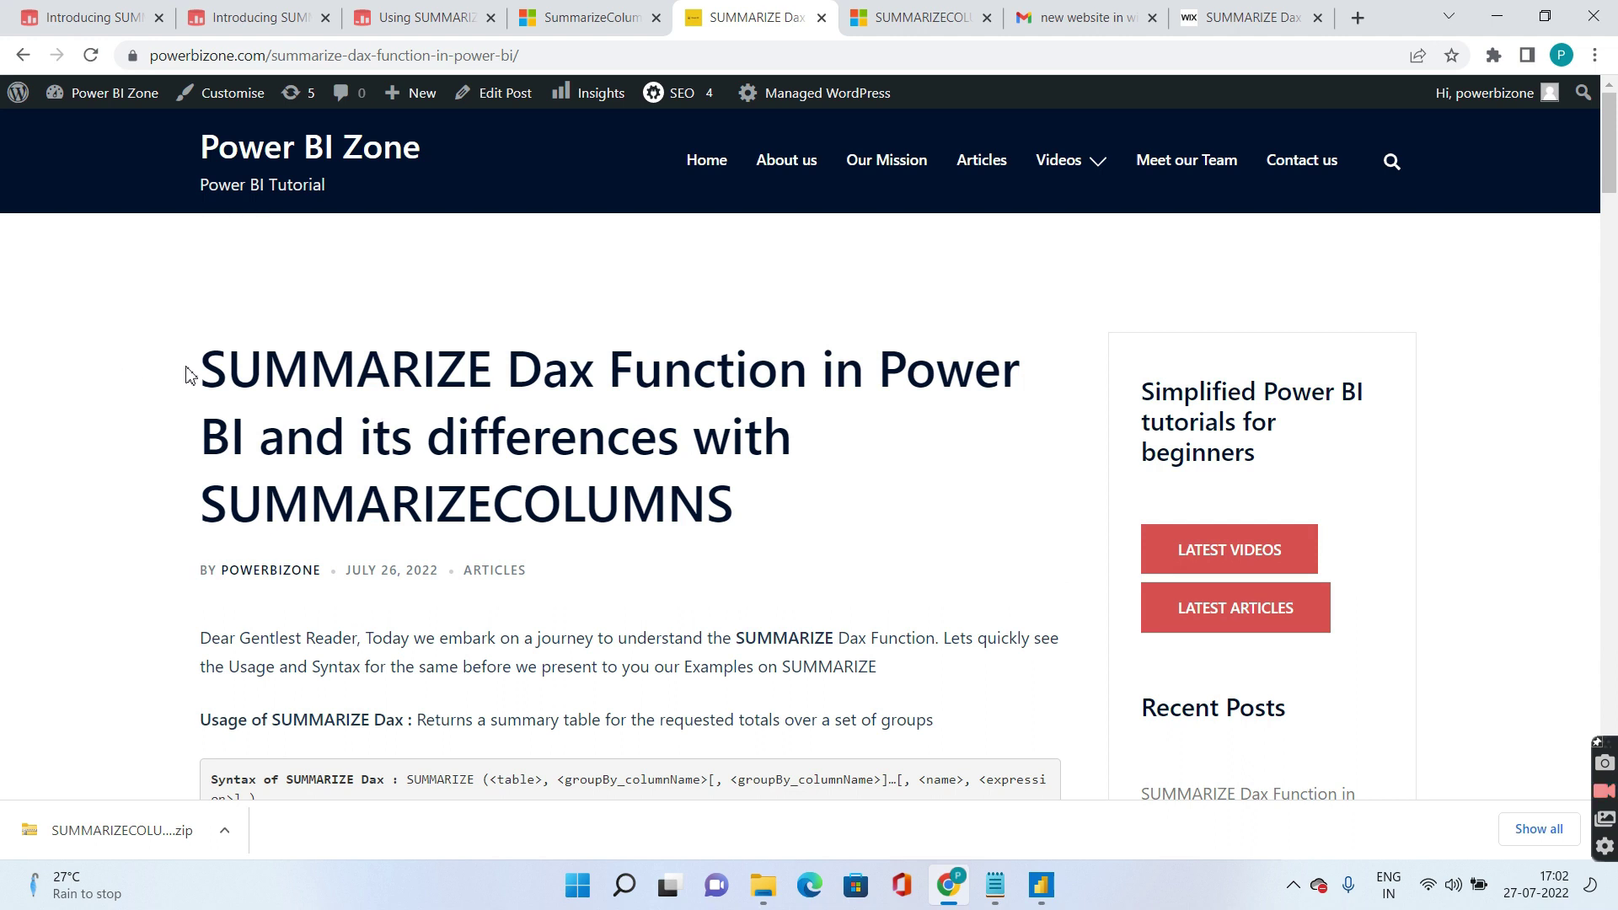
Highlight SUMMARIZE and SUMMARIZECOLUMNS in the article title, then what SUMMARIZE returns
drag(211, 368, 469, 368)
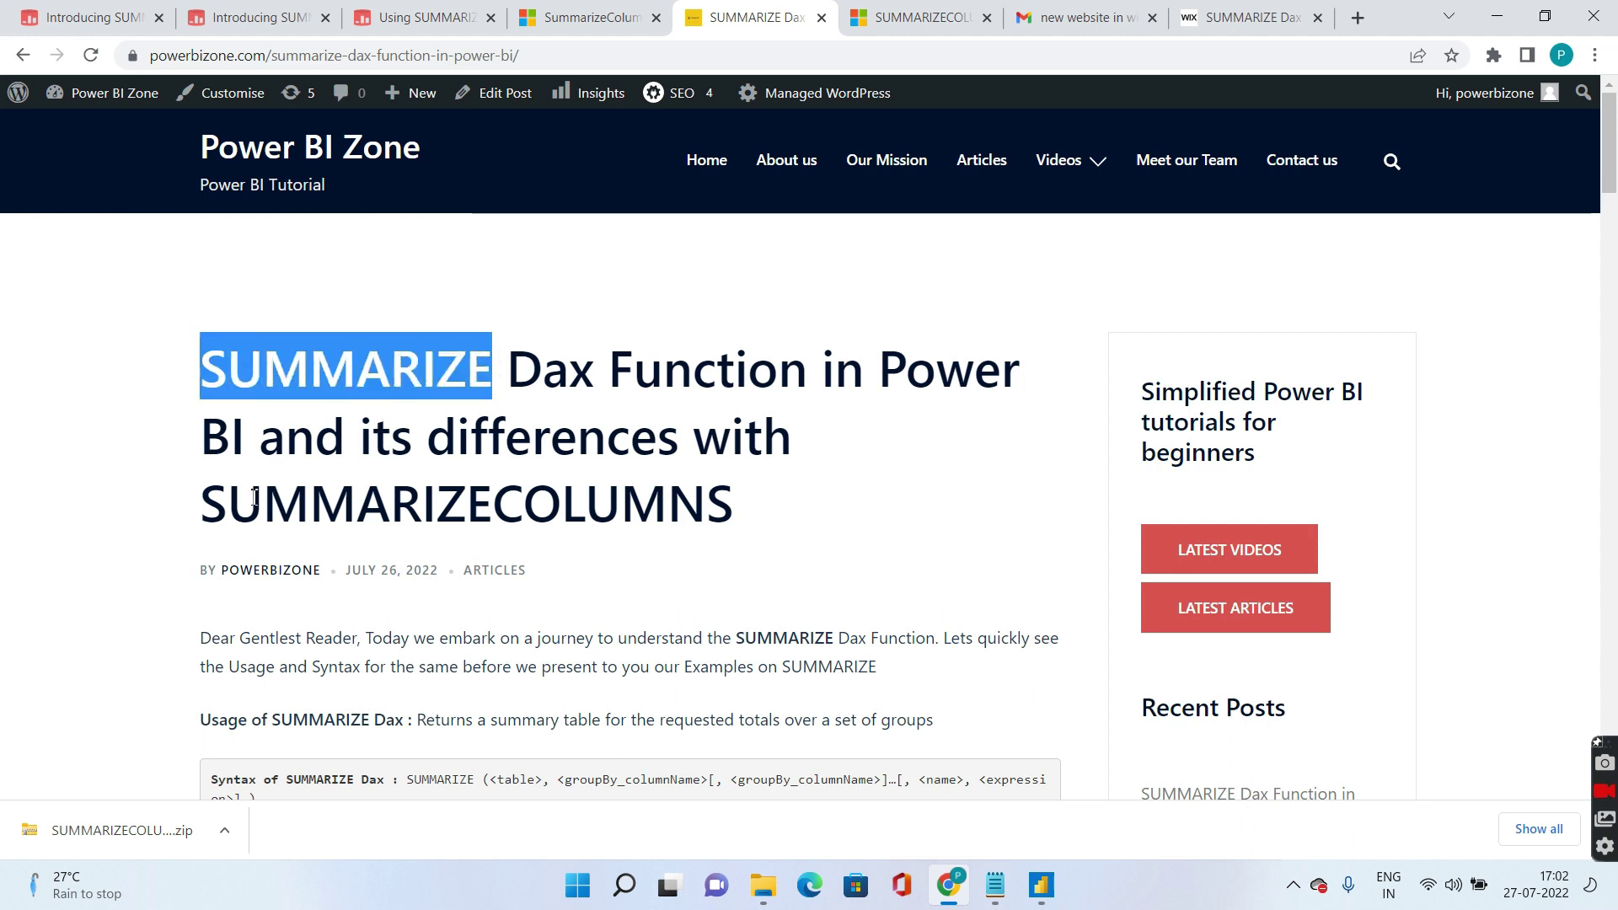
drag(210, 503, 555, 556)
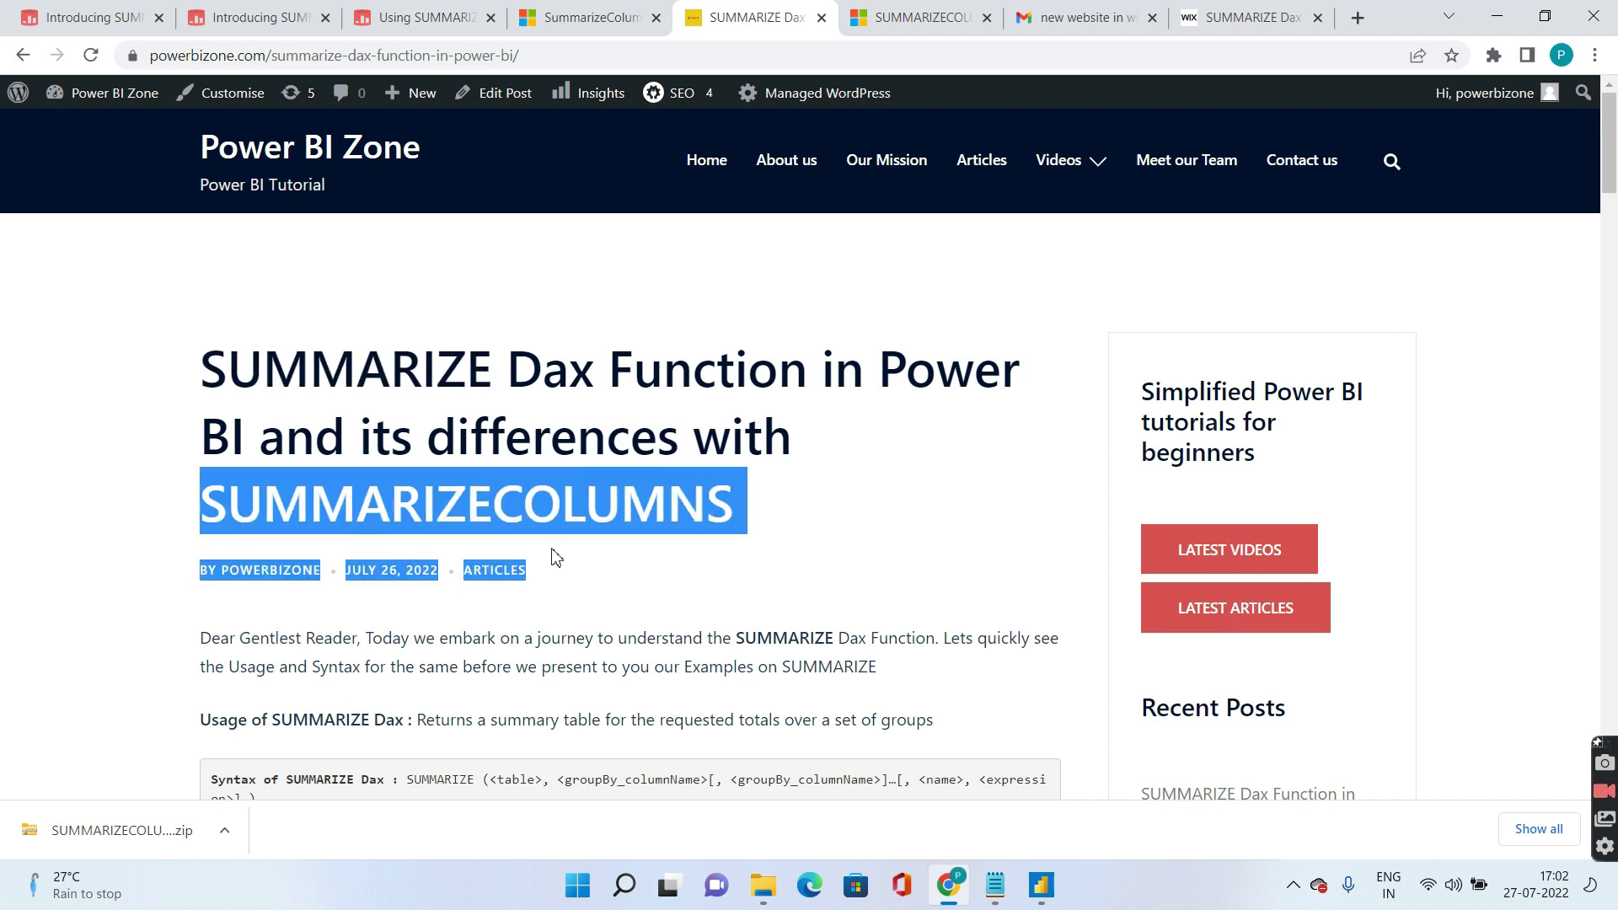
click(547, 527)
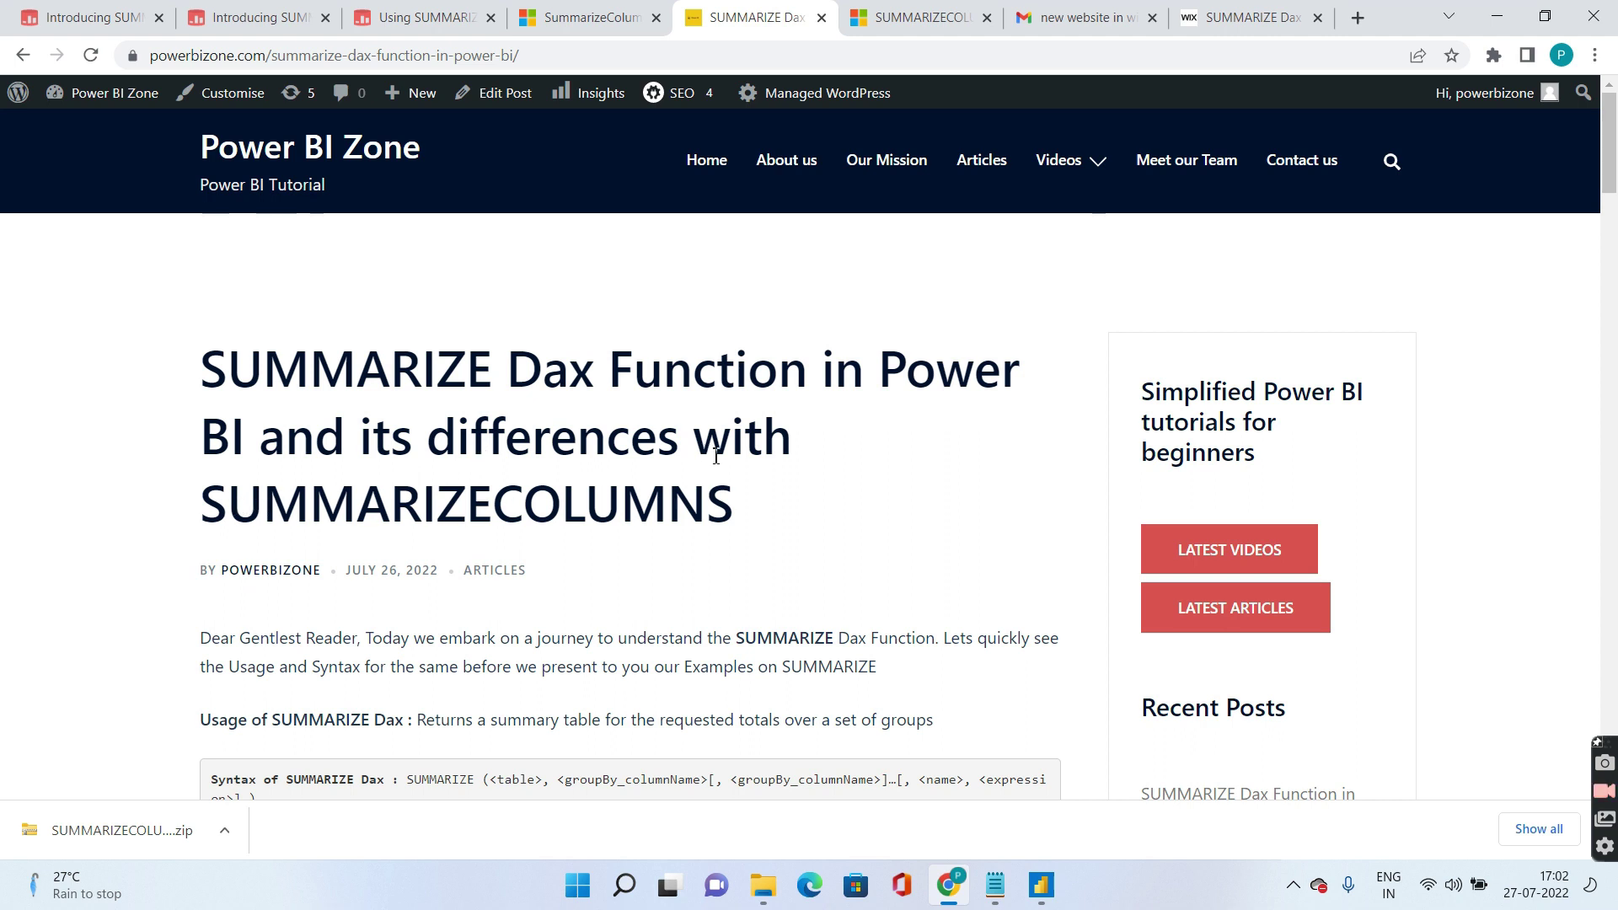
scroll(786, 491, down, 1)
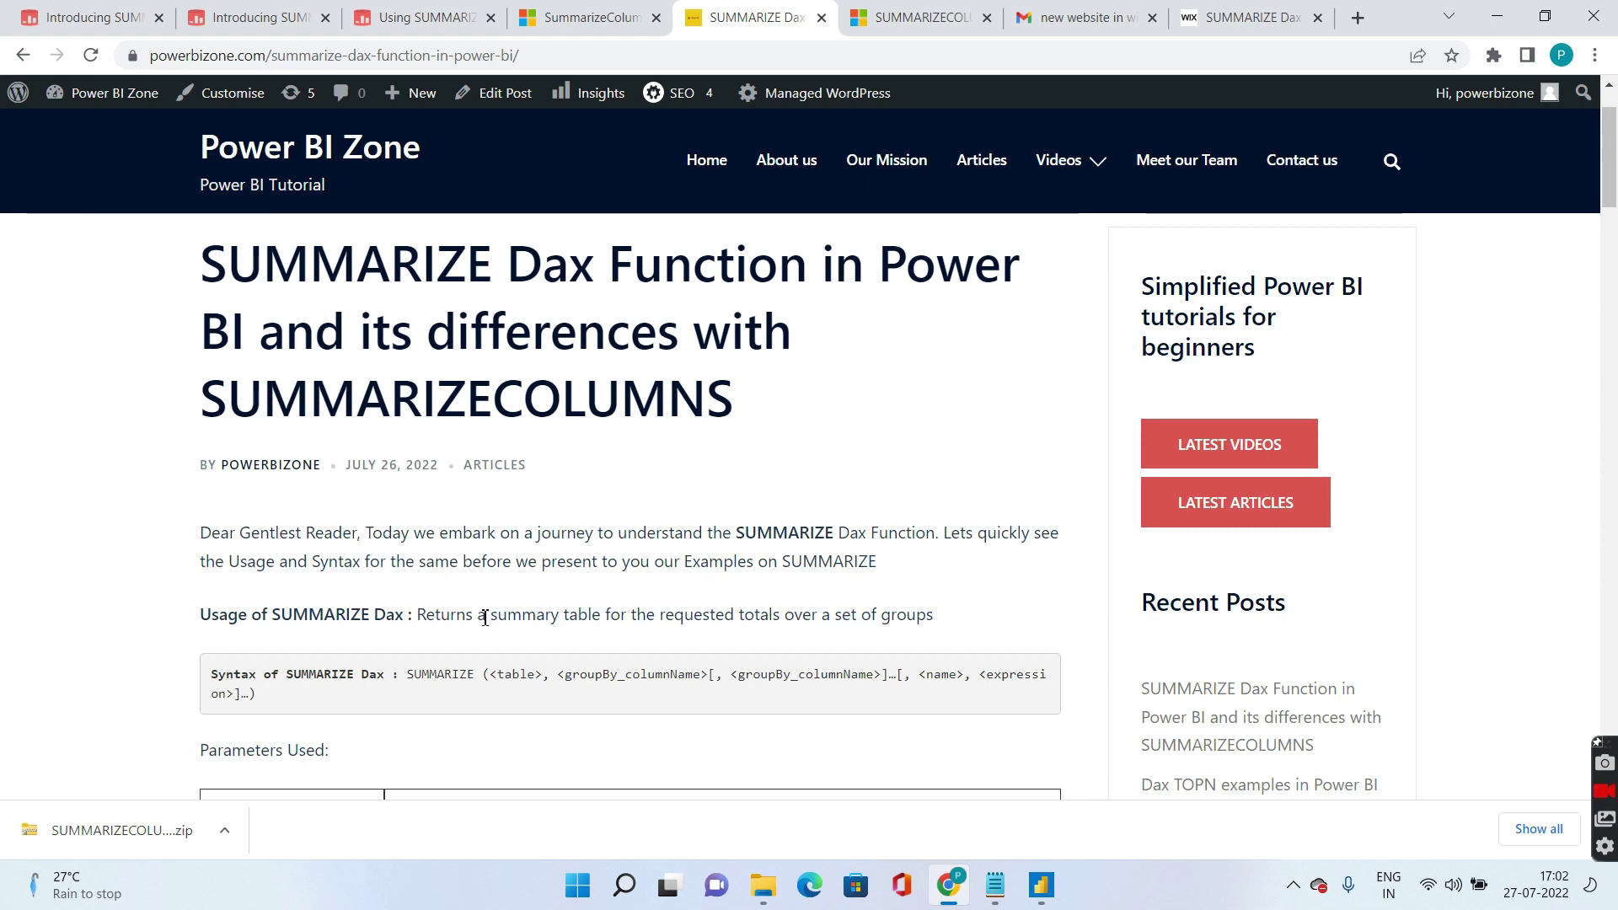
drag(477, 618, 934, 619)
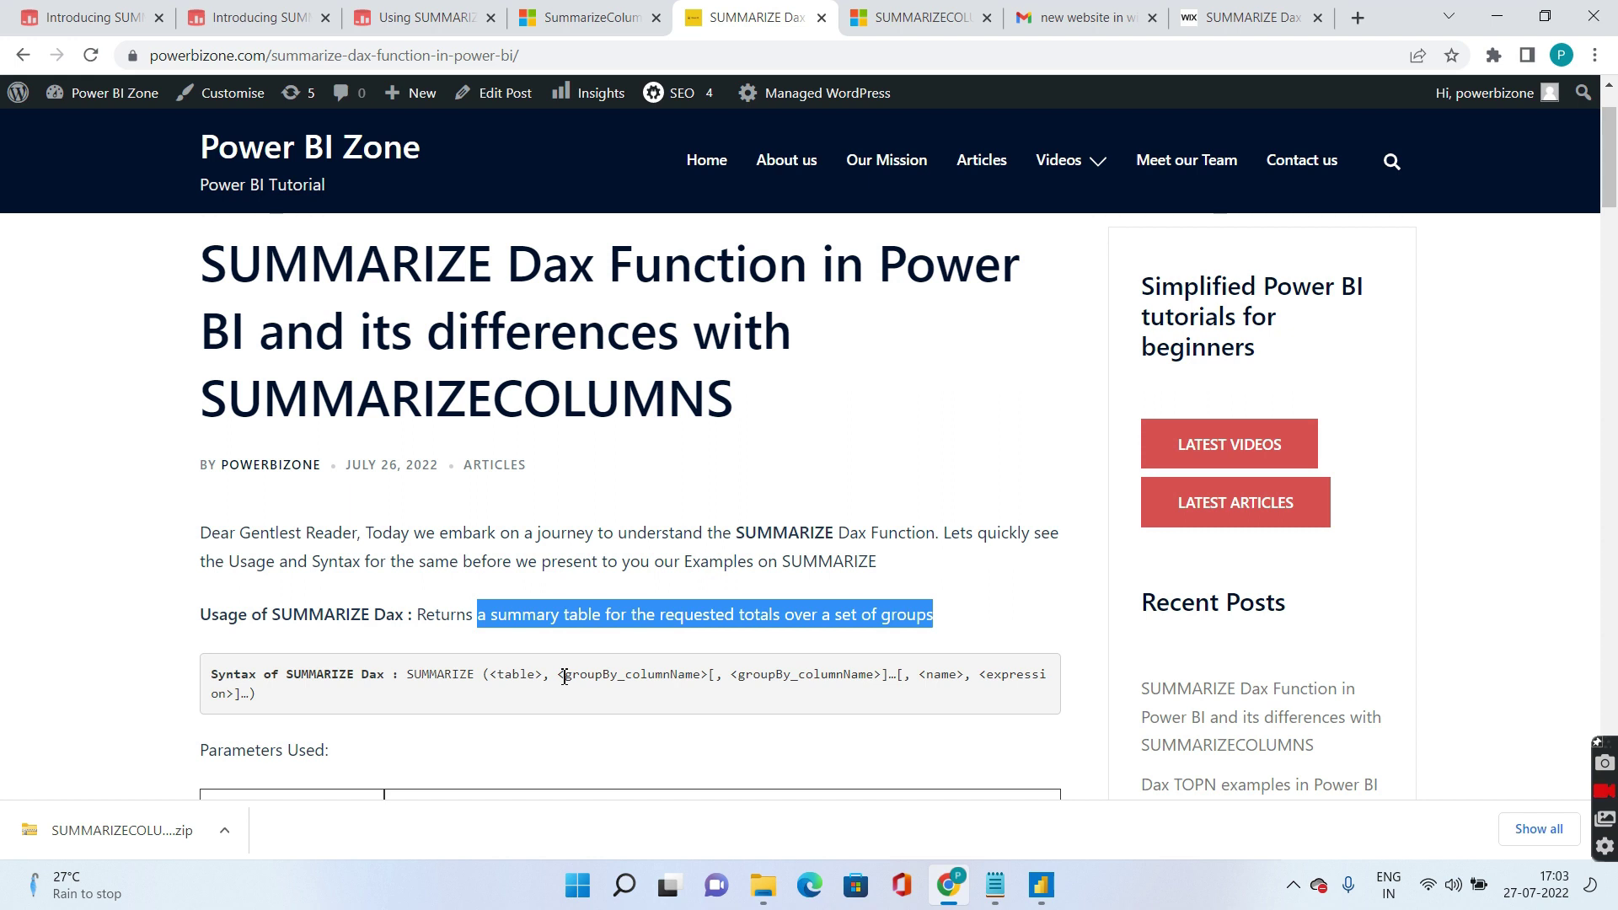
drag(558, 676, 710, 679)
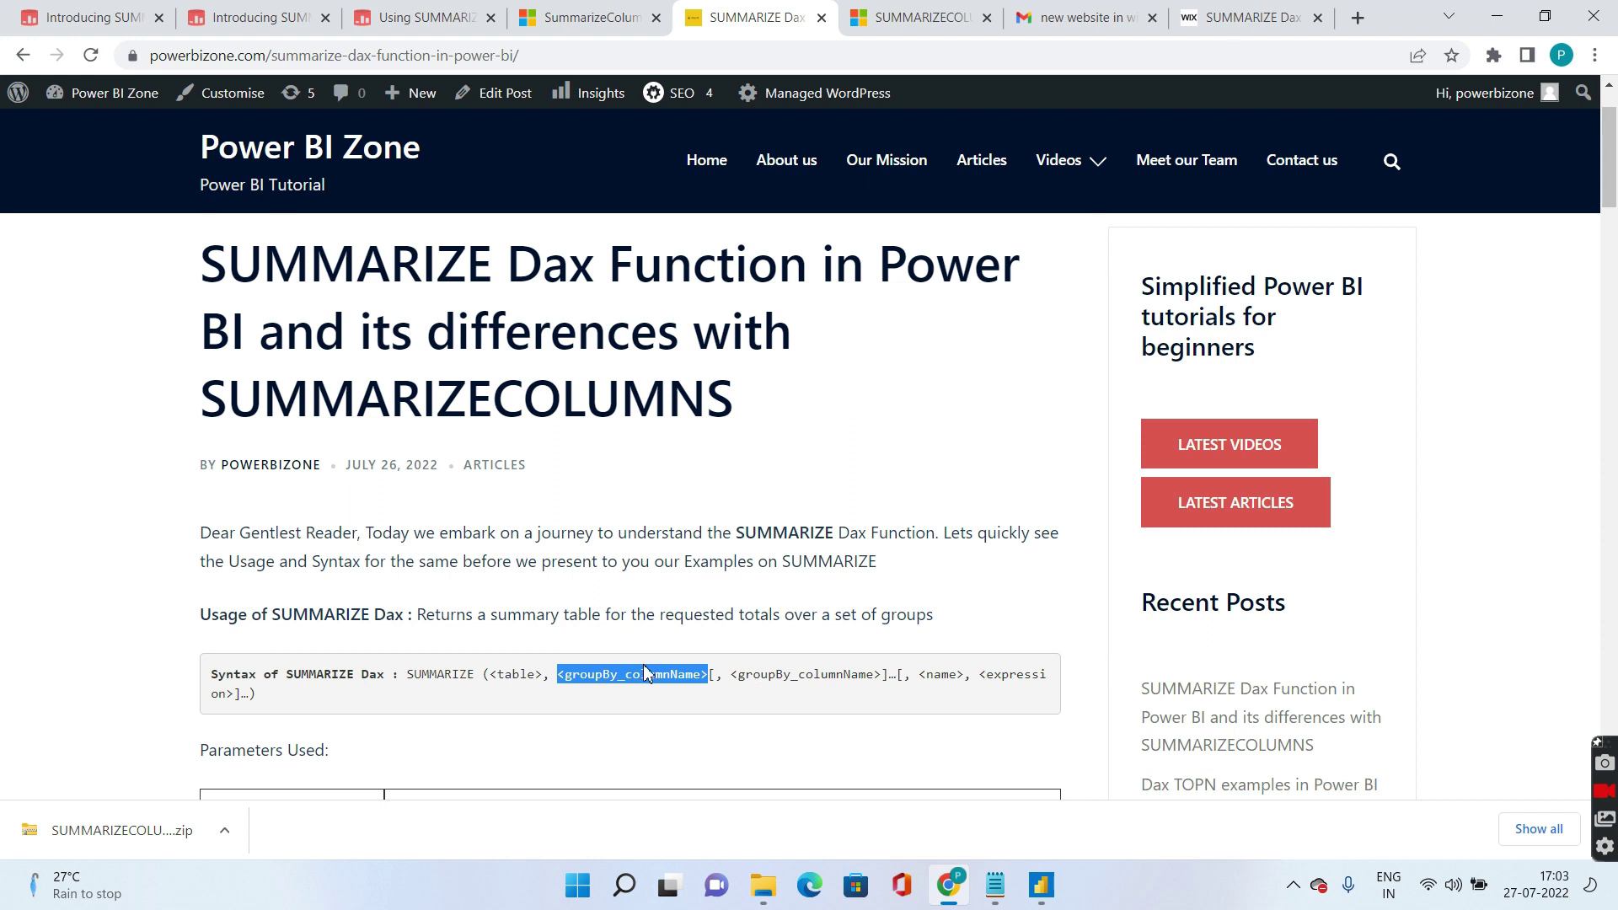
Highlight each SUMMARIZE syntax argument (table, two group-by columns, expression), then return to Power BI
scroll(642, 671, down, 1)
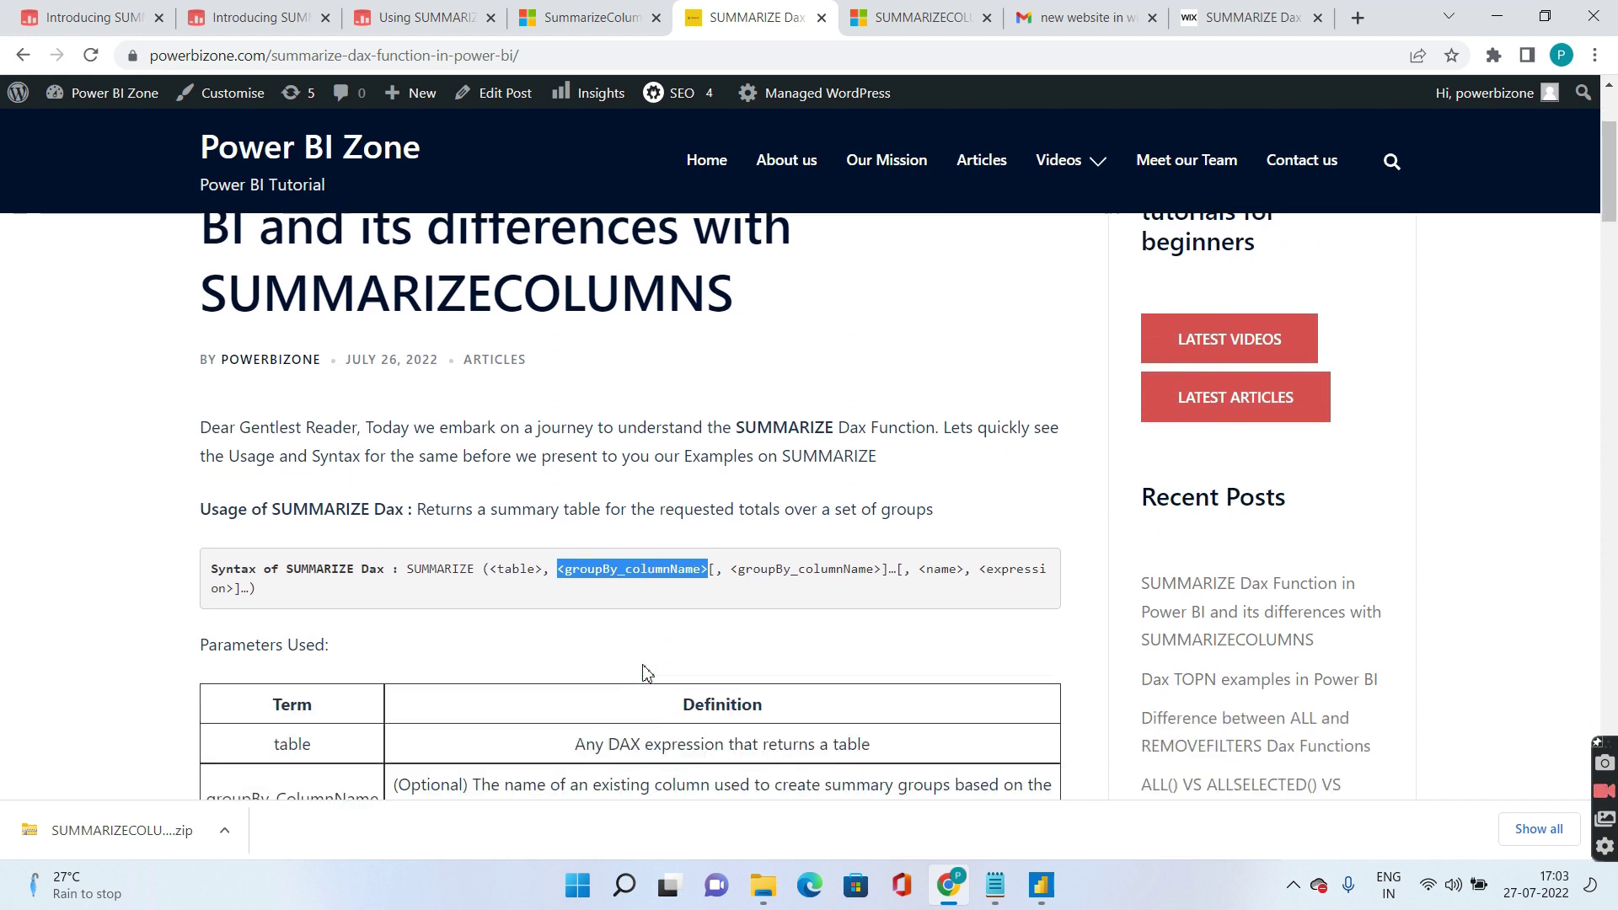
double_click(447, 569)
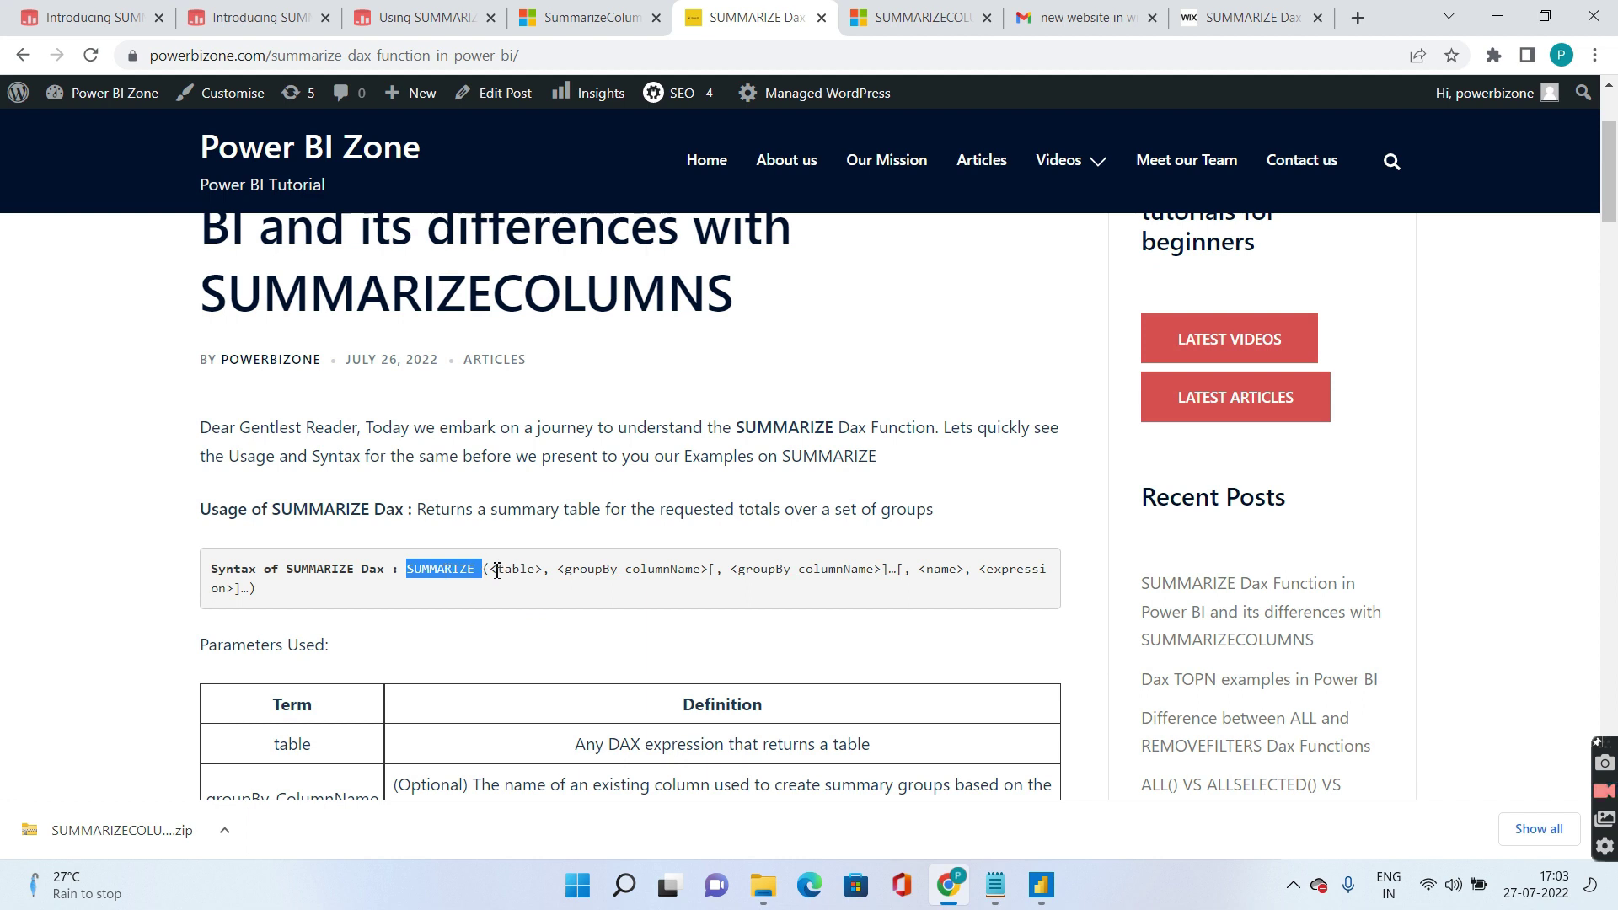
drag(491, 570, 546, 570)
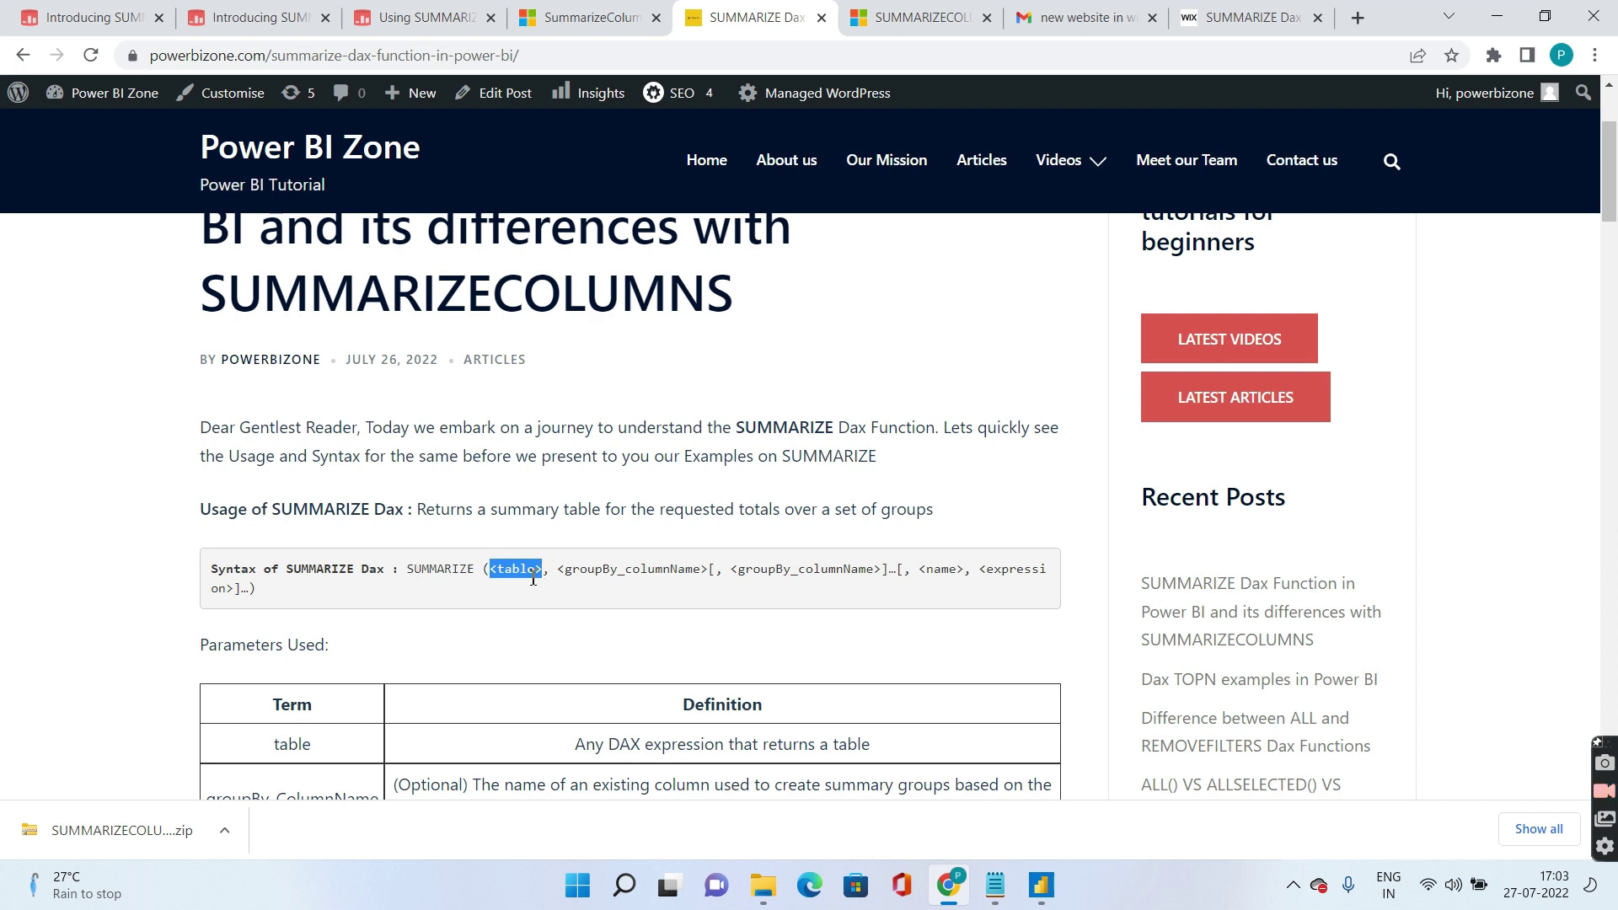
drag(557, 572, 710, 573)
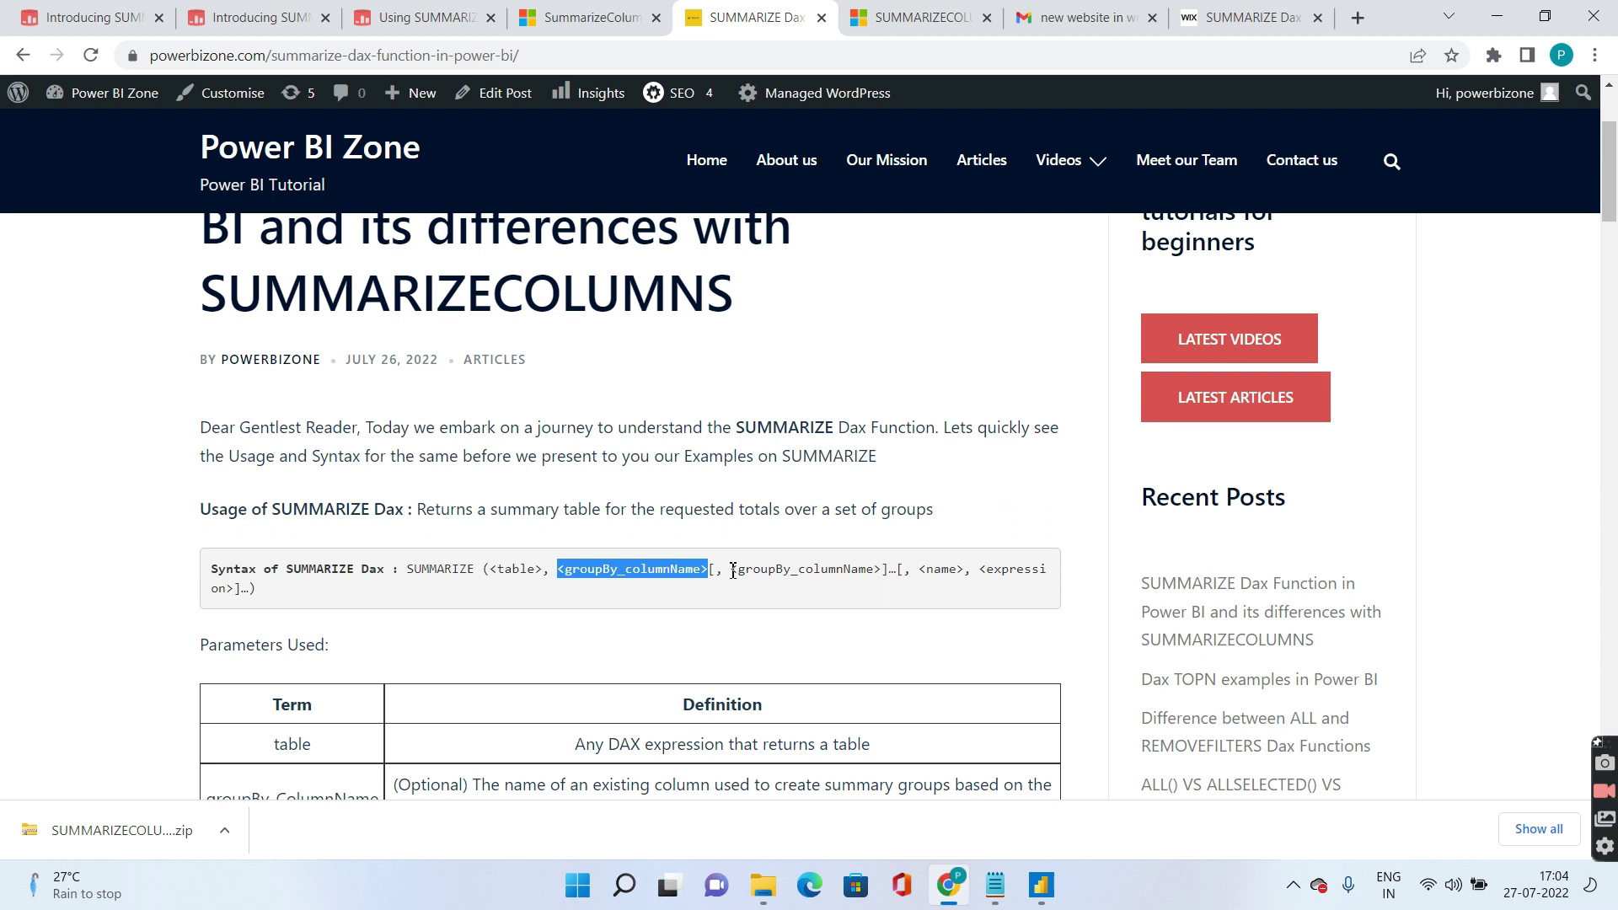
drag(732, 571, 888, 576)
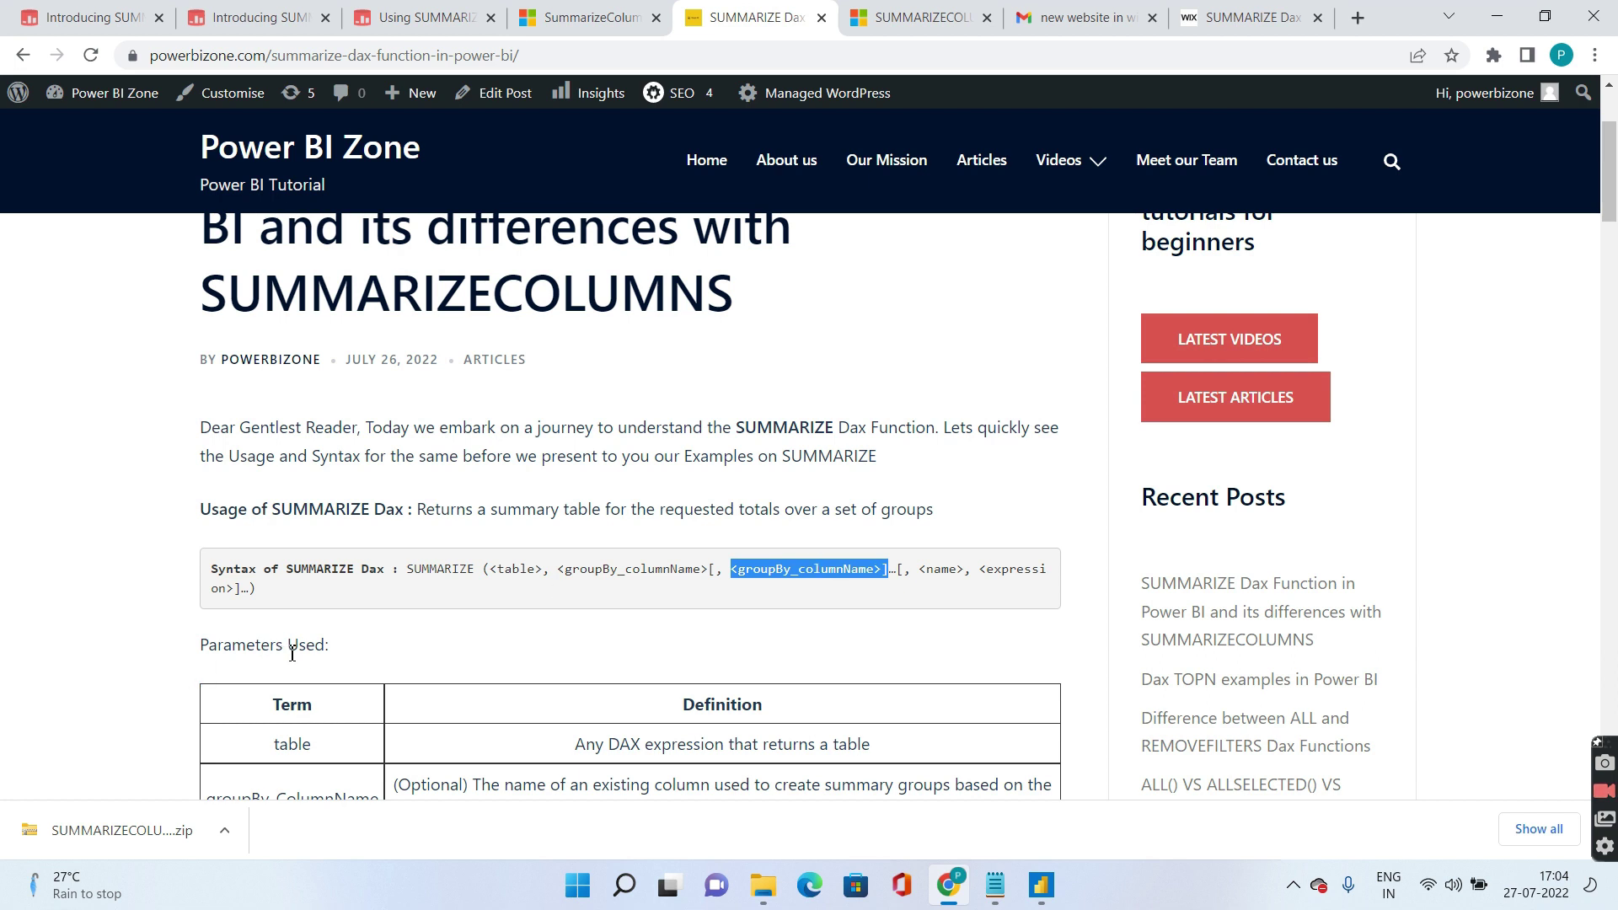
click(981, 569)
drag(982, 569, 993, 590)
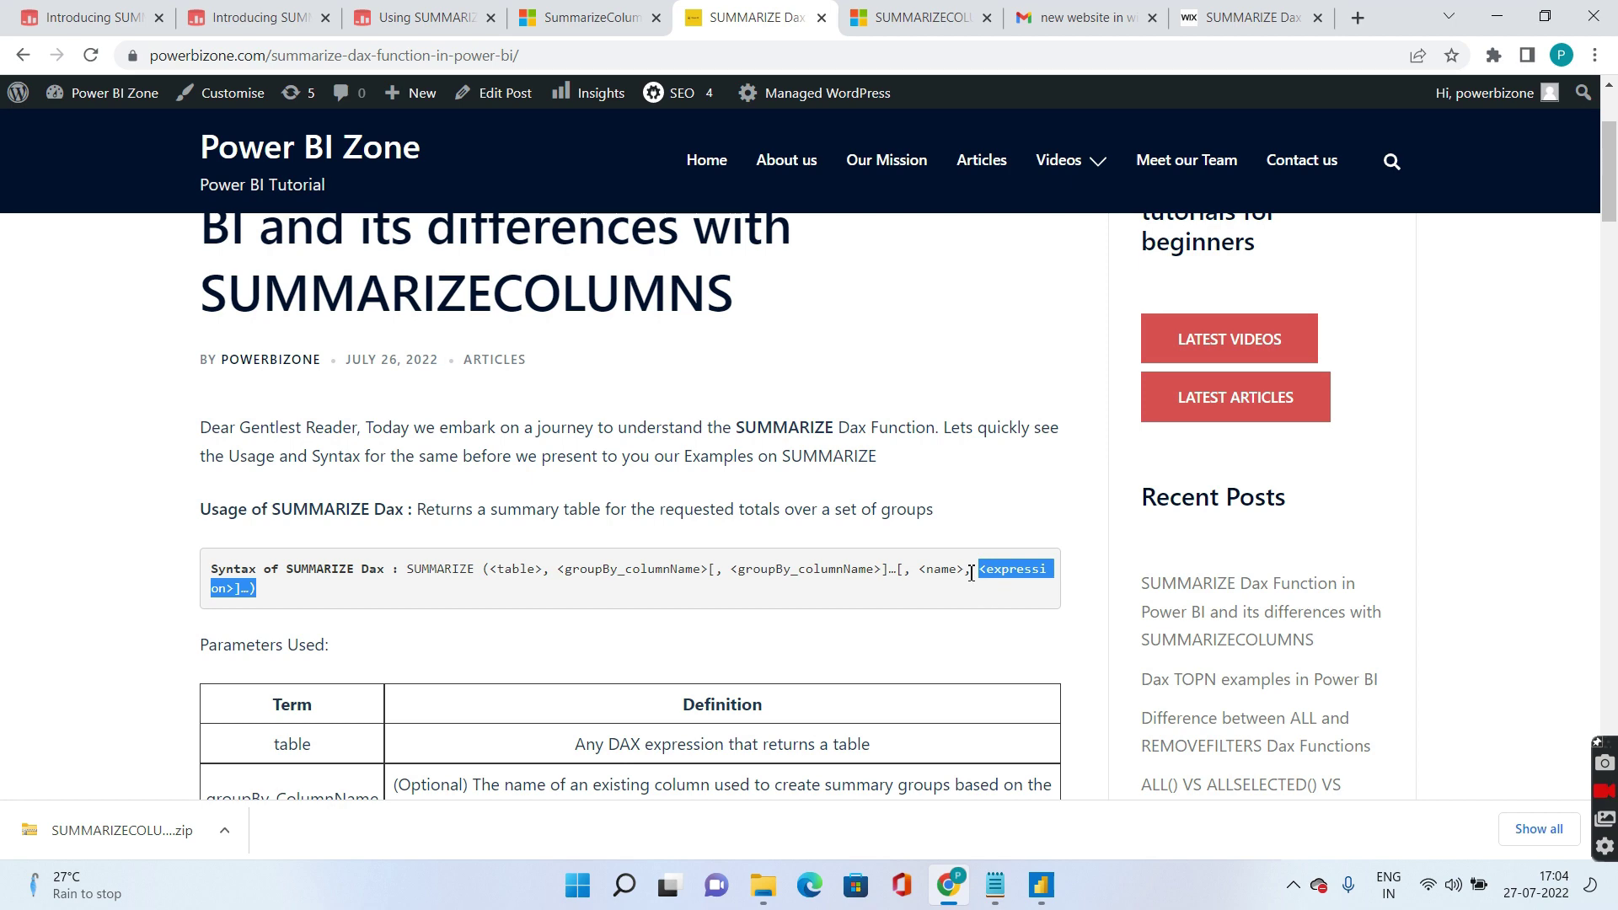
click(968, 569)
scroll(495, 554, down, 6)
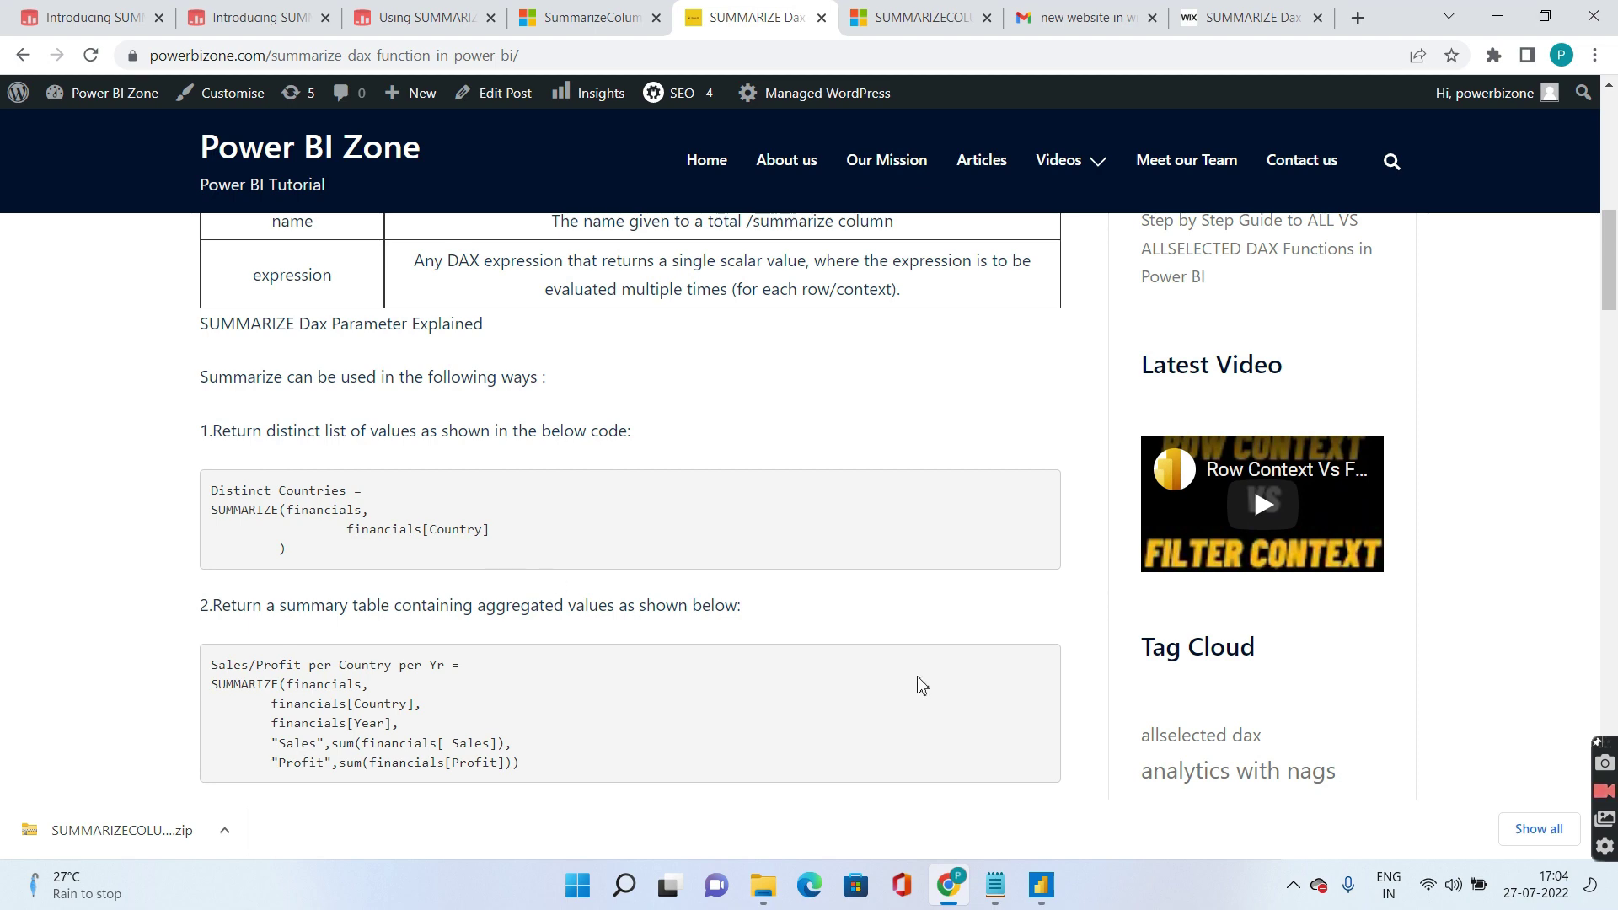
click(1042, 885)
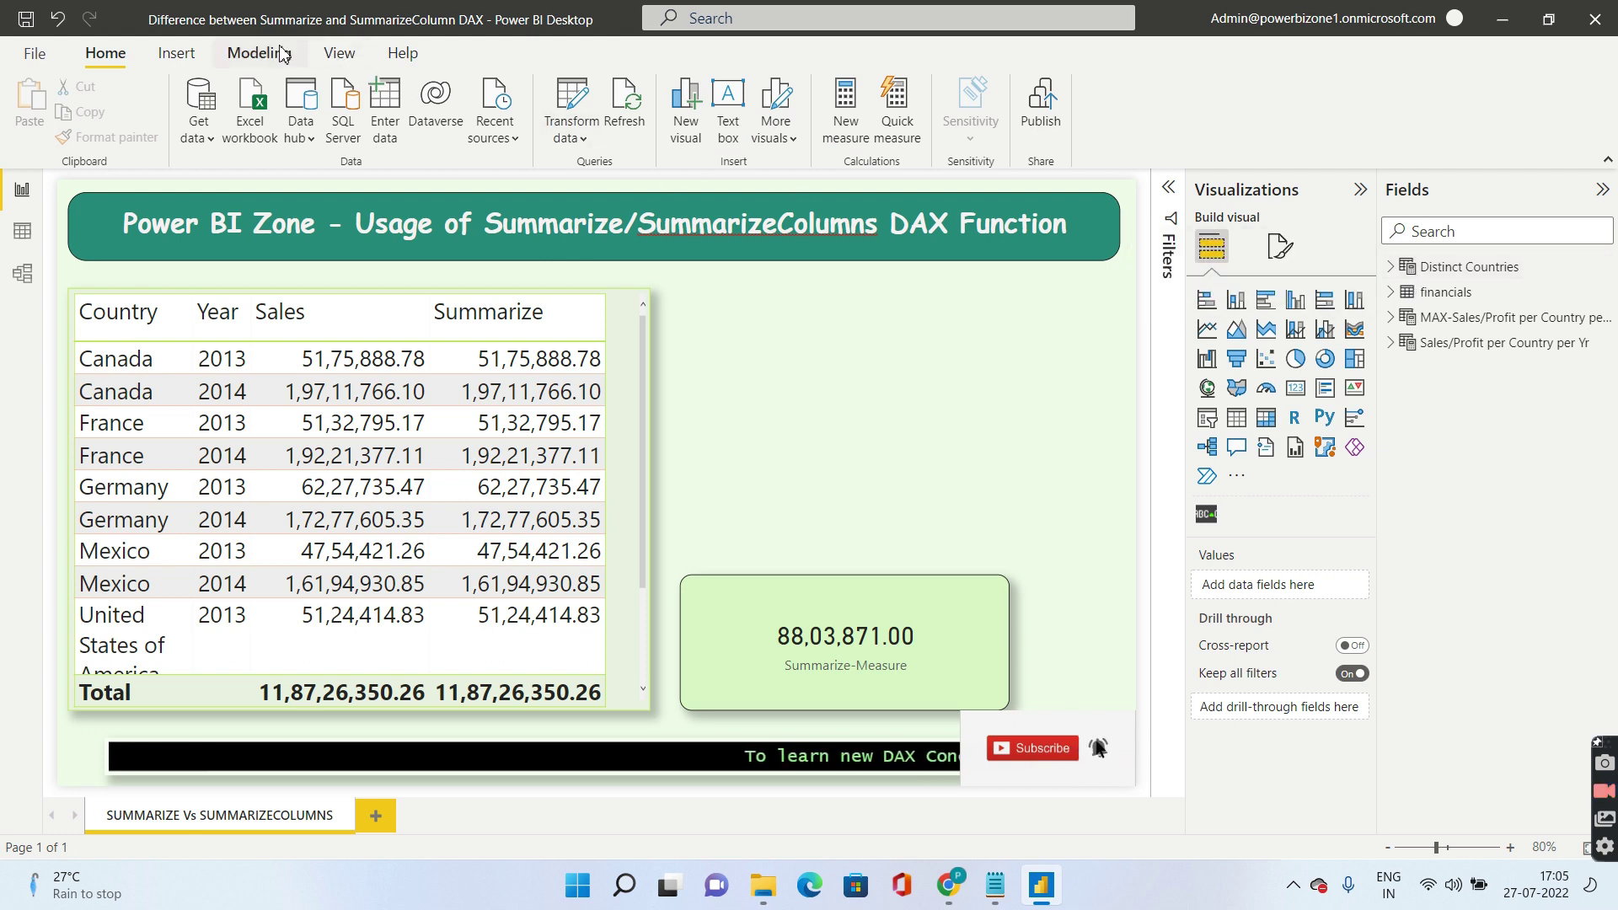
Show the Sales/Profit per Country per Yr table's SUMMARIZE formula and its 10 Country-Year rows
click(1443, 268)
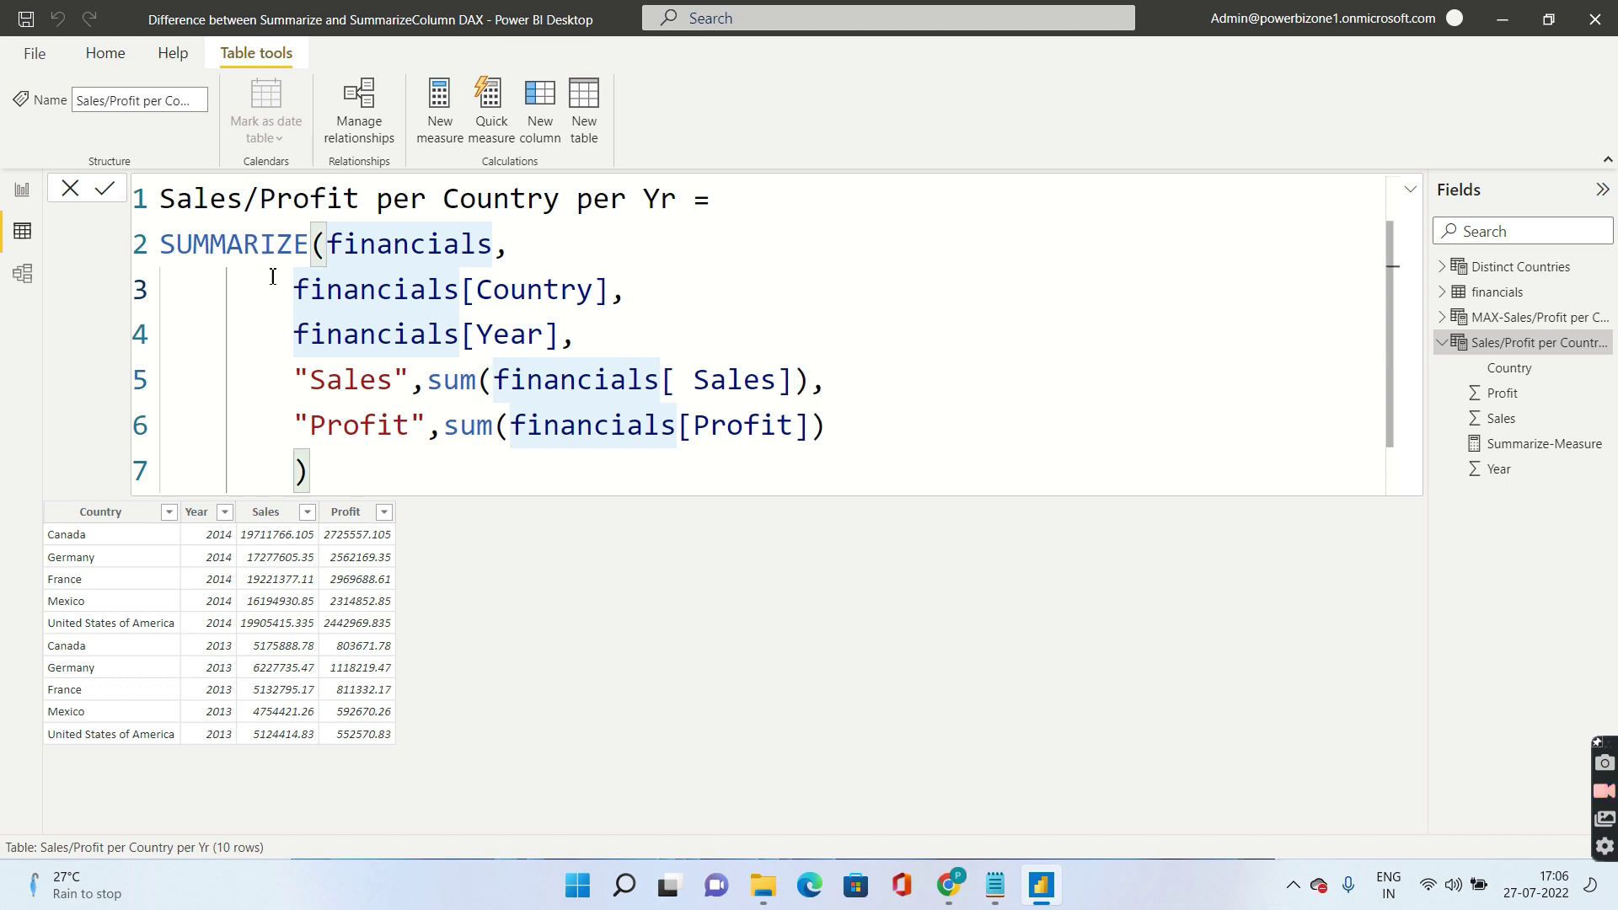
drag(292, 288, 574, 330)
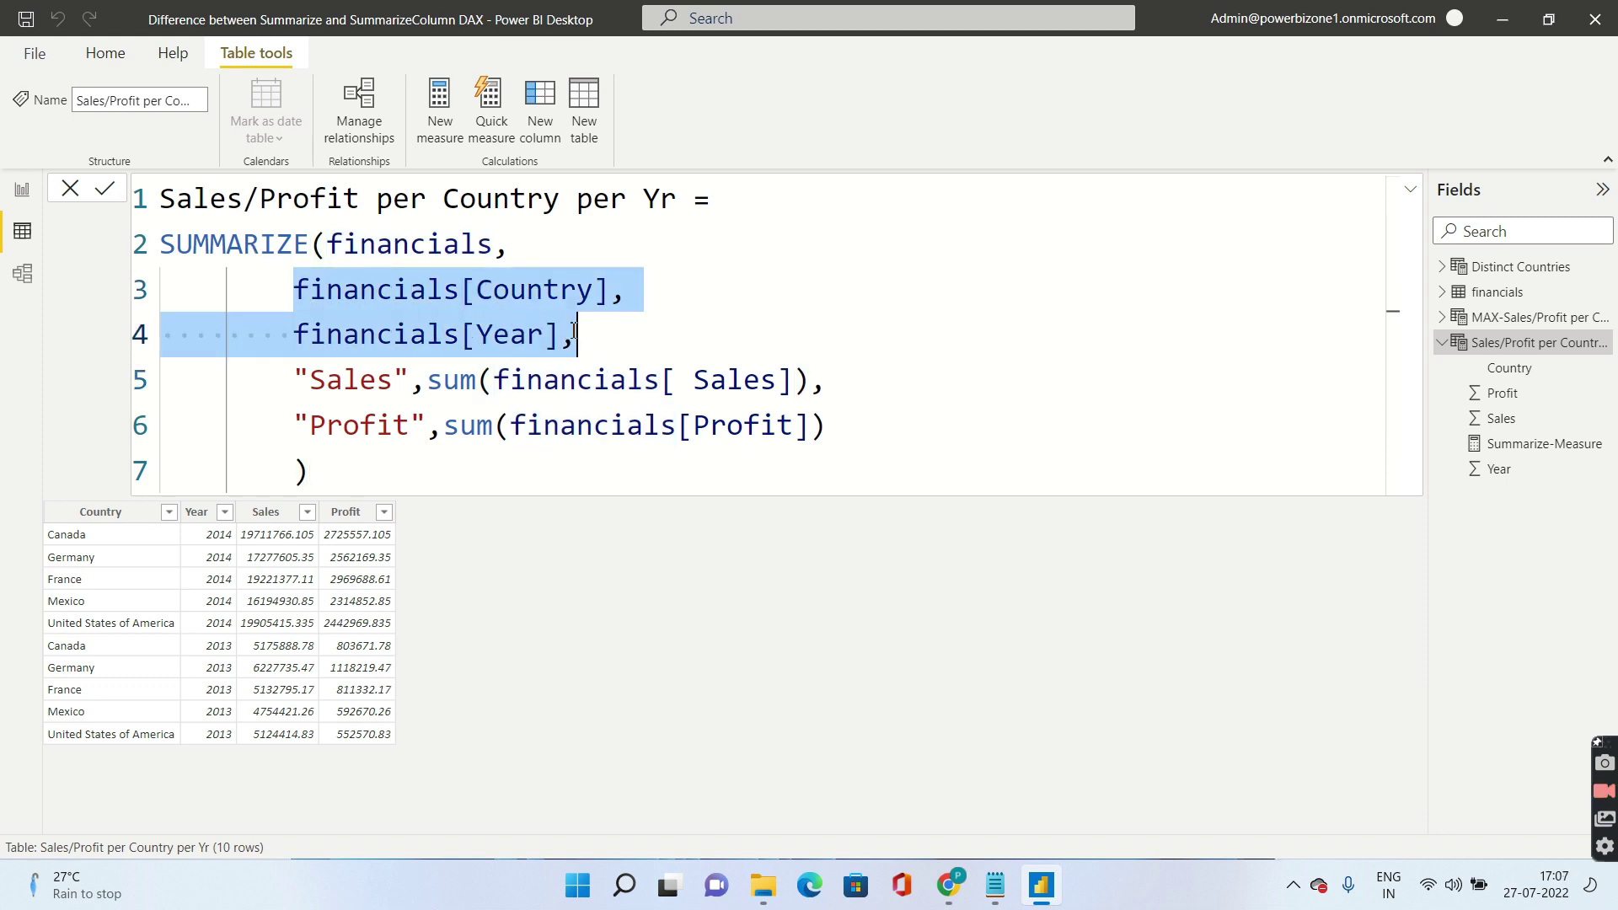
drag(427, 383, 801, 383)
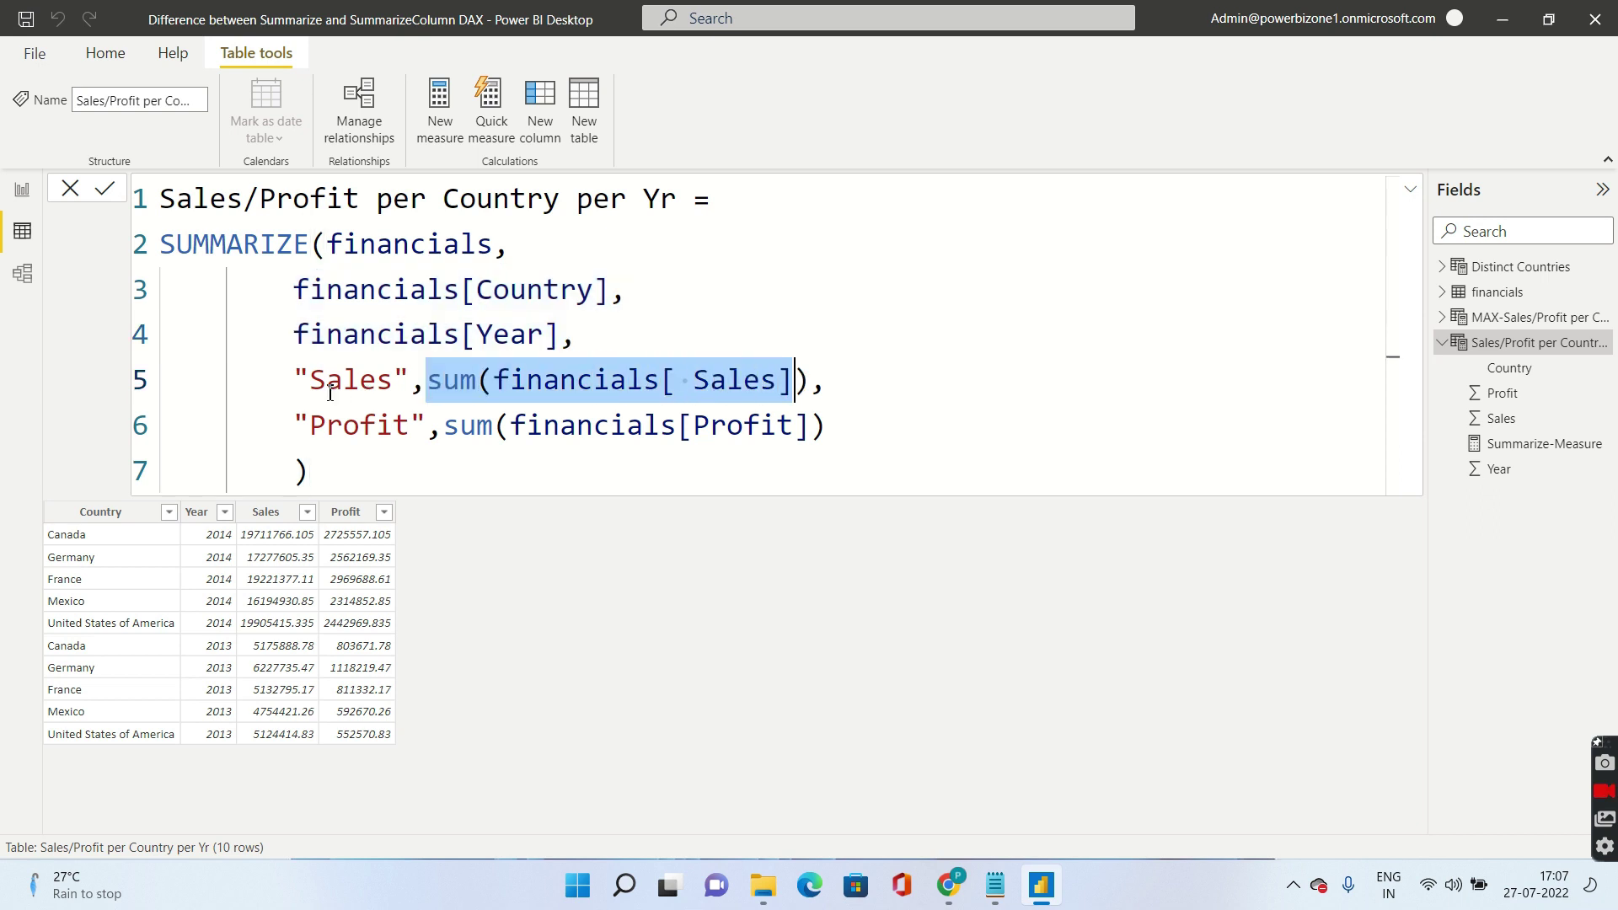
drag(310, 381, 394, 379)
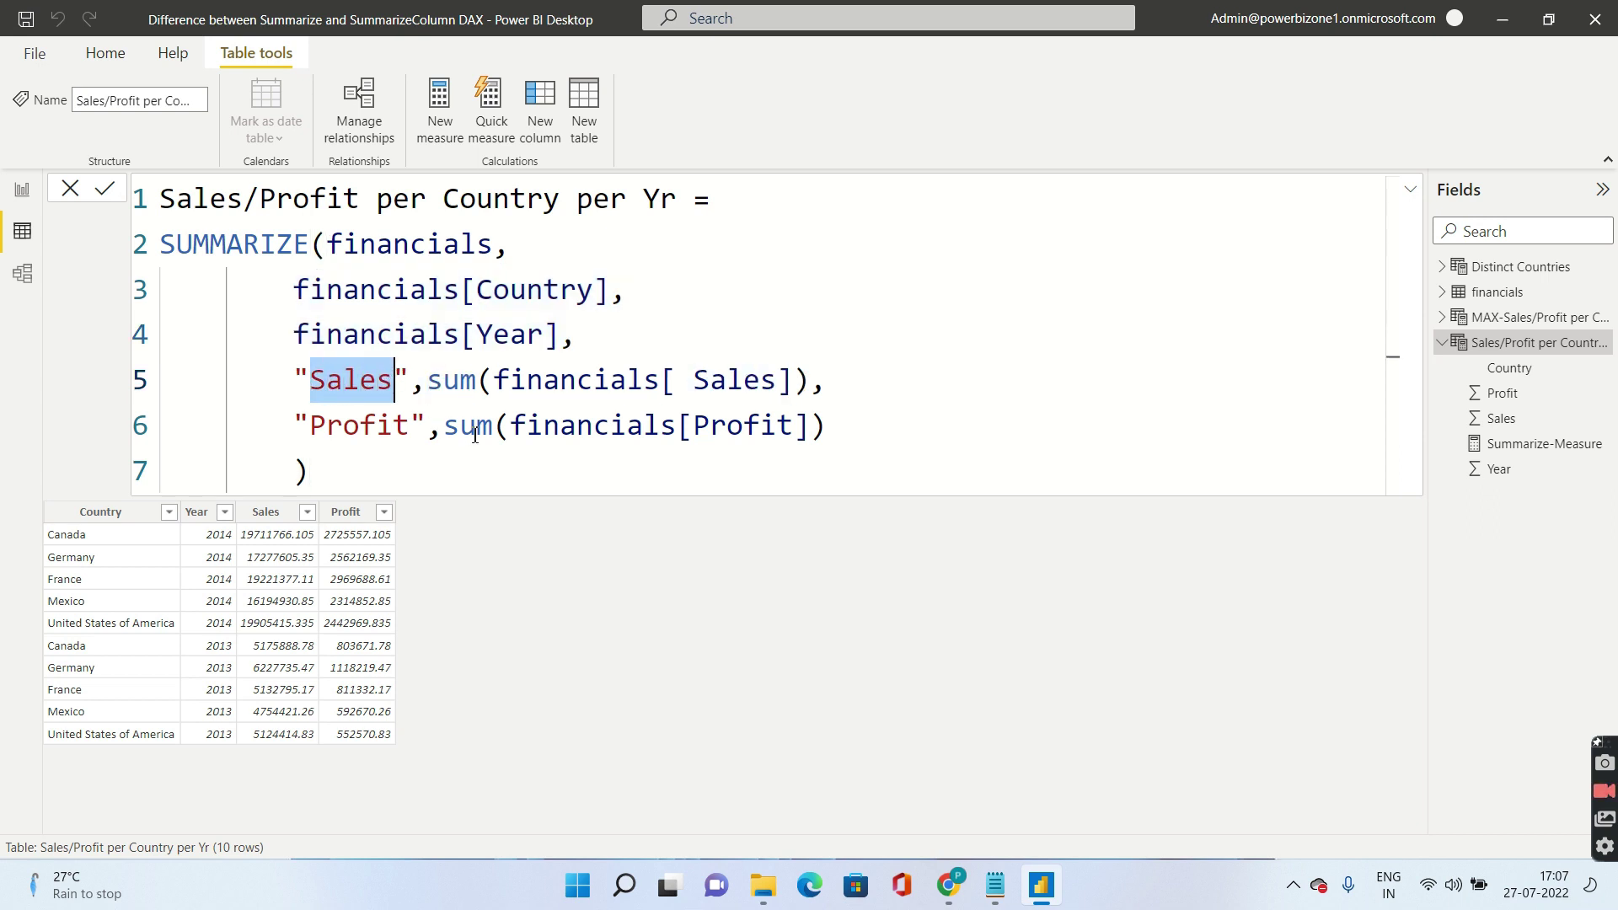
drag(310, 424, 413, 410)
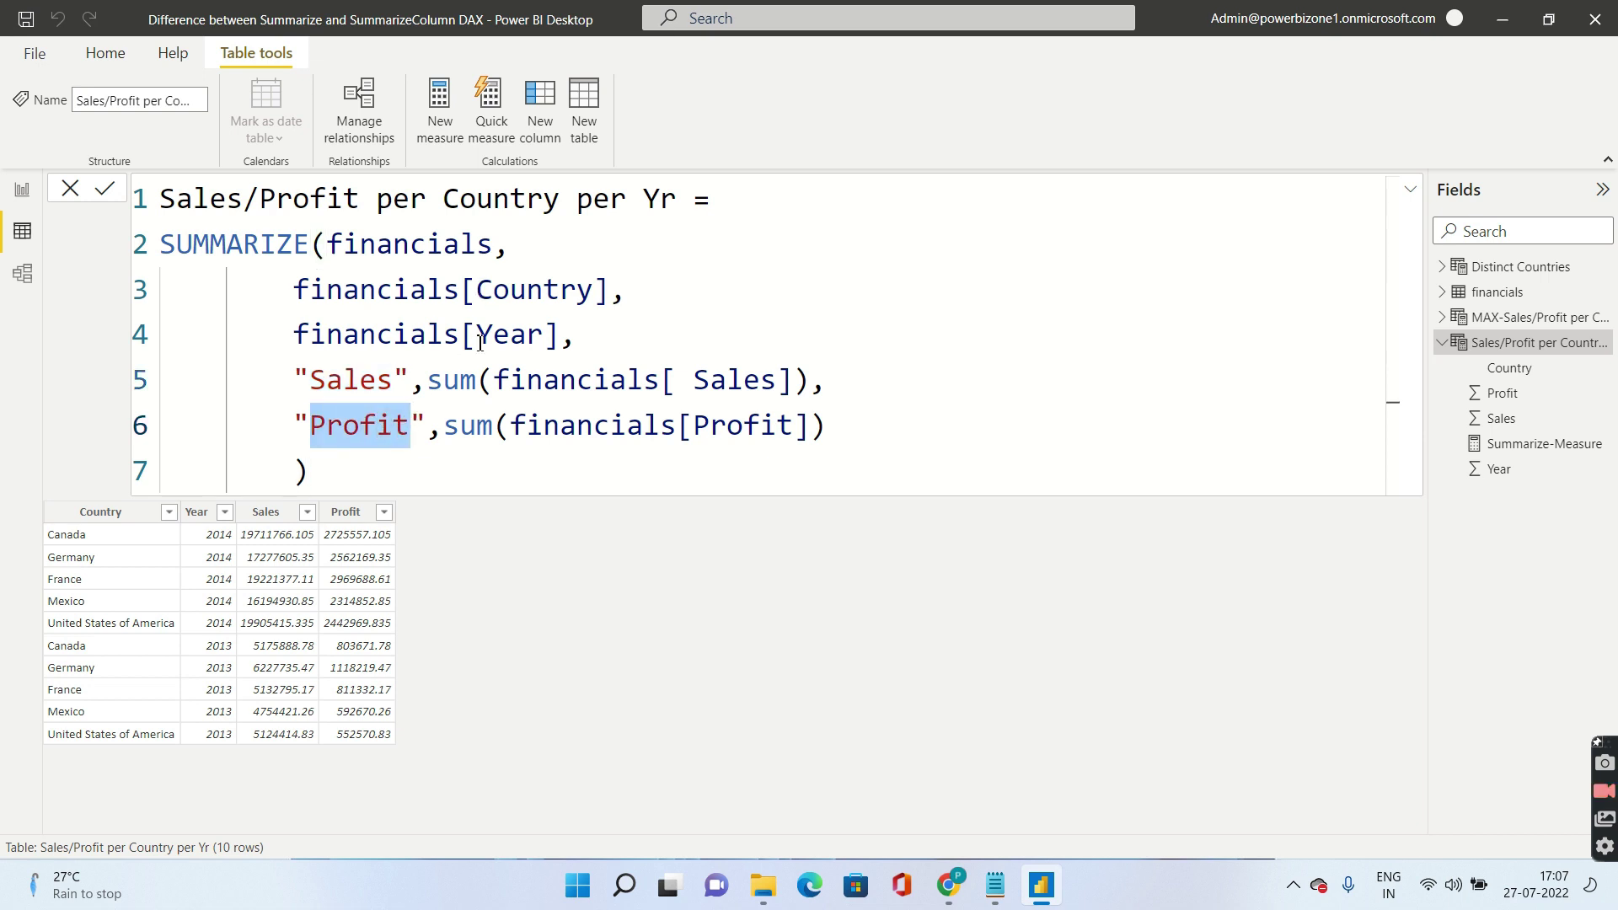
click(500, 552)
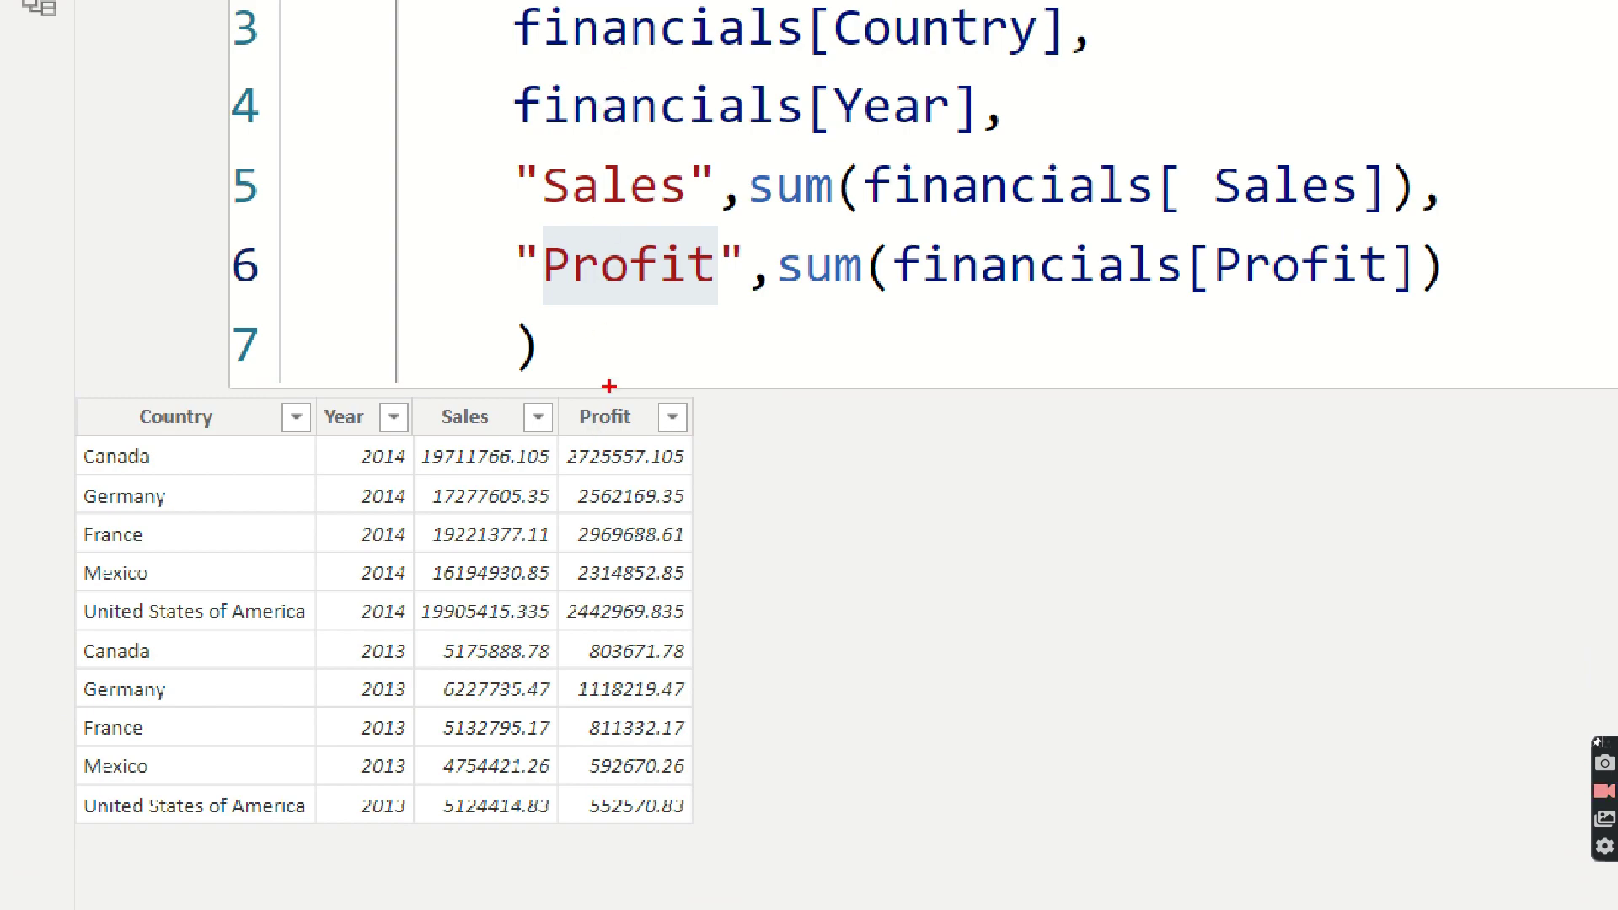
drag(609, 386, 292, 1)
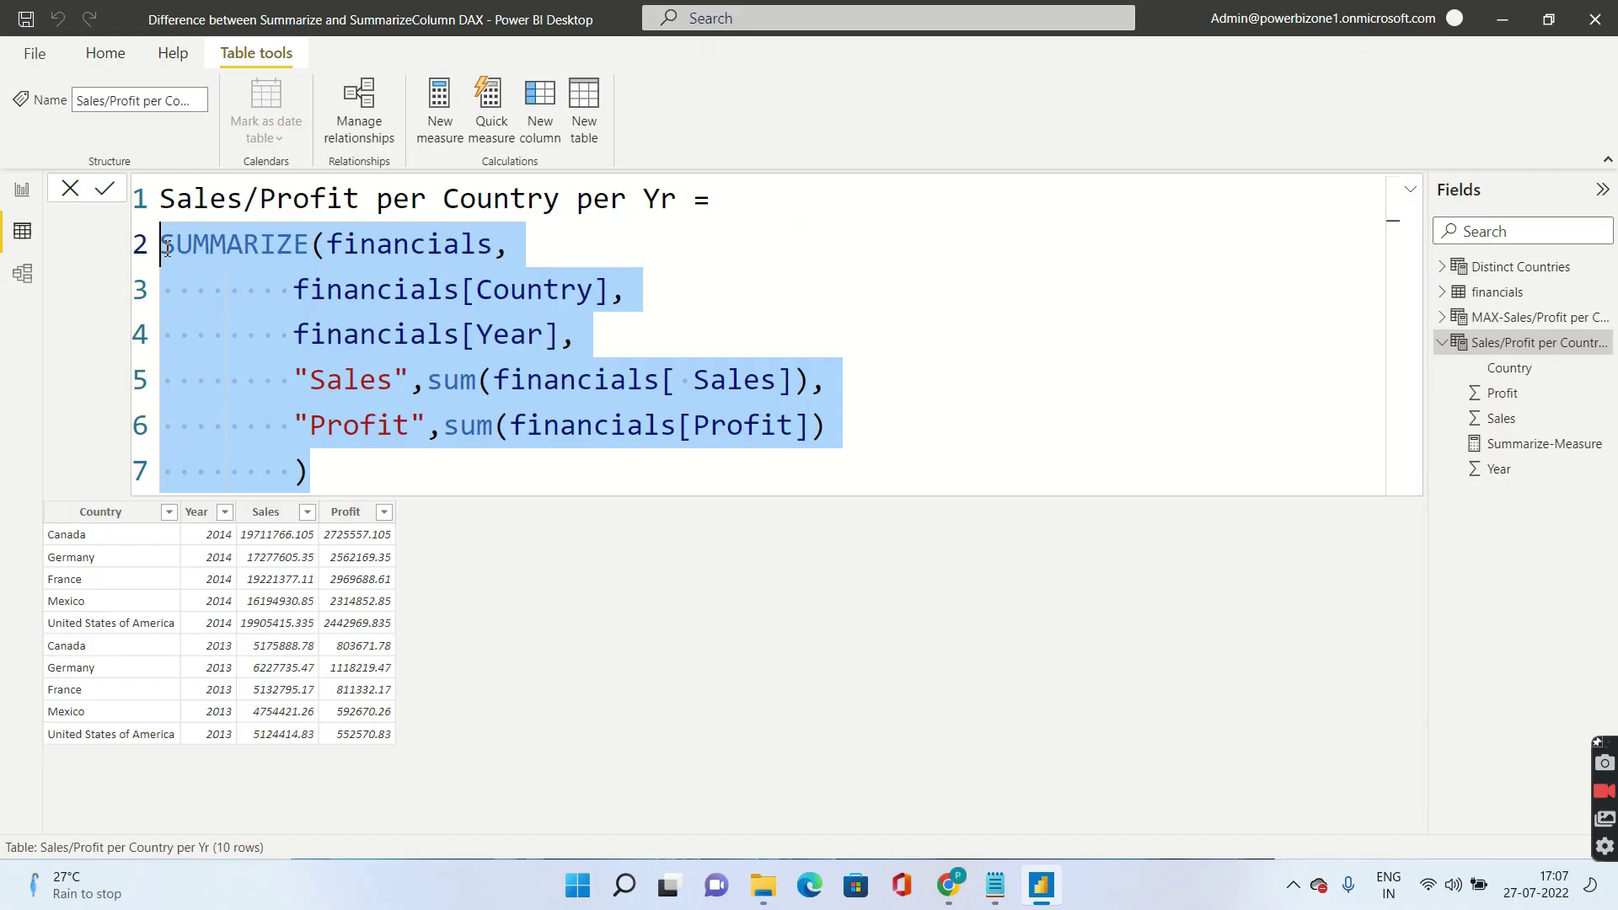
Create a calculated table renamed SUMARIZECOLUMN, its formula starting SUMMARIZECOLUMNS( on a second line
click(594, 126)
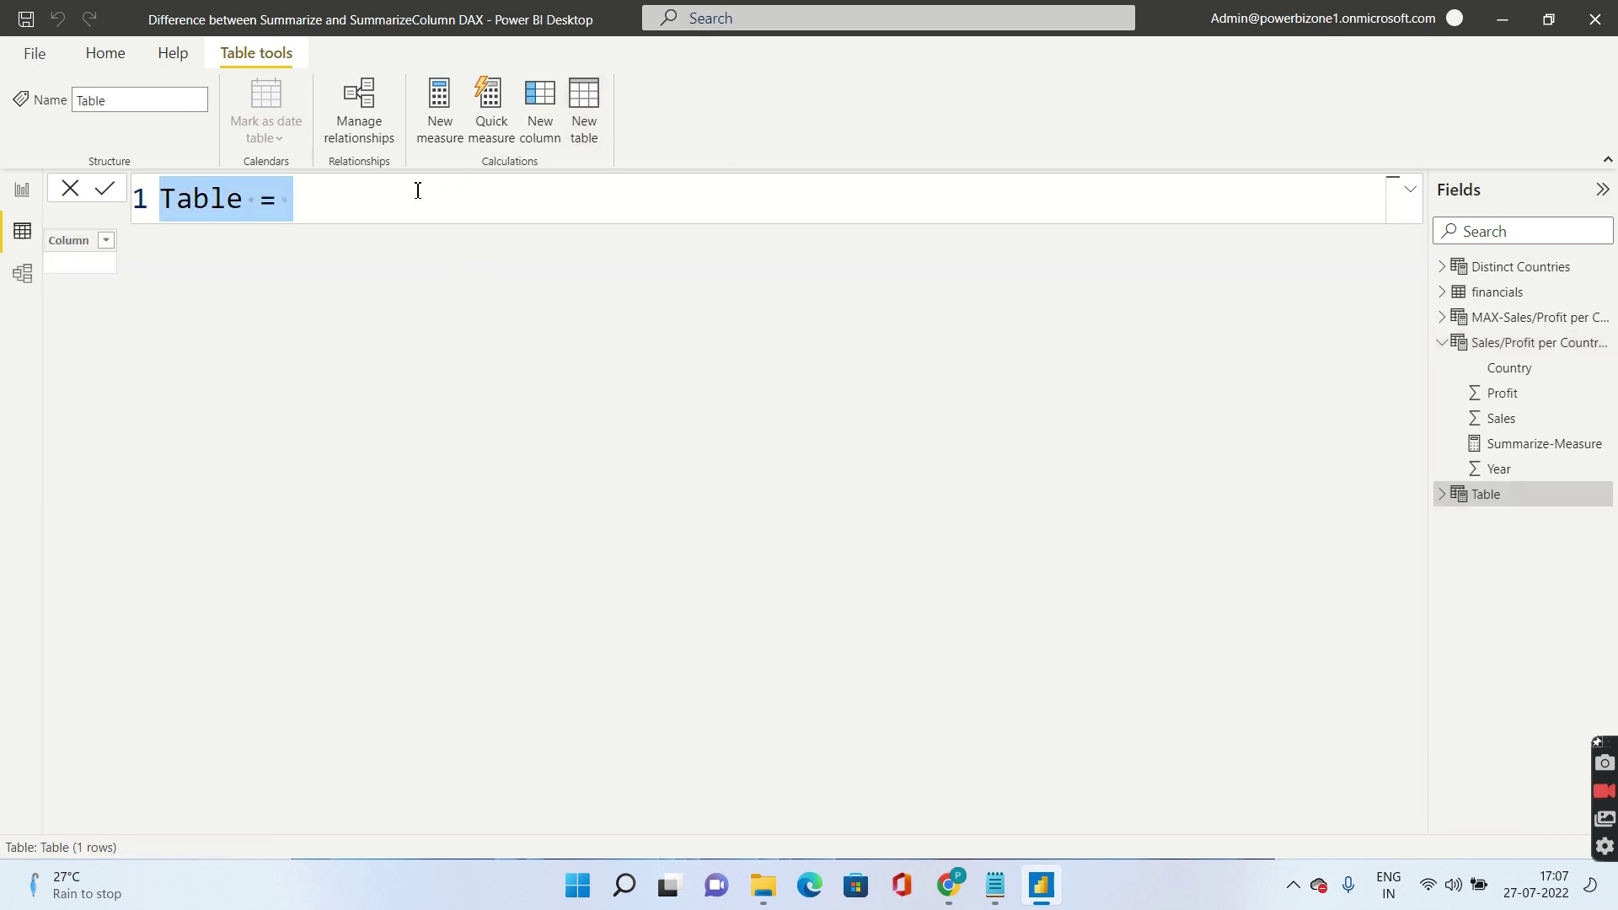
key(Home)
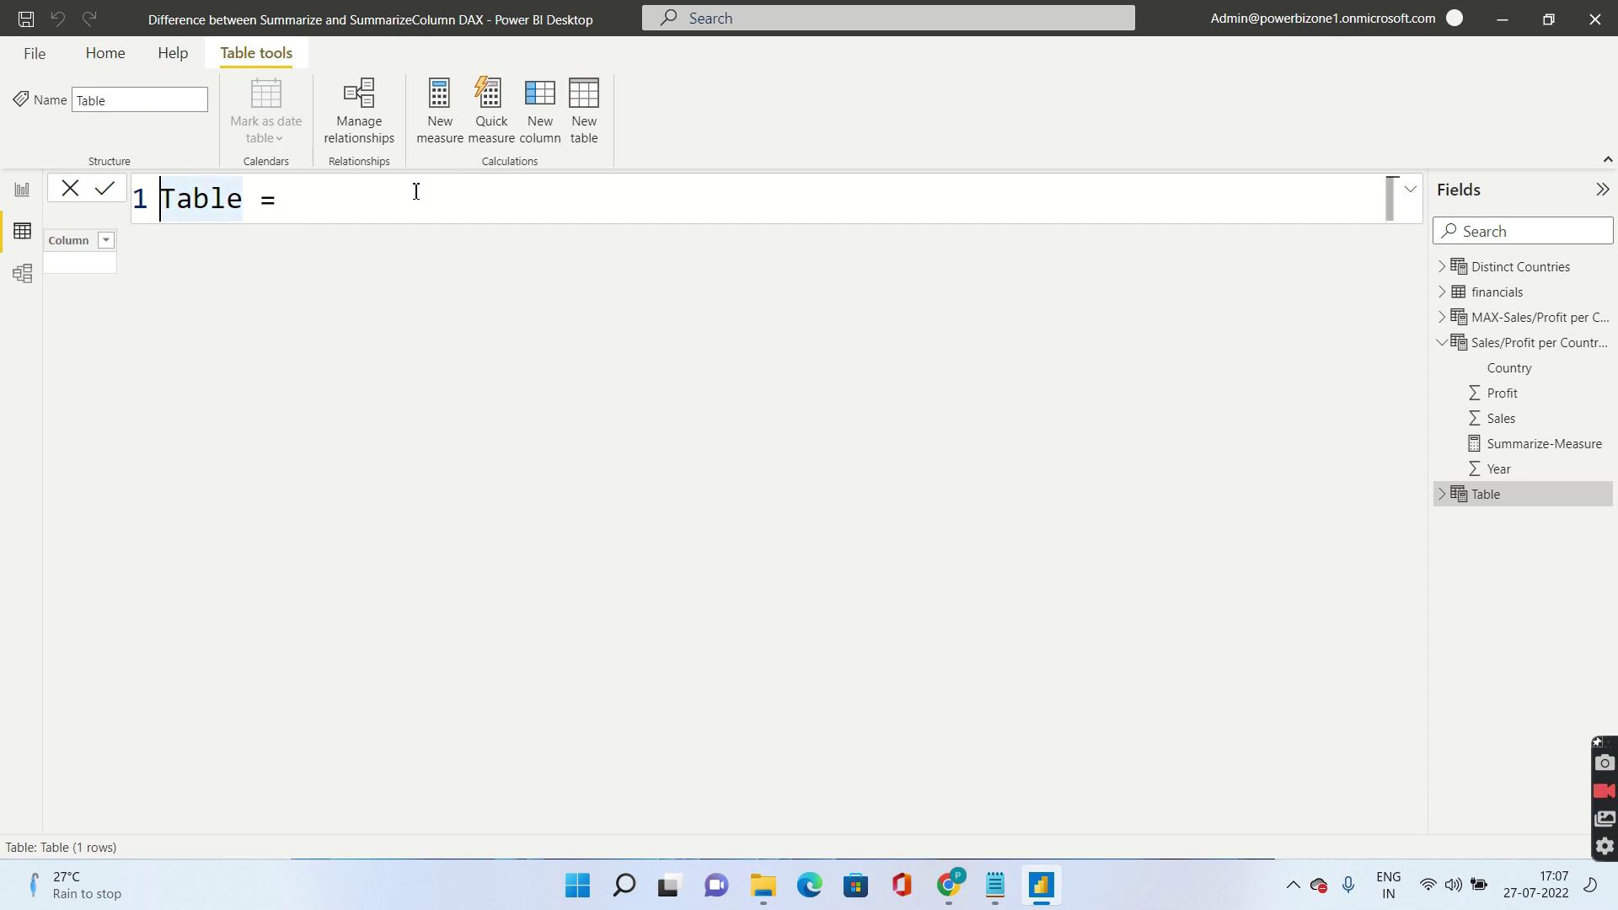
key(Right)
key(Right)
key(Right)
key(Right)
key(BackSpace)
key(BackSpace)
key(BackSpace)
key(BackSpace)
key(BackSpace)
text(SUMARIZEC)
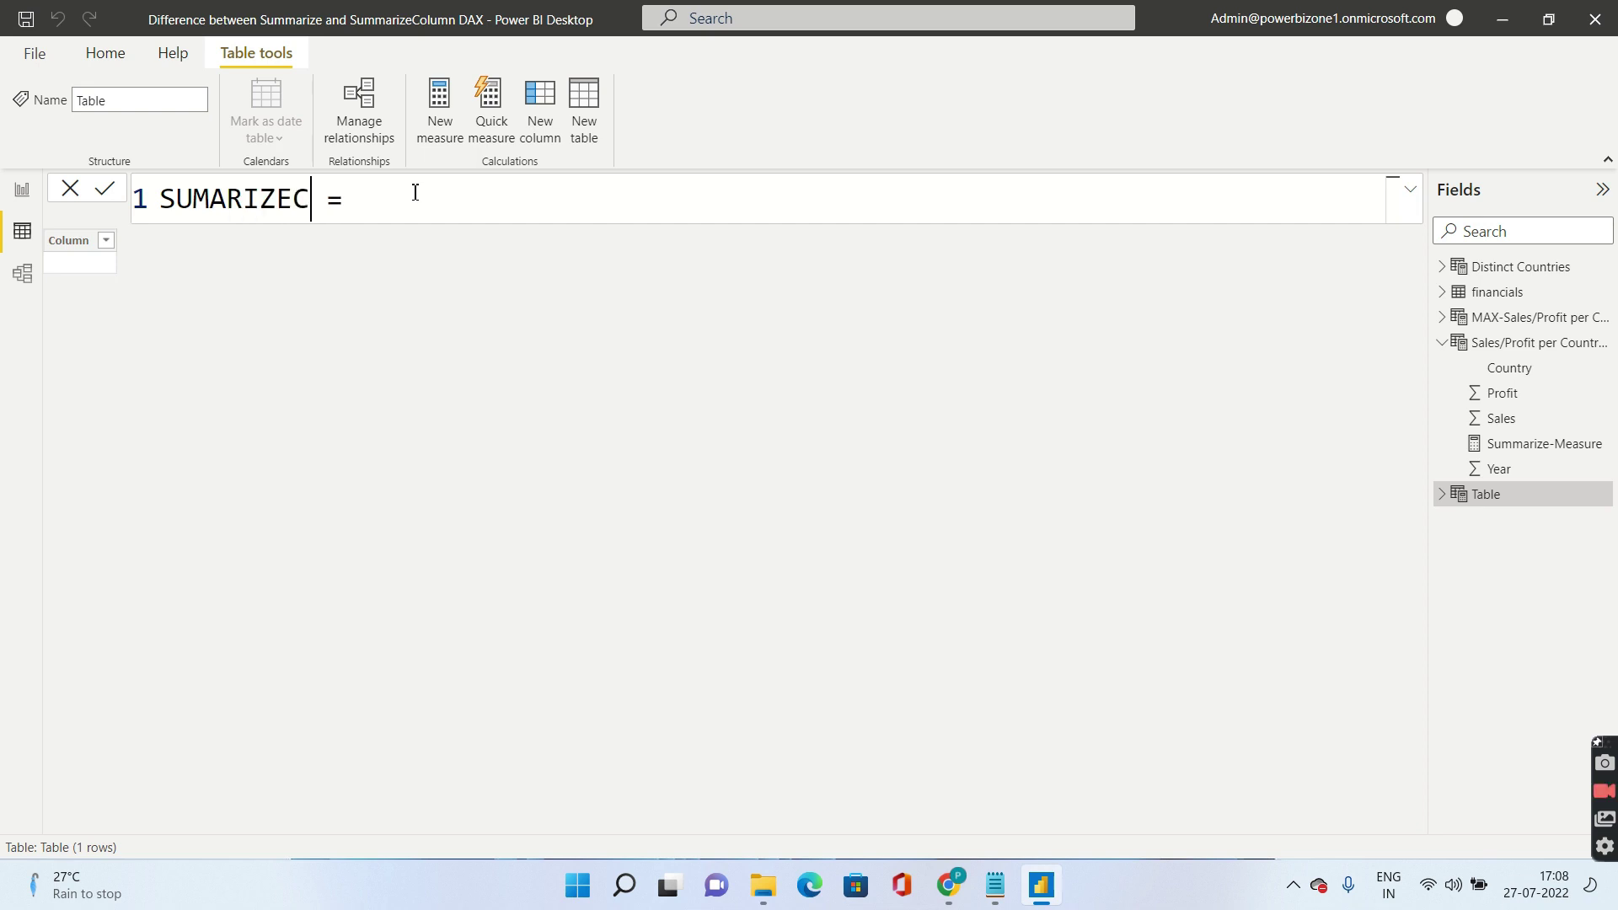
text(OLUMN Ex)
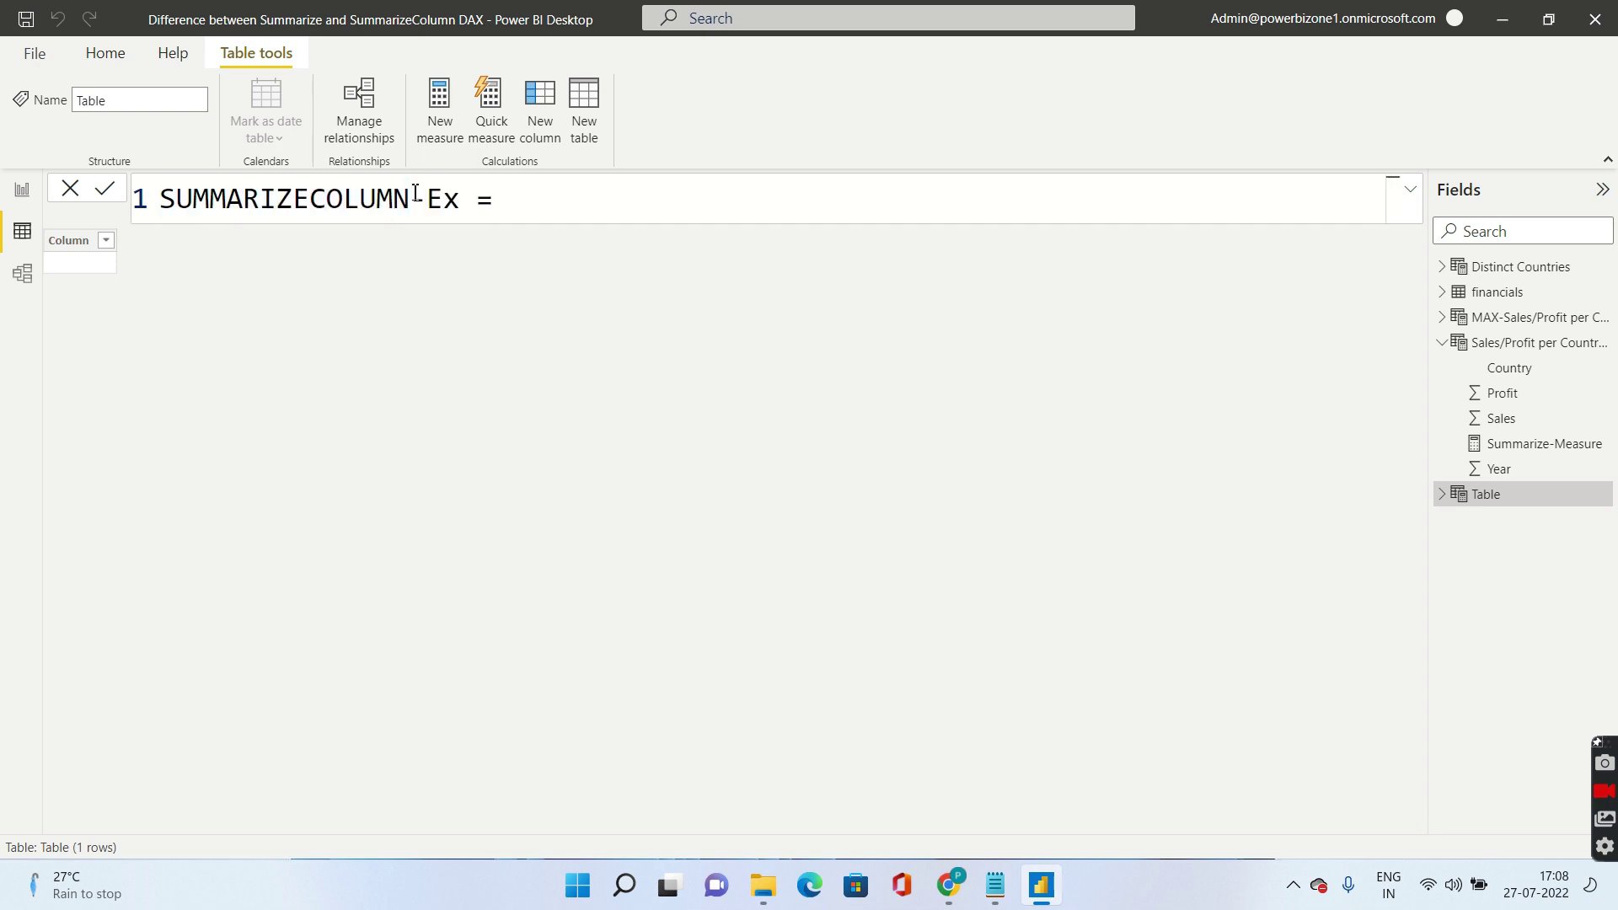
key(shift+Return)
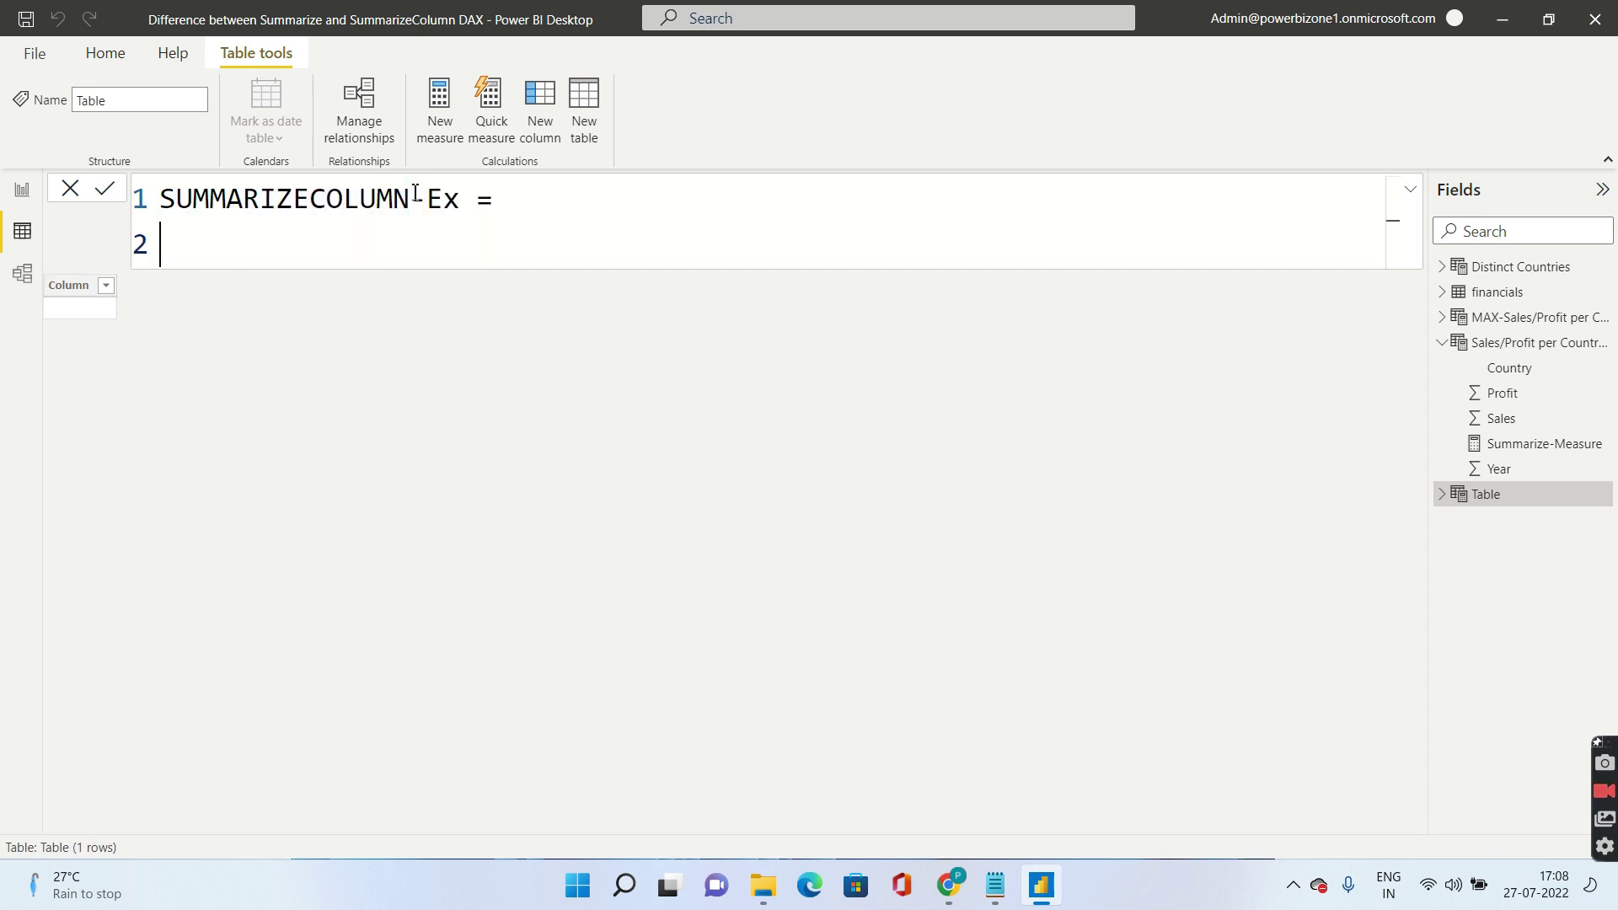
text(summariz)
key(Down)
key(Tab)
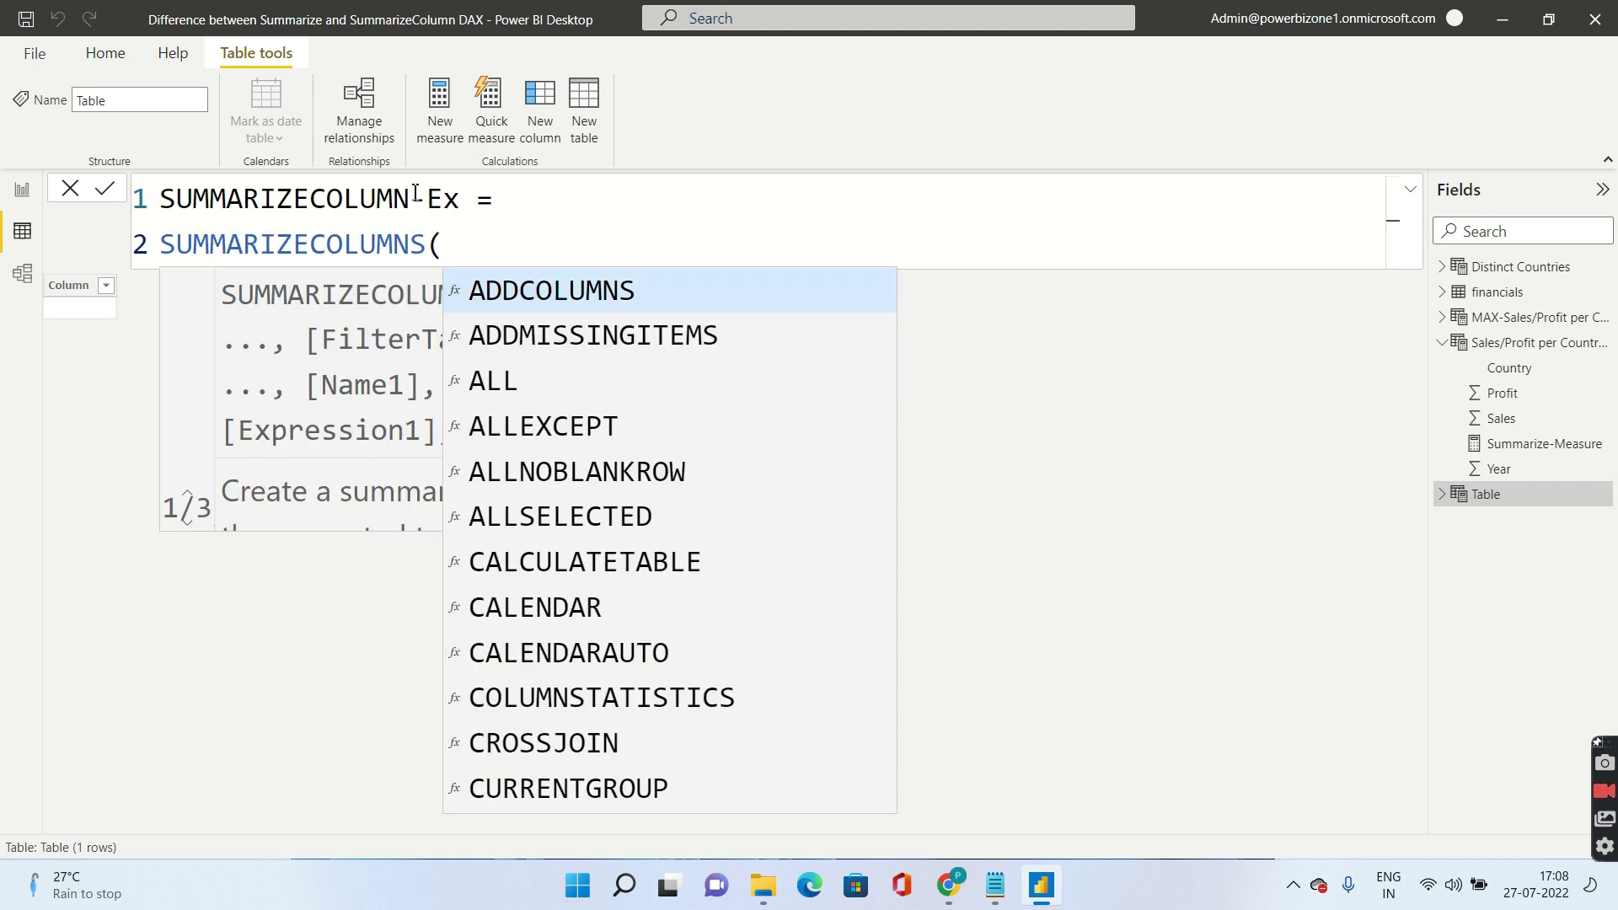
Add financials[Country] and financials[Year] as grouping columns, each on its own indented line
scroll(416, 193, down, 5)
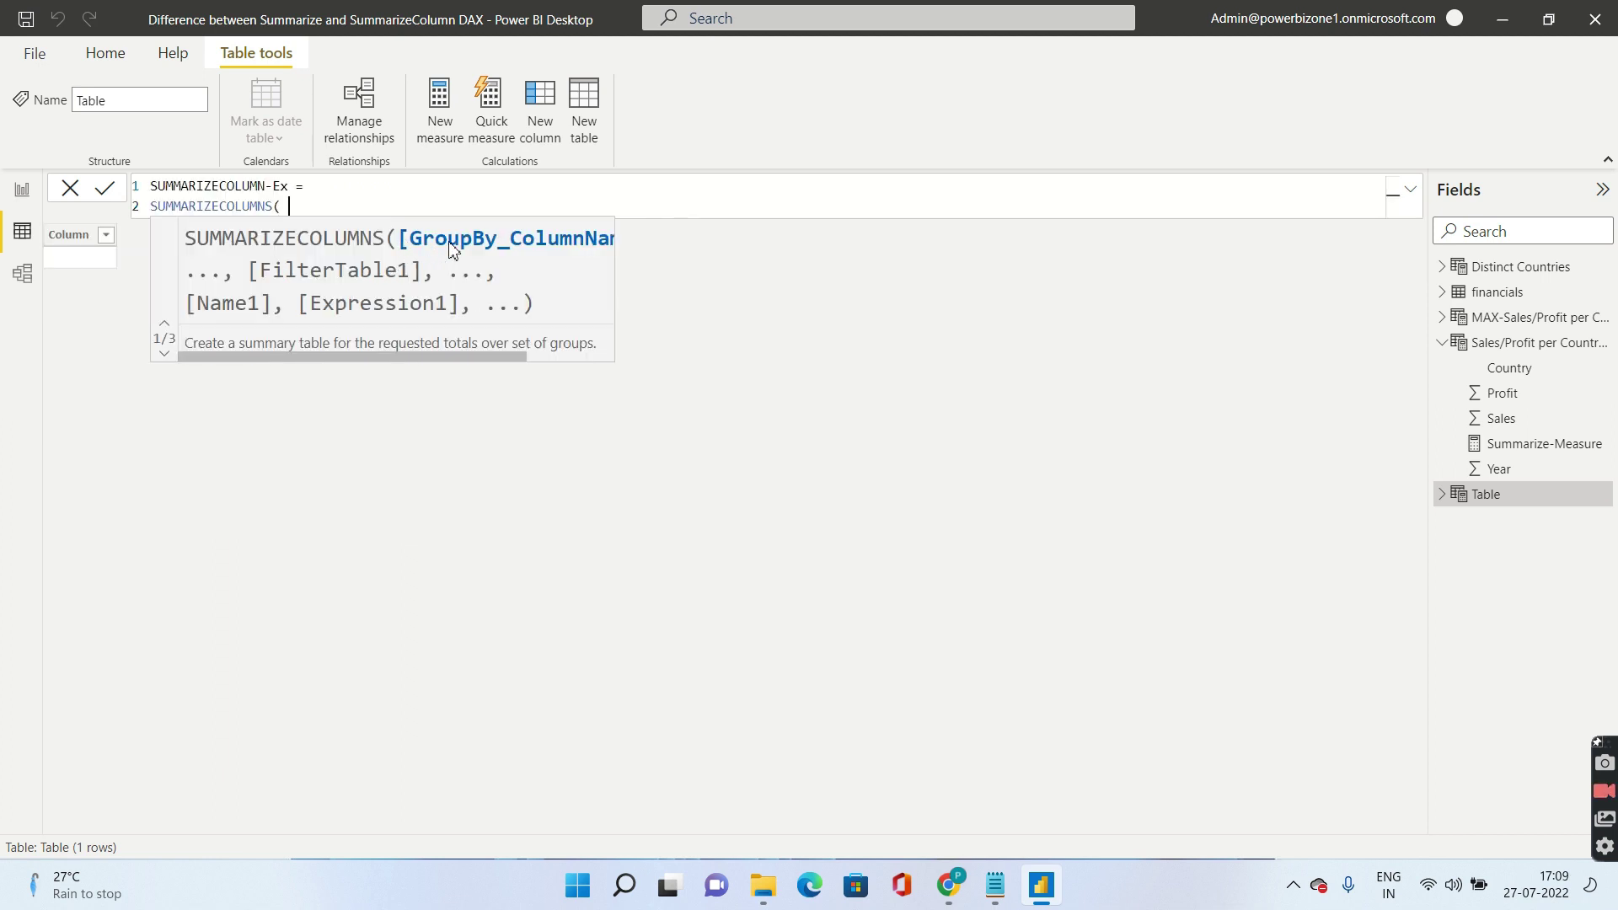
mouse_move(437, 360)
mouse_down()
mouse_move(504, 369)
mouse_move(438, 357)
mouse_up()
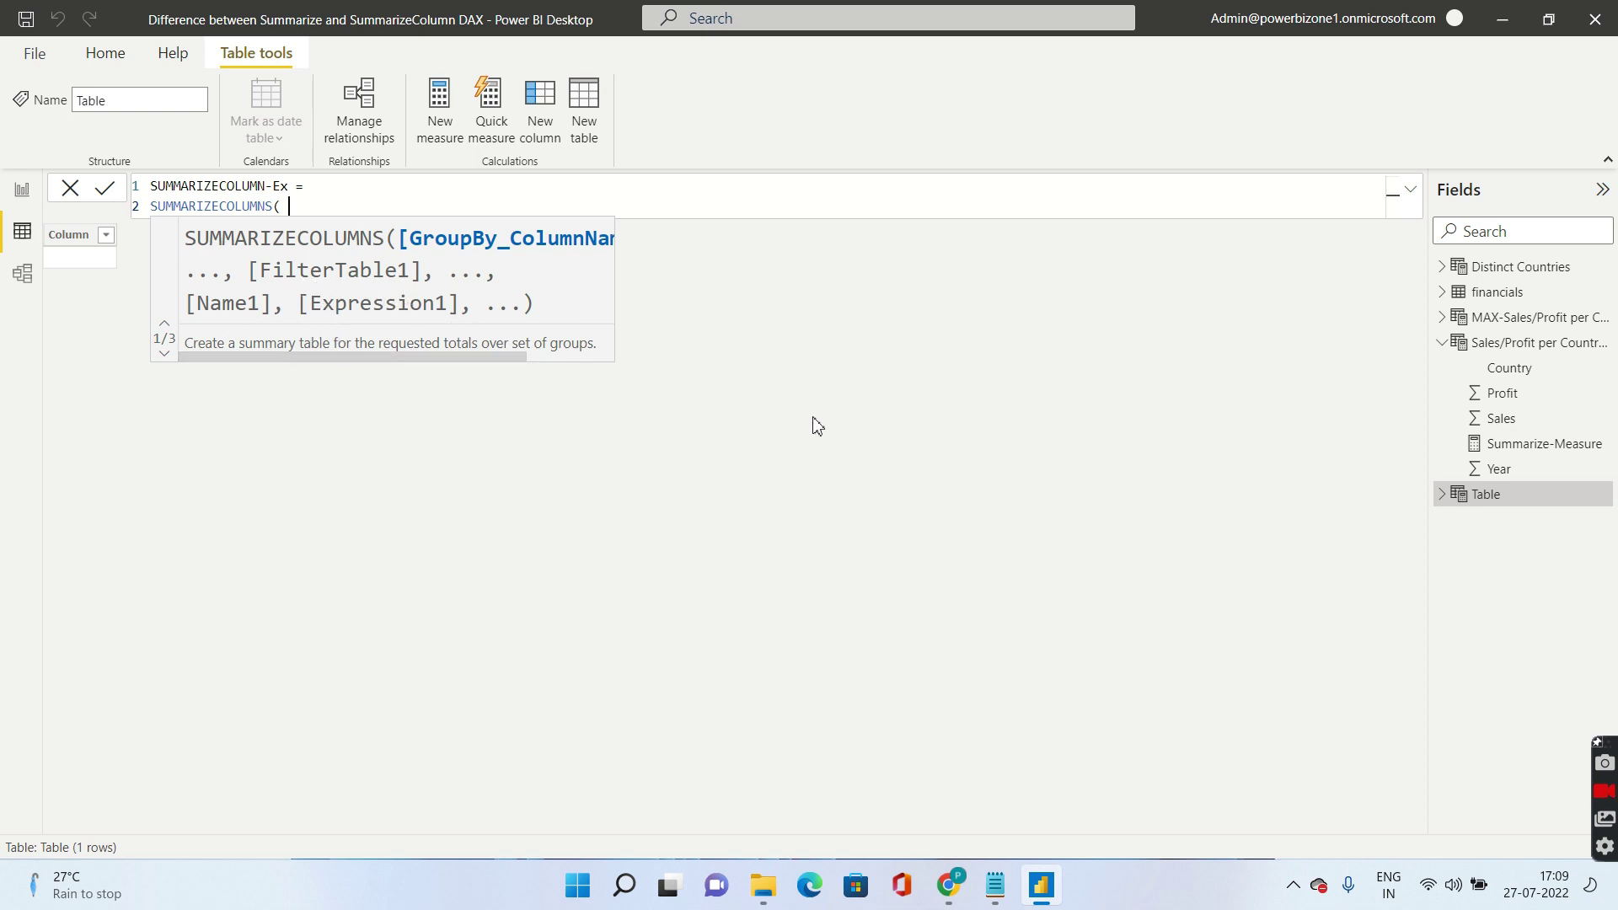
text(coun)
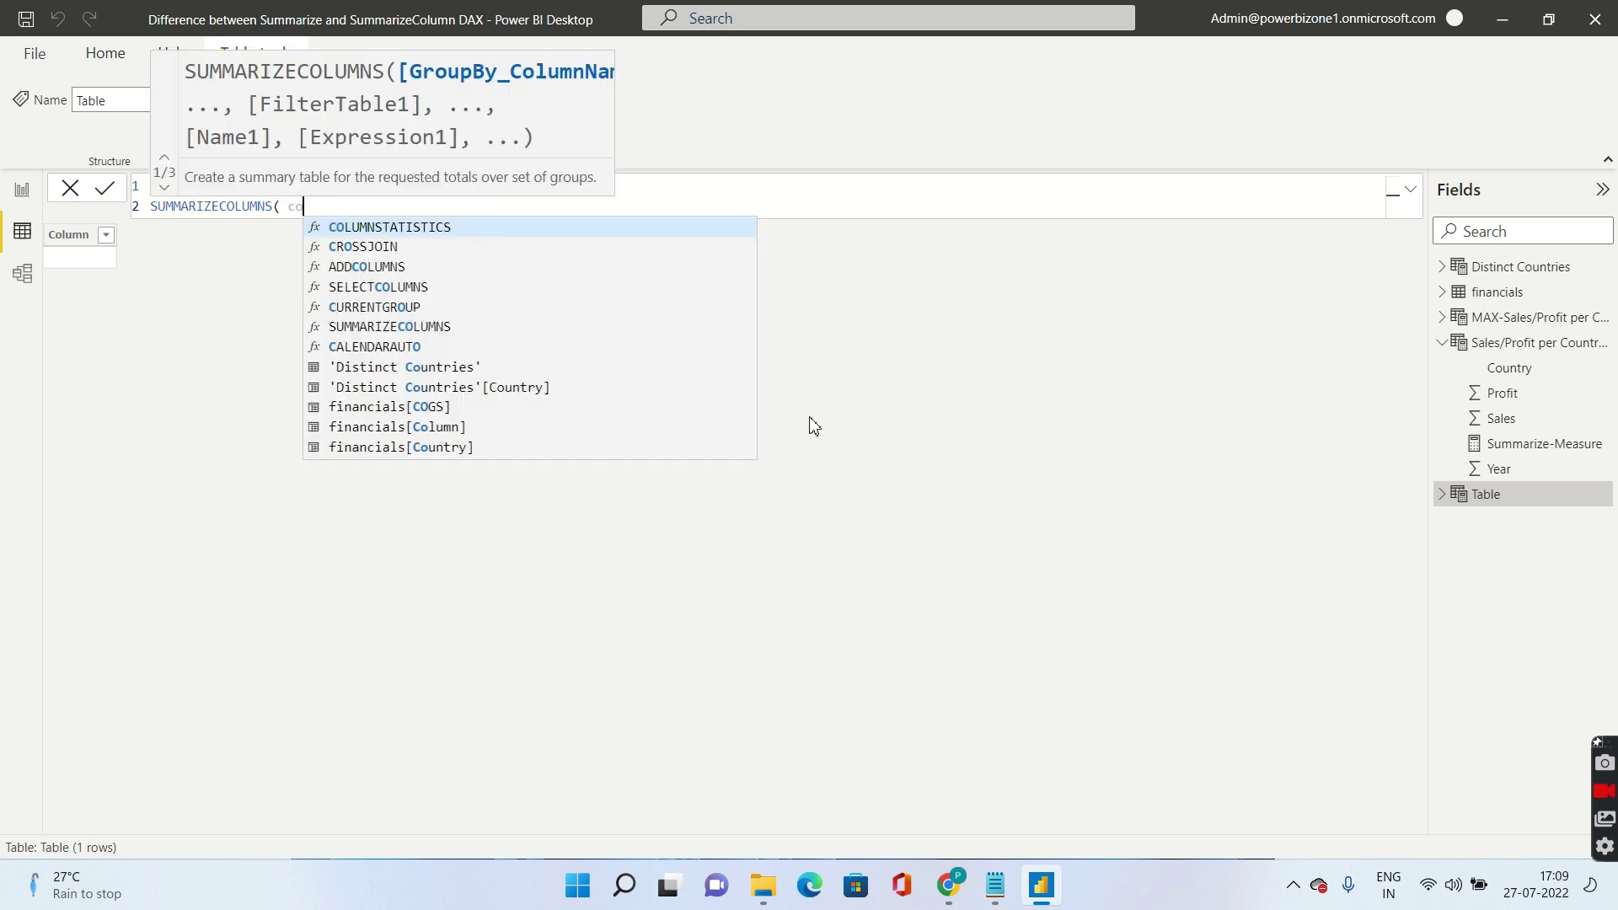
key(Down)
key(Down)
key(Tab)
text(,year)
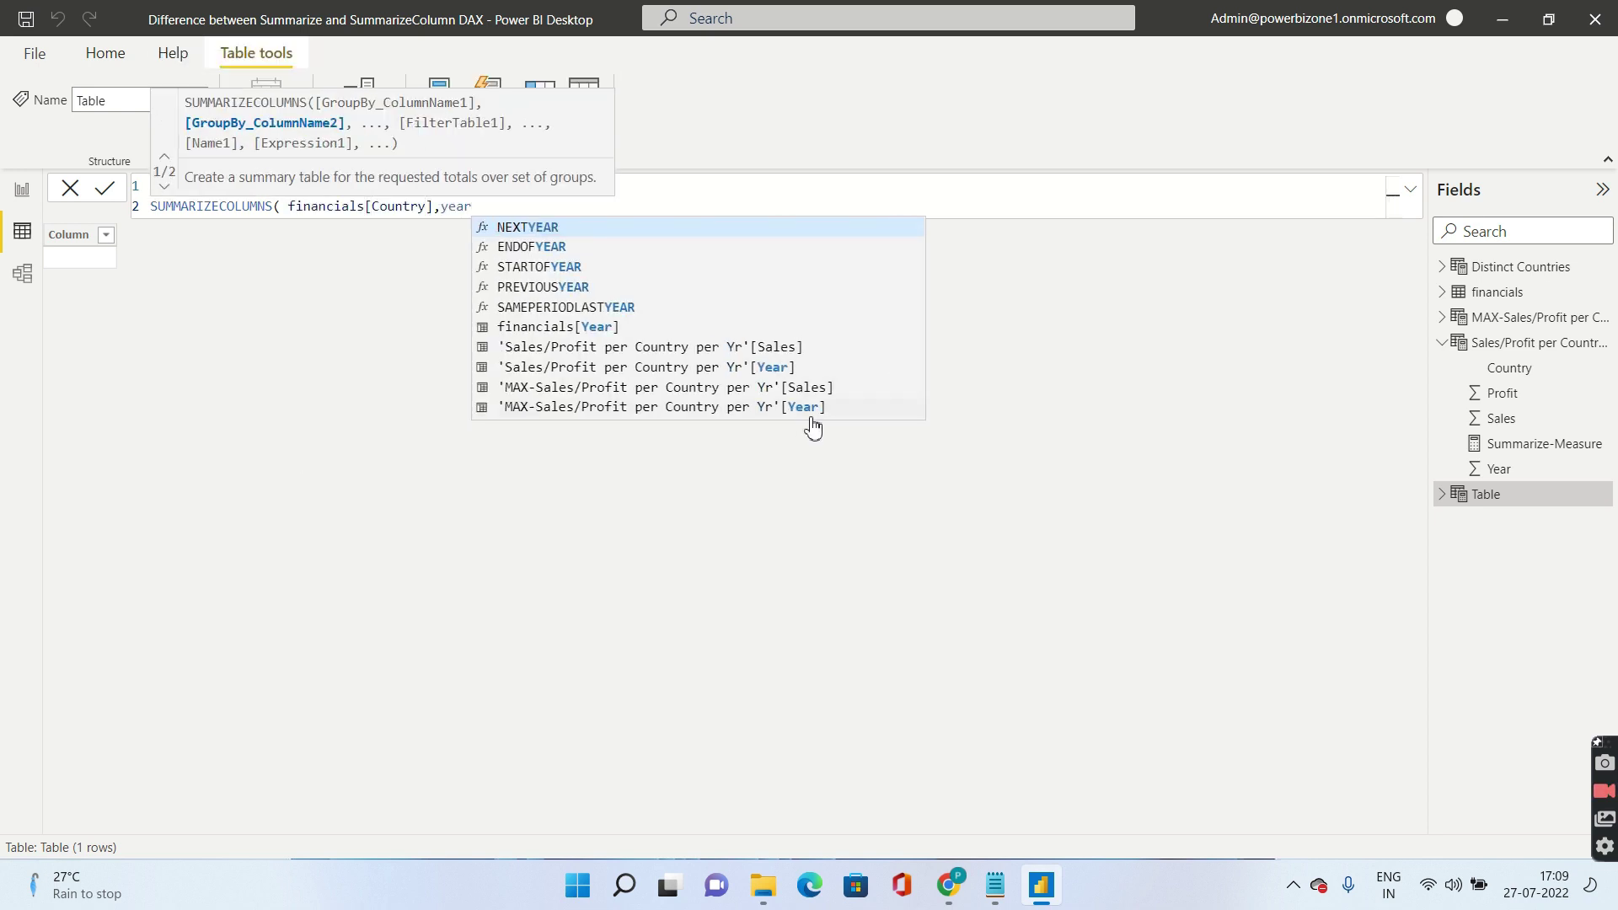
key(Down)
key(Down)
key(Down)
key(Down)
key(Down)
key(Tab)
key(ctrl+Left)
key(ctrl+Left)
key(ctrl+Left)
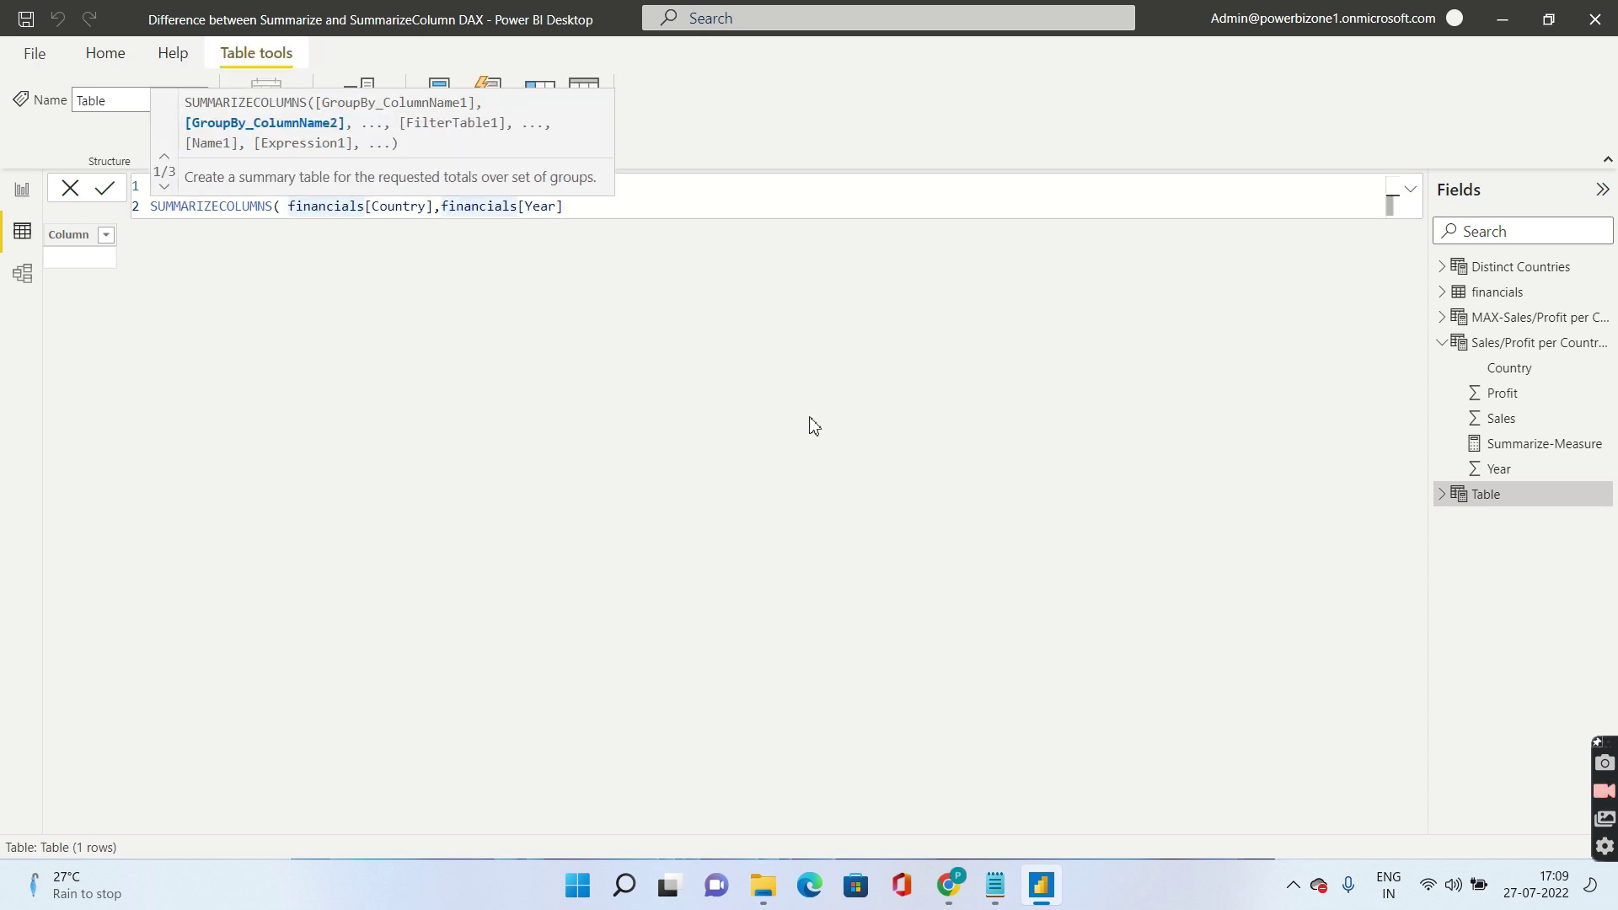
key(shift+Return)
key(Left)
key(ctrl+Left)
key(ctrl+Left)
key(ctrl+Left)
key(shift+Return)
key(Tab)
click(337, 246)
Add the FILTER(financials, financials[Year]=2014) argument on a new line
text(,)
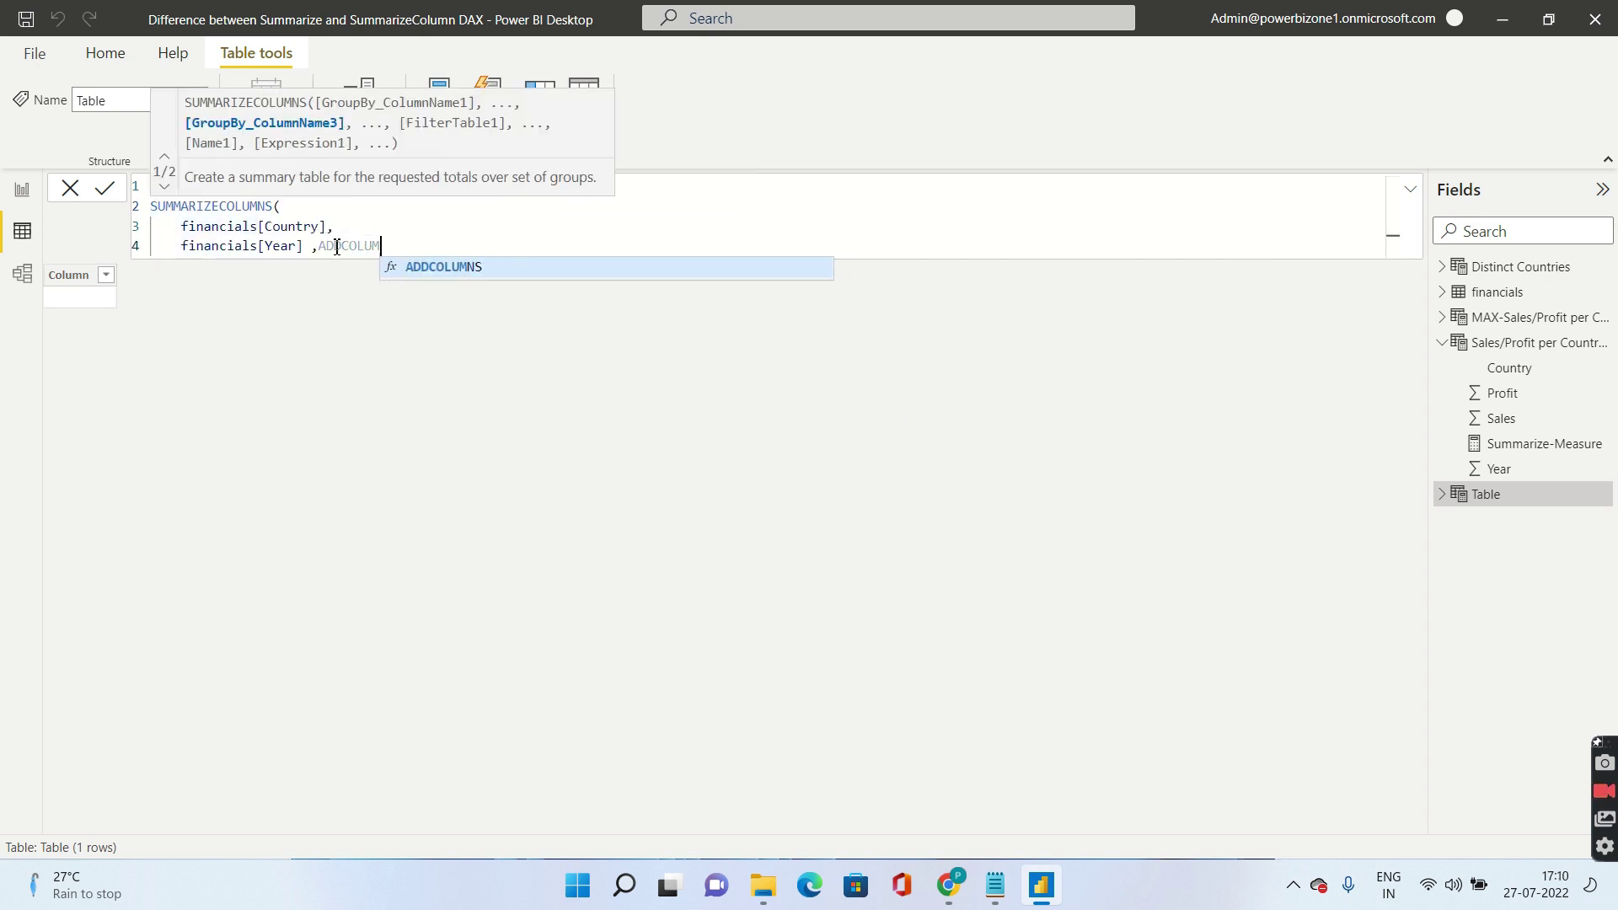
key(shift+Return)
text(FILTER()
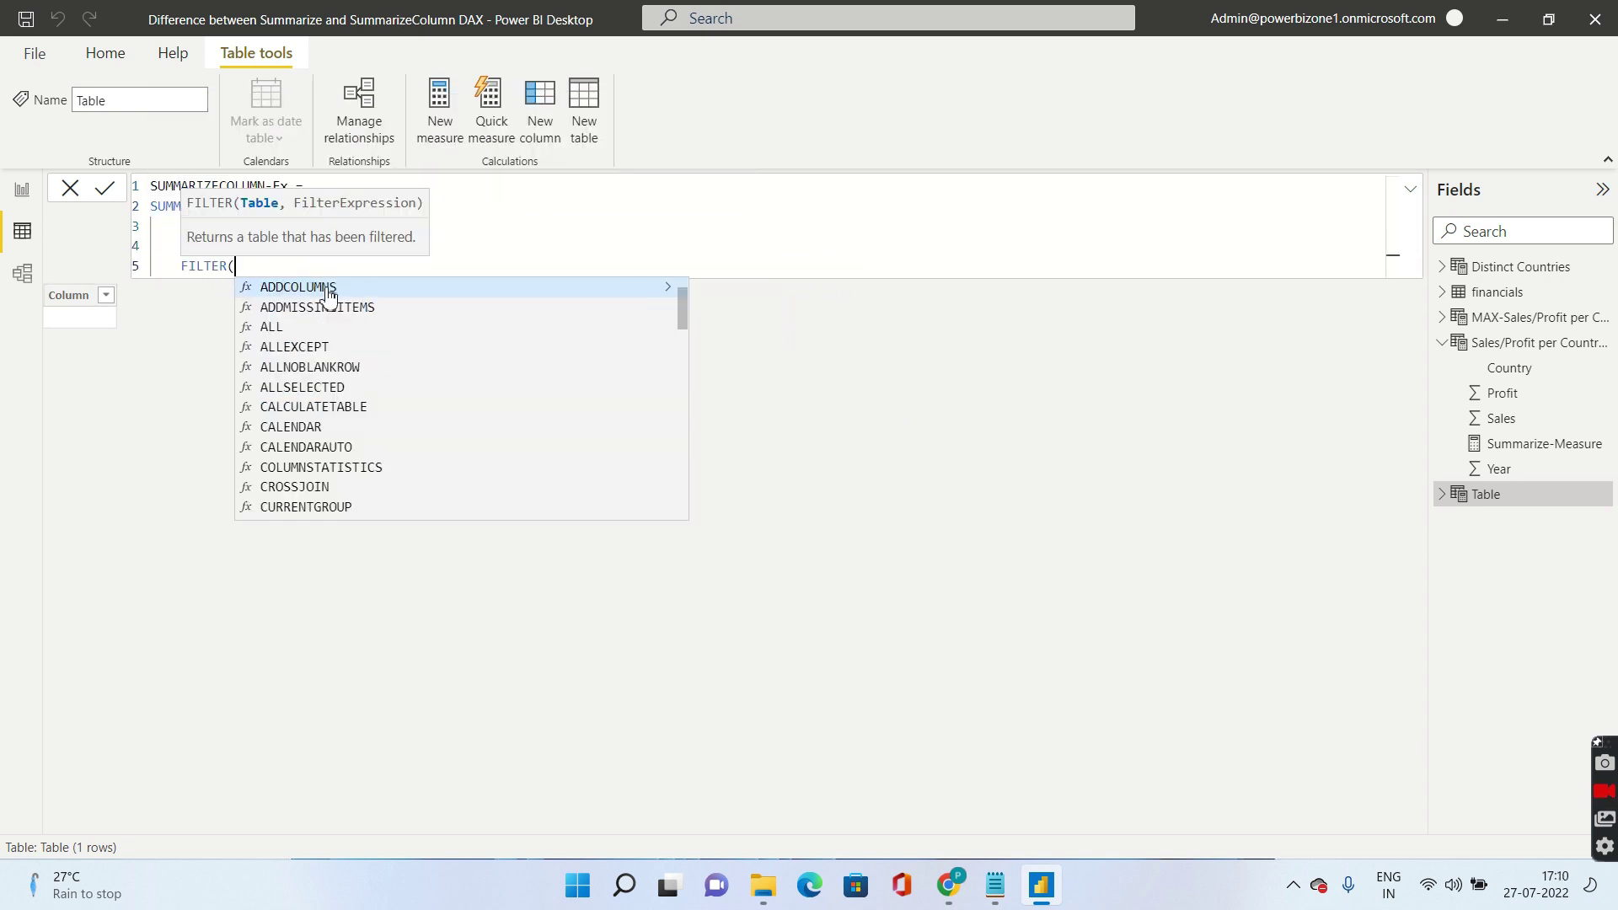
text(financials,)
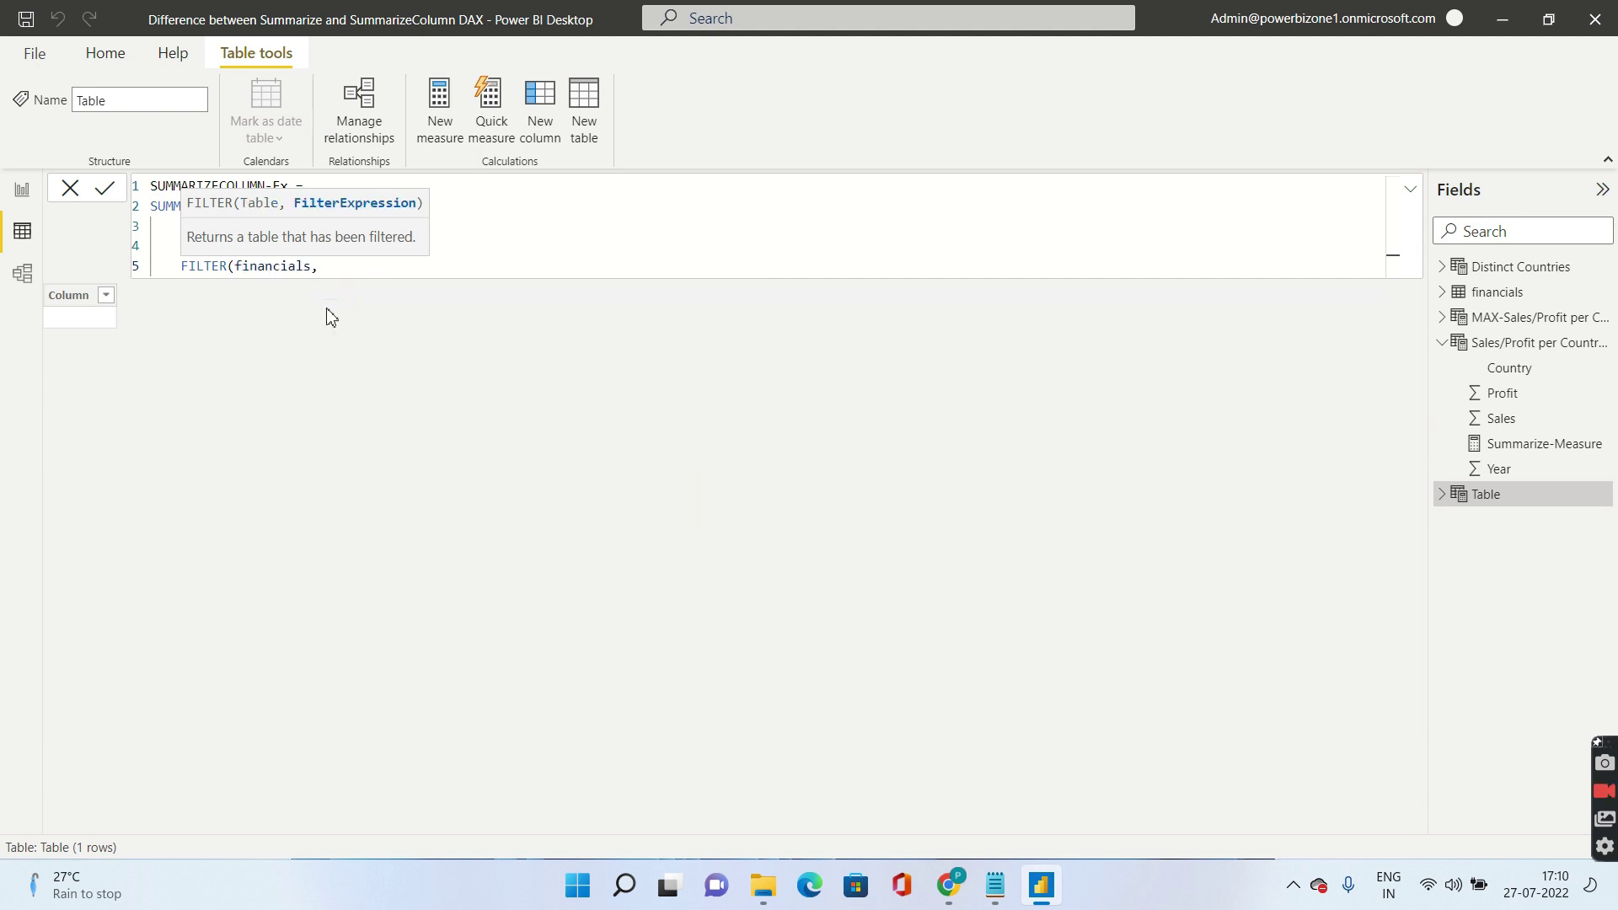
text(year)
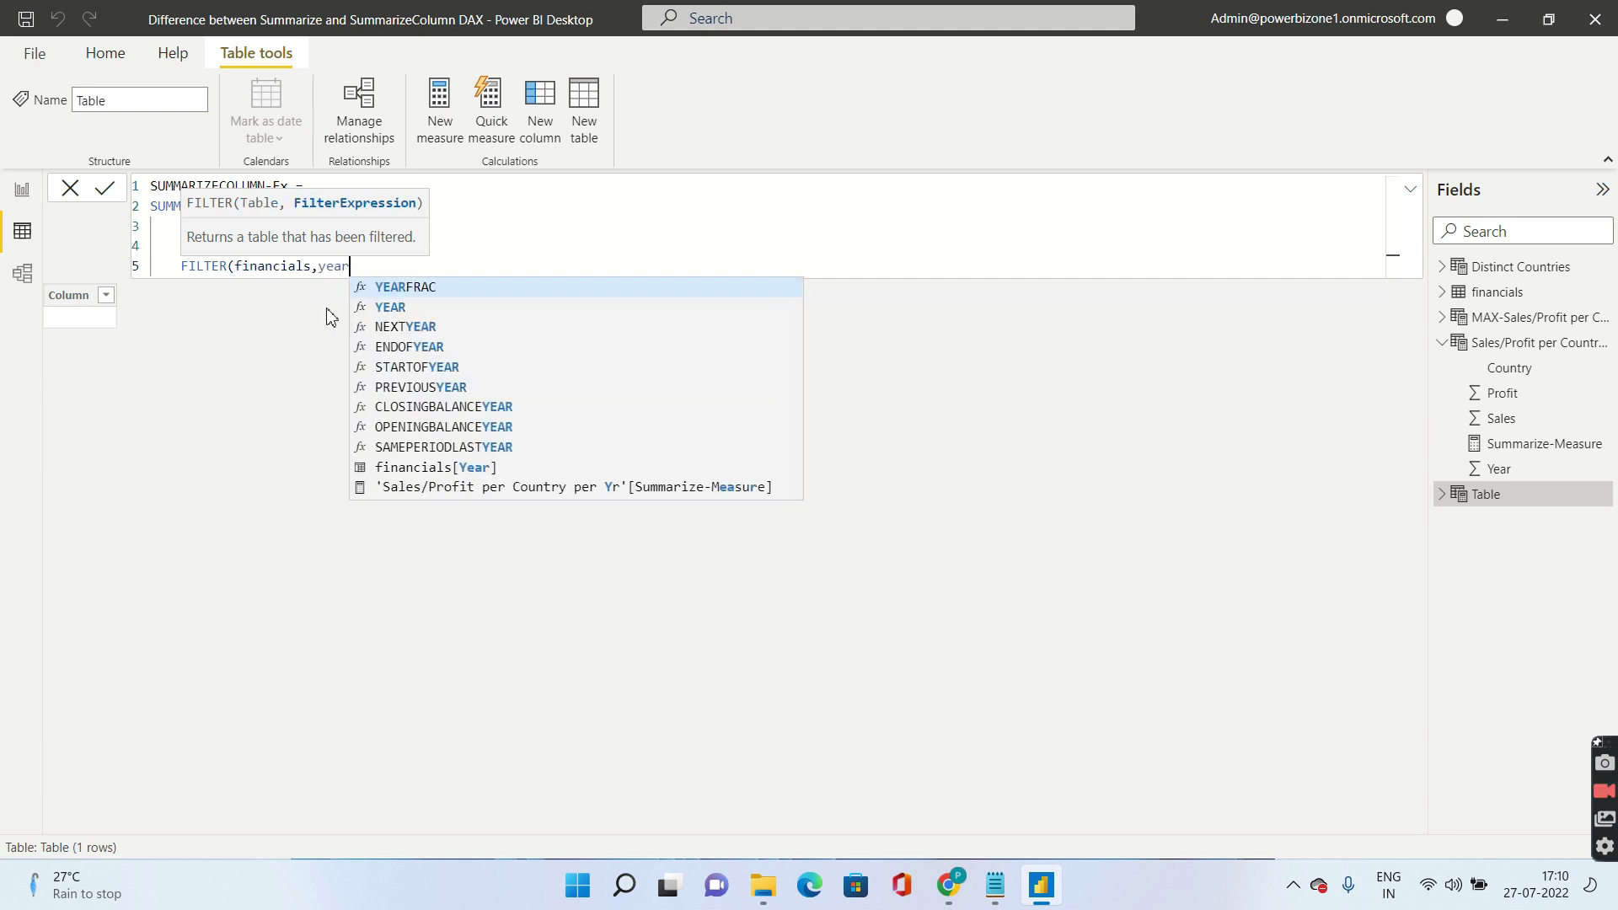
key(Down)
key(Down)
key(Down)
key(Down)
key(Down)
key(Down)
key(Down)
key(Down)
key(Down)
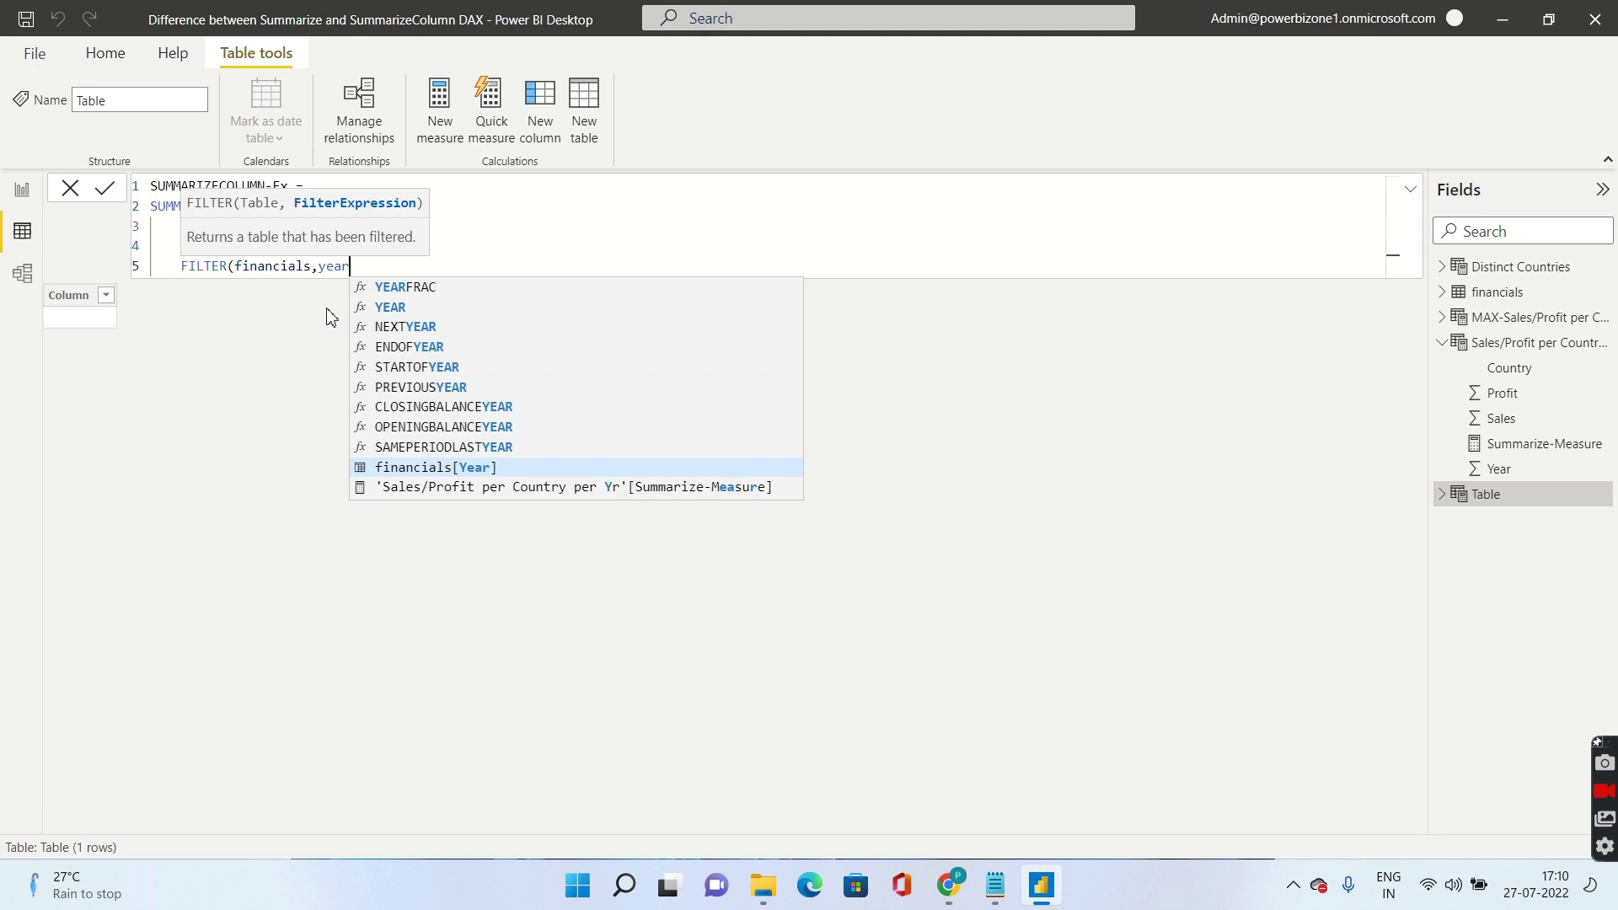
key(Tab)
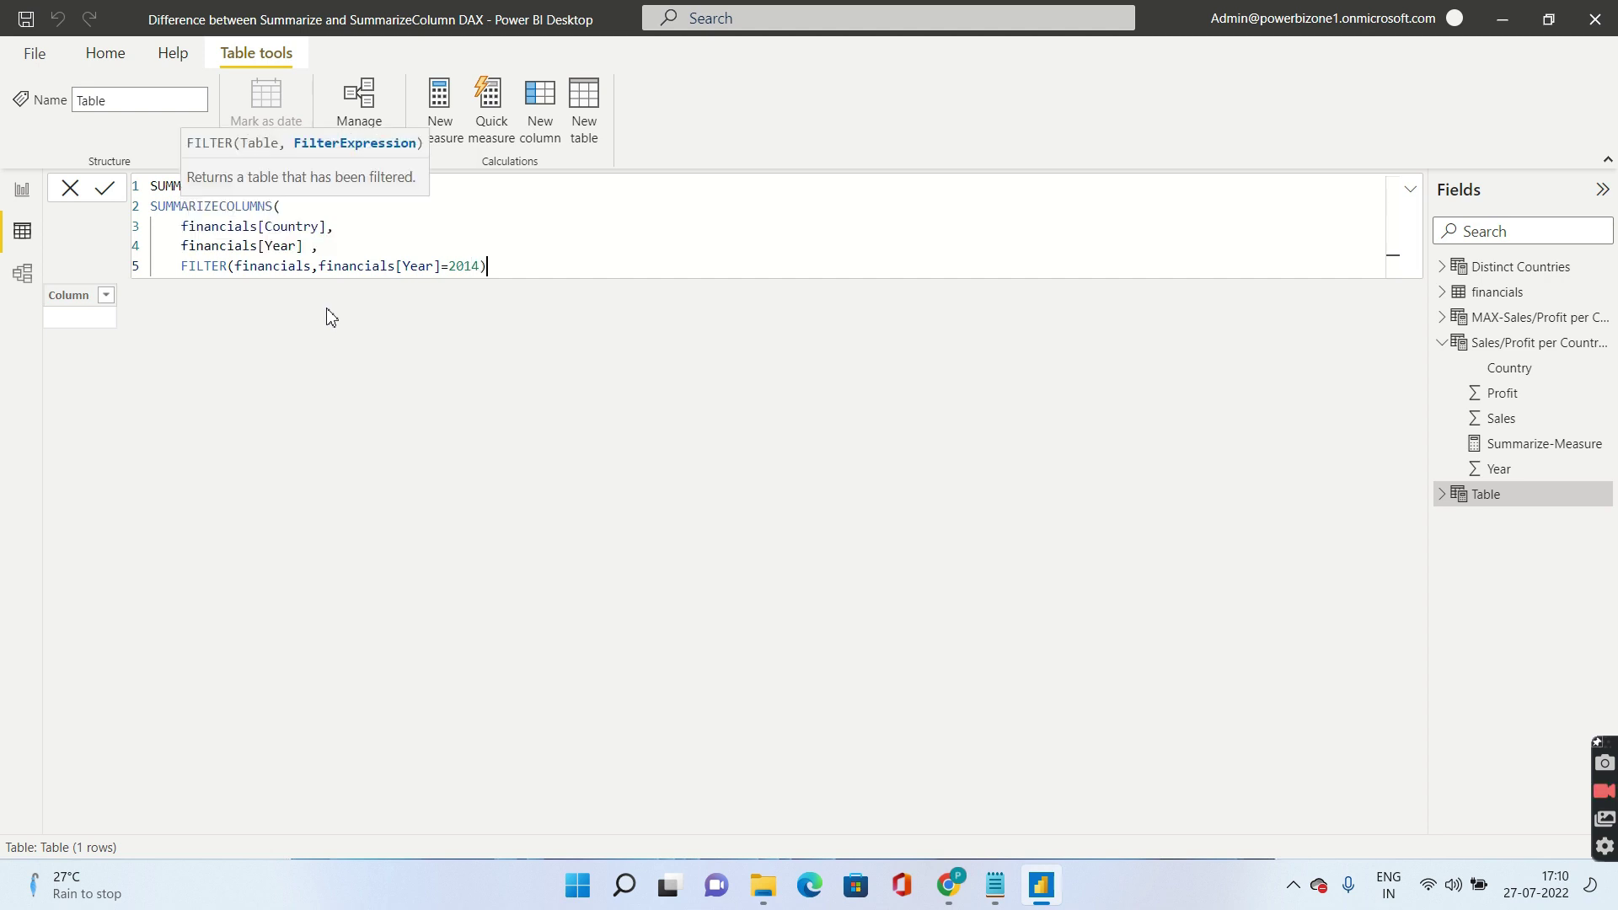
text(),ADDC)
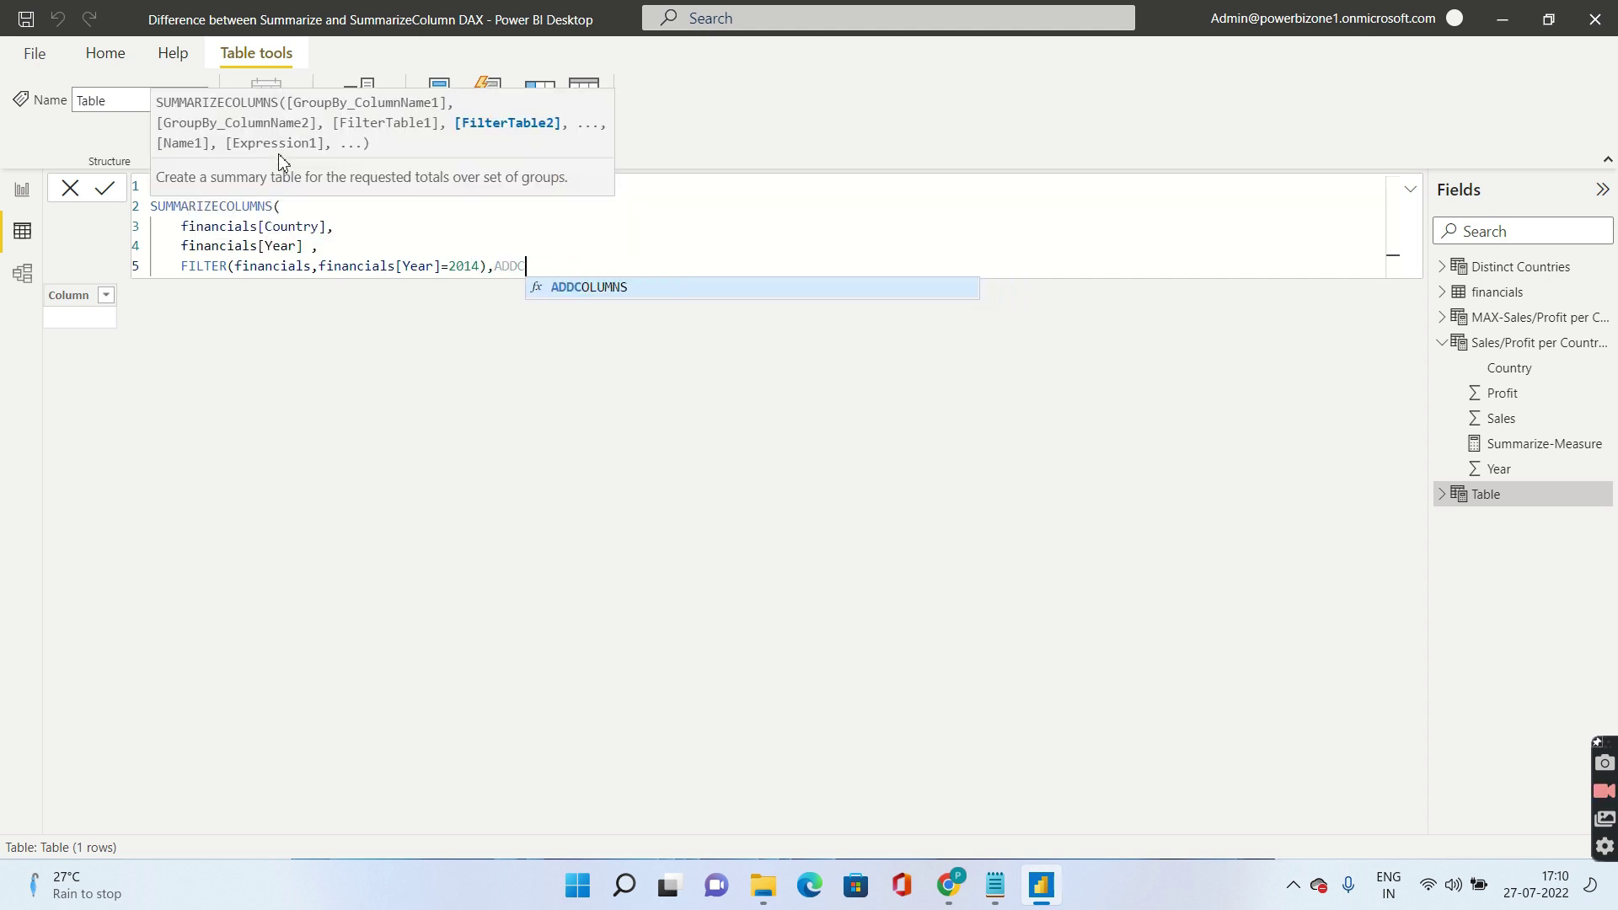
Add a "Sales_2014" column as sum(financials[ Sales]) and close the formula
key(shift+Return)
text("Sales_2014",)
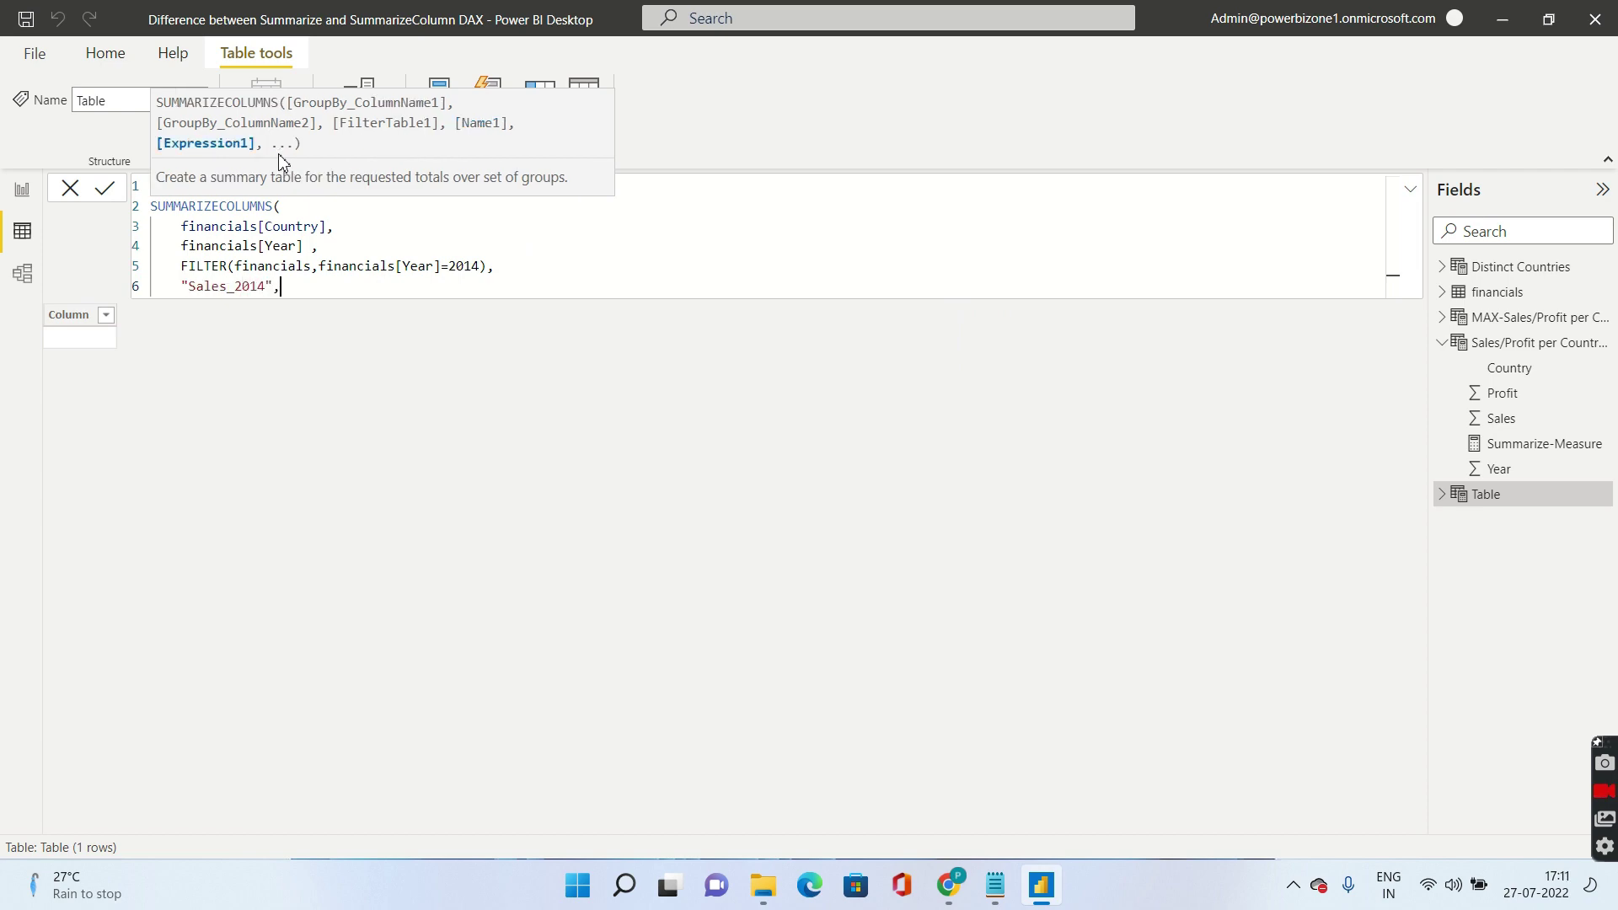
text(sum(financials[Sales]))
key(ctrl+z)
text(sum(sales)
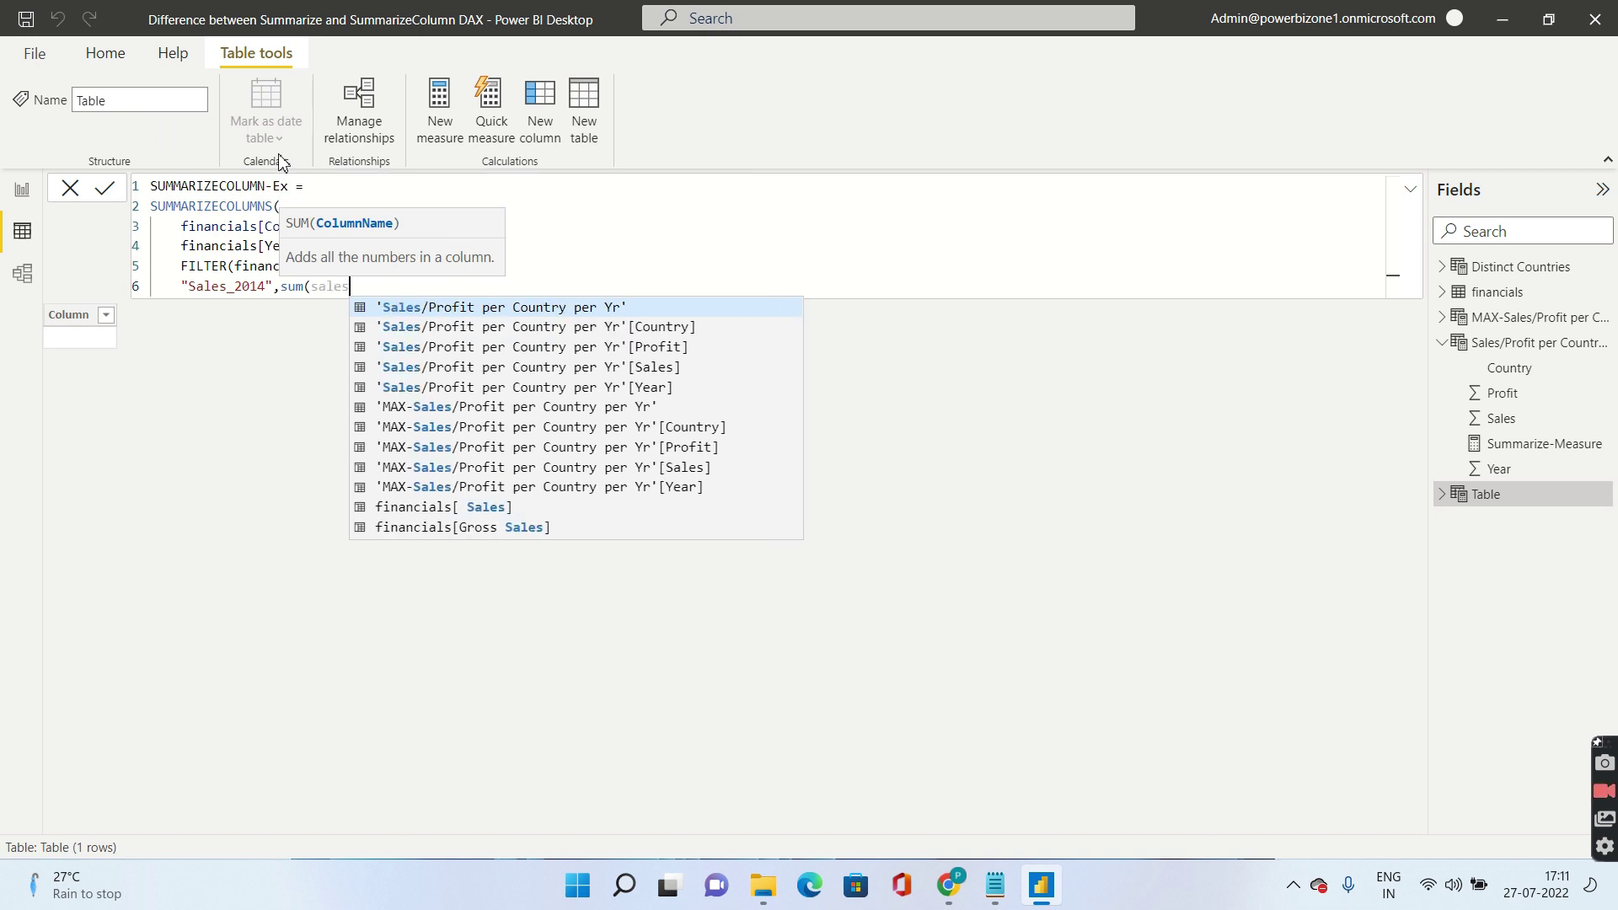
key(Down)
key(Down)
key(Down)
key(Down)
key(Down)
key(Down)
key(Down)
key(Down)
key(Down)
key(Down)
key(Tab)
text())
key(shift+Return)
text())
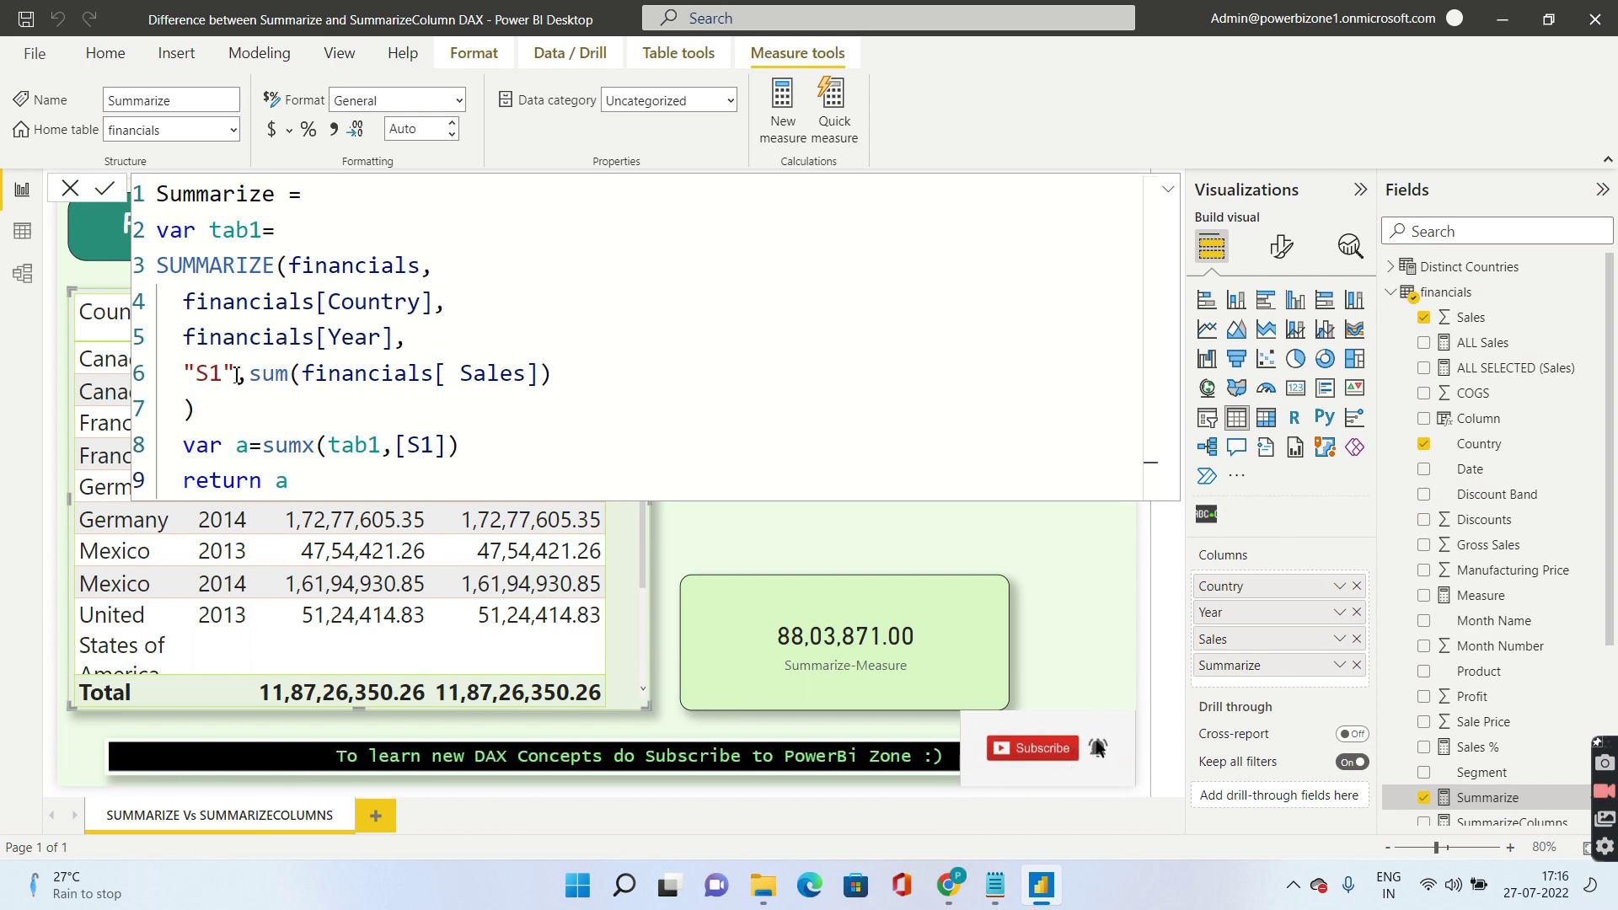
Point out the S1 column and its [S1] use in SUMX, then commit the Summarize measure
double_click(202, 373)
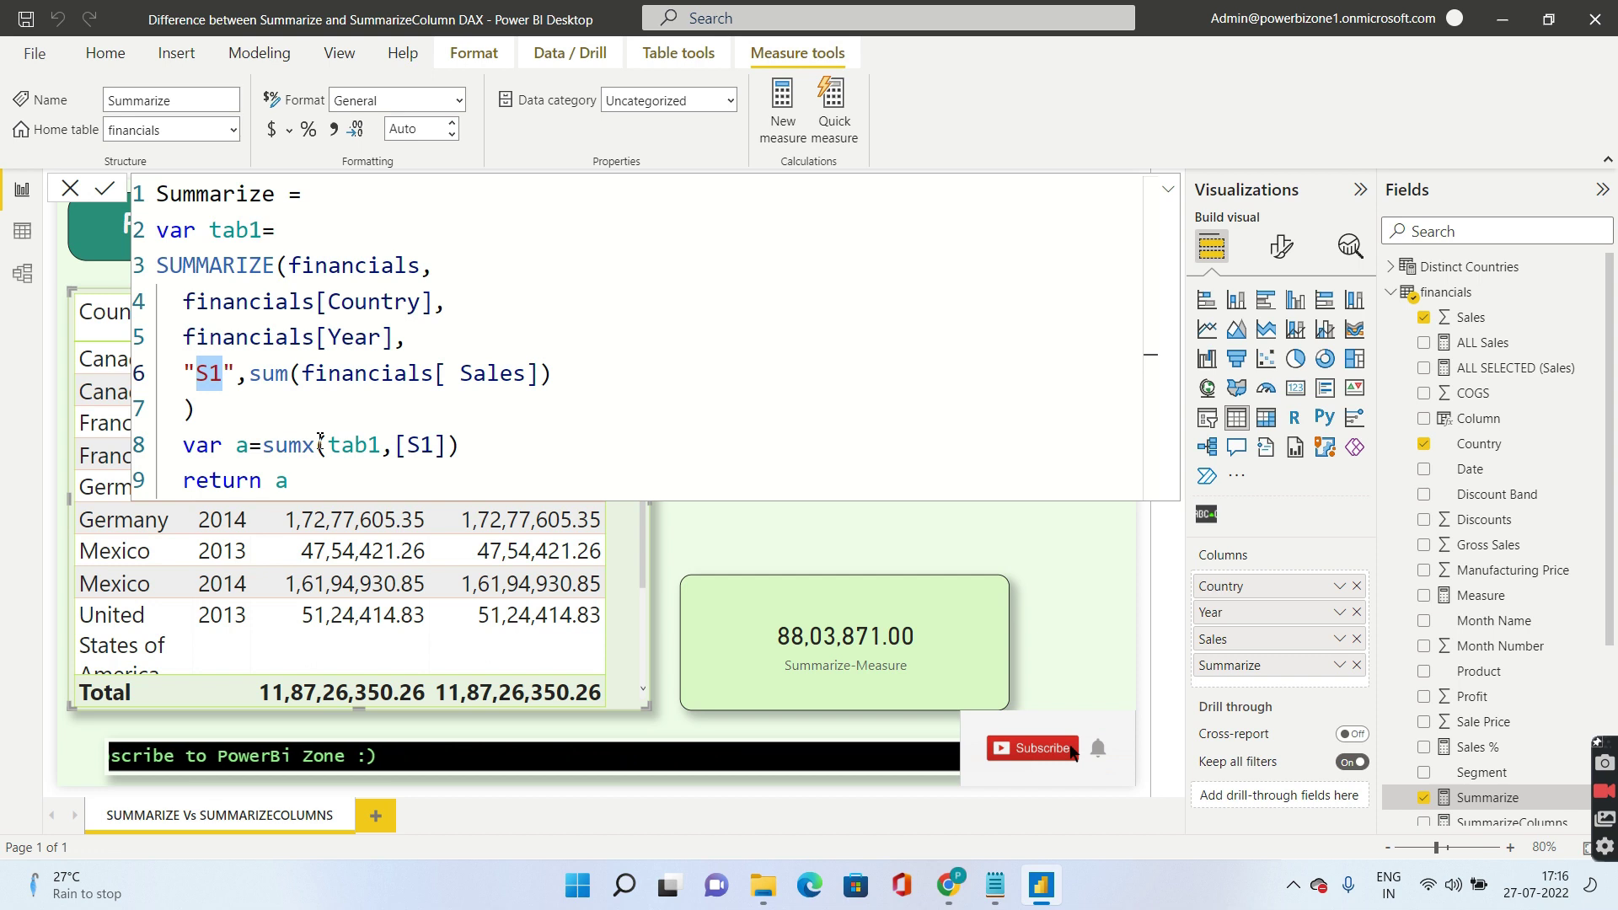
drag(396, 446, 450, 445)
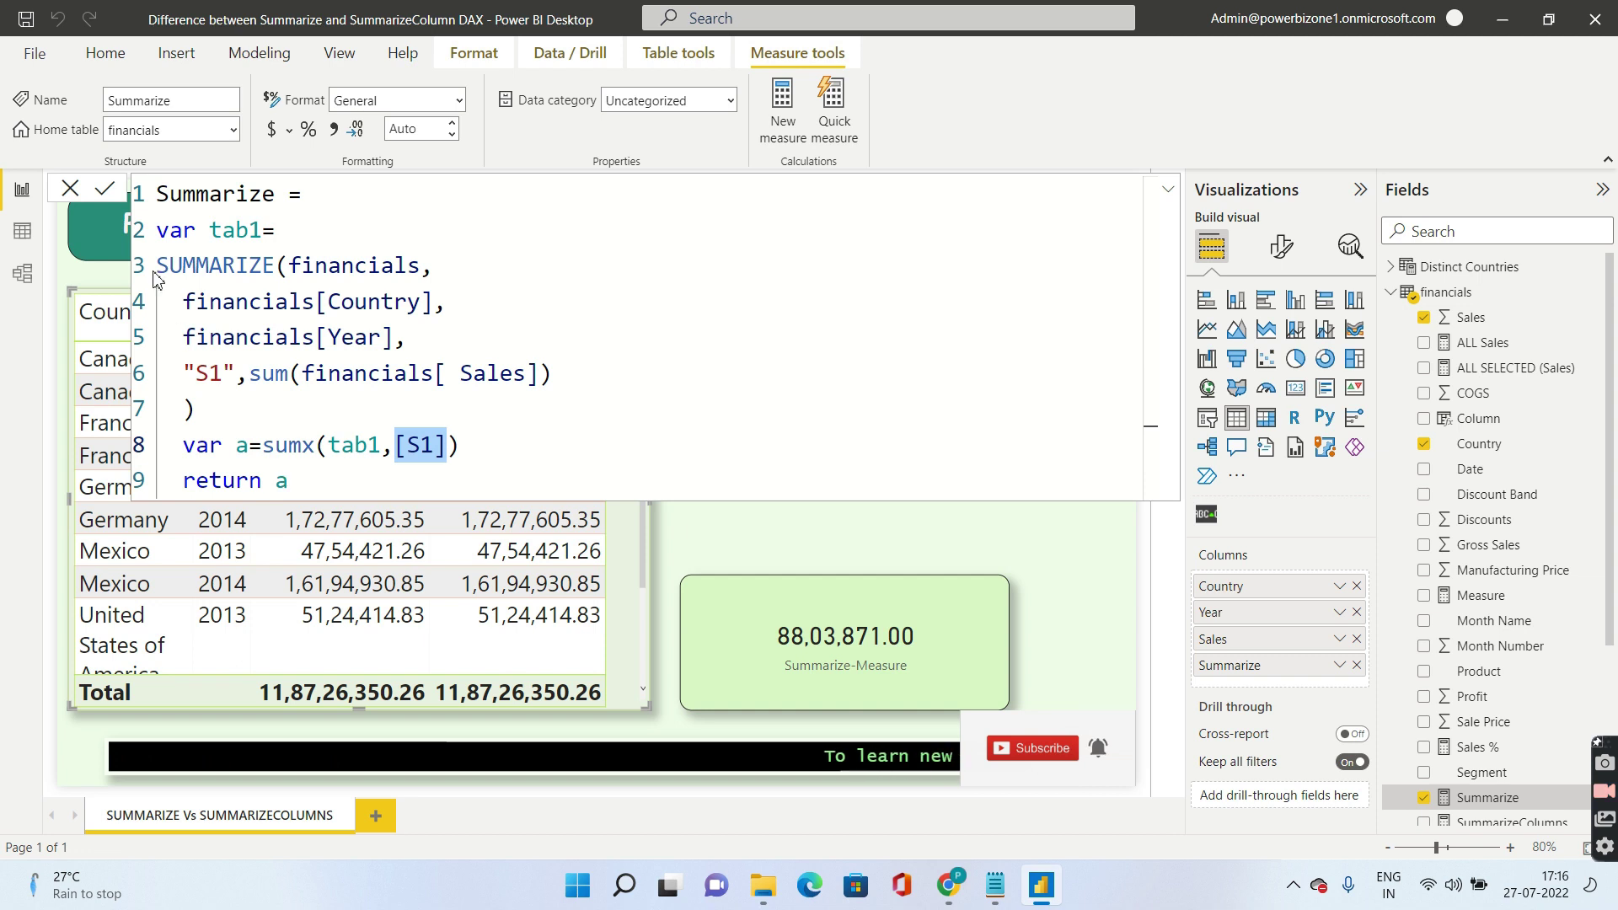
click(102, 192)
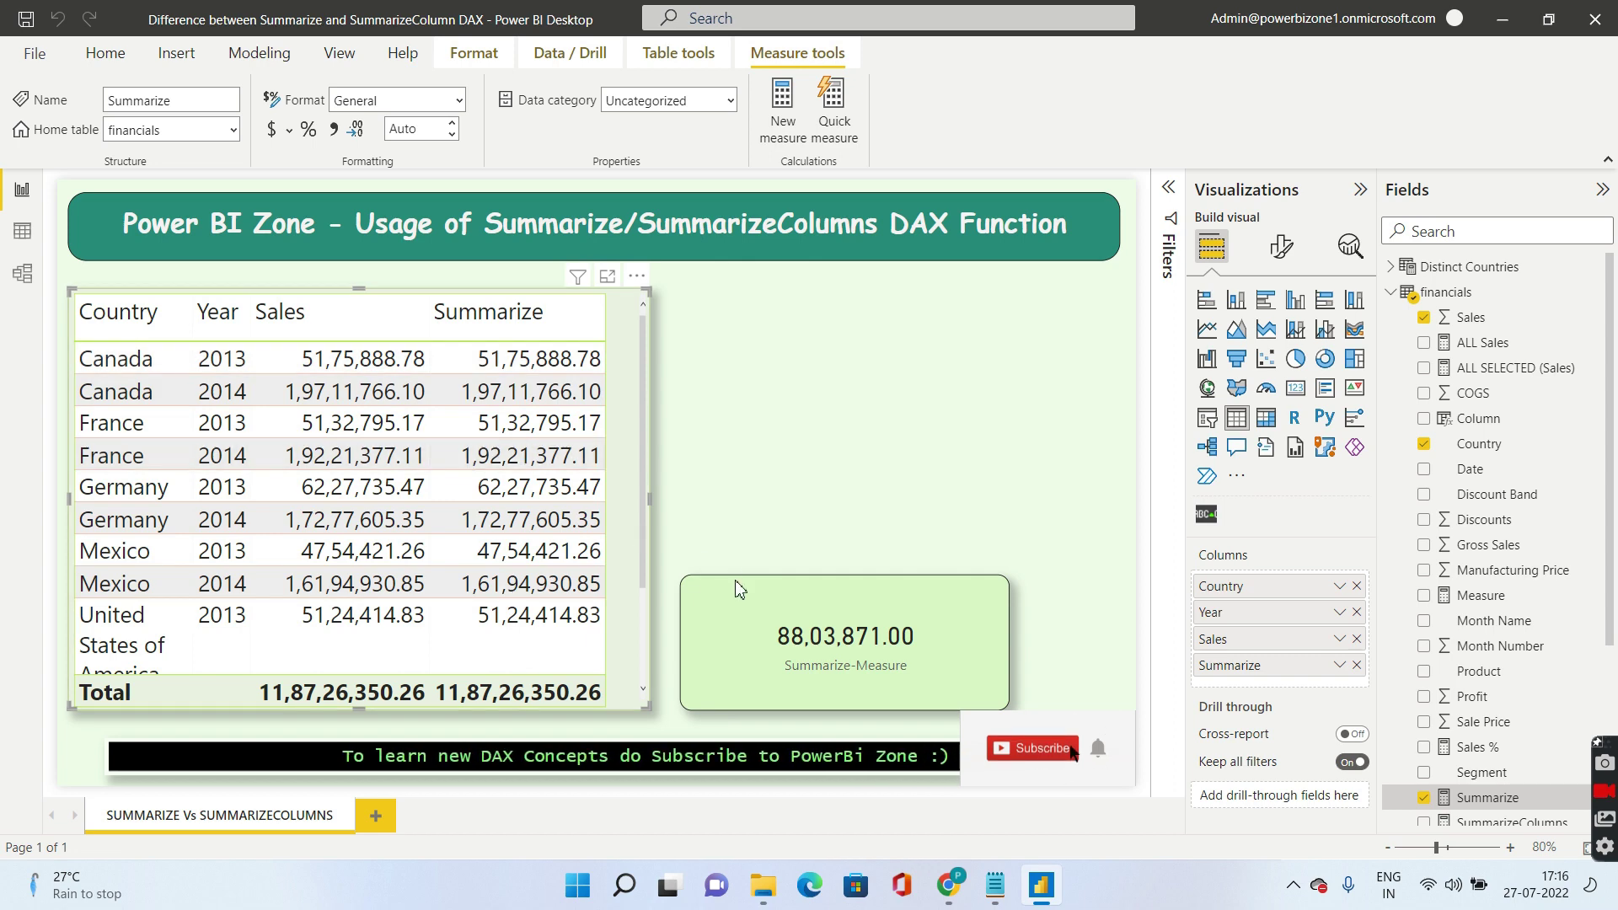
Move the Summarize-Measure card right, widen the table visual, and show the SummarizeColumns formula
drag(777, 594, 903, 574)
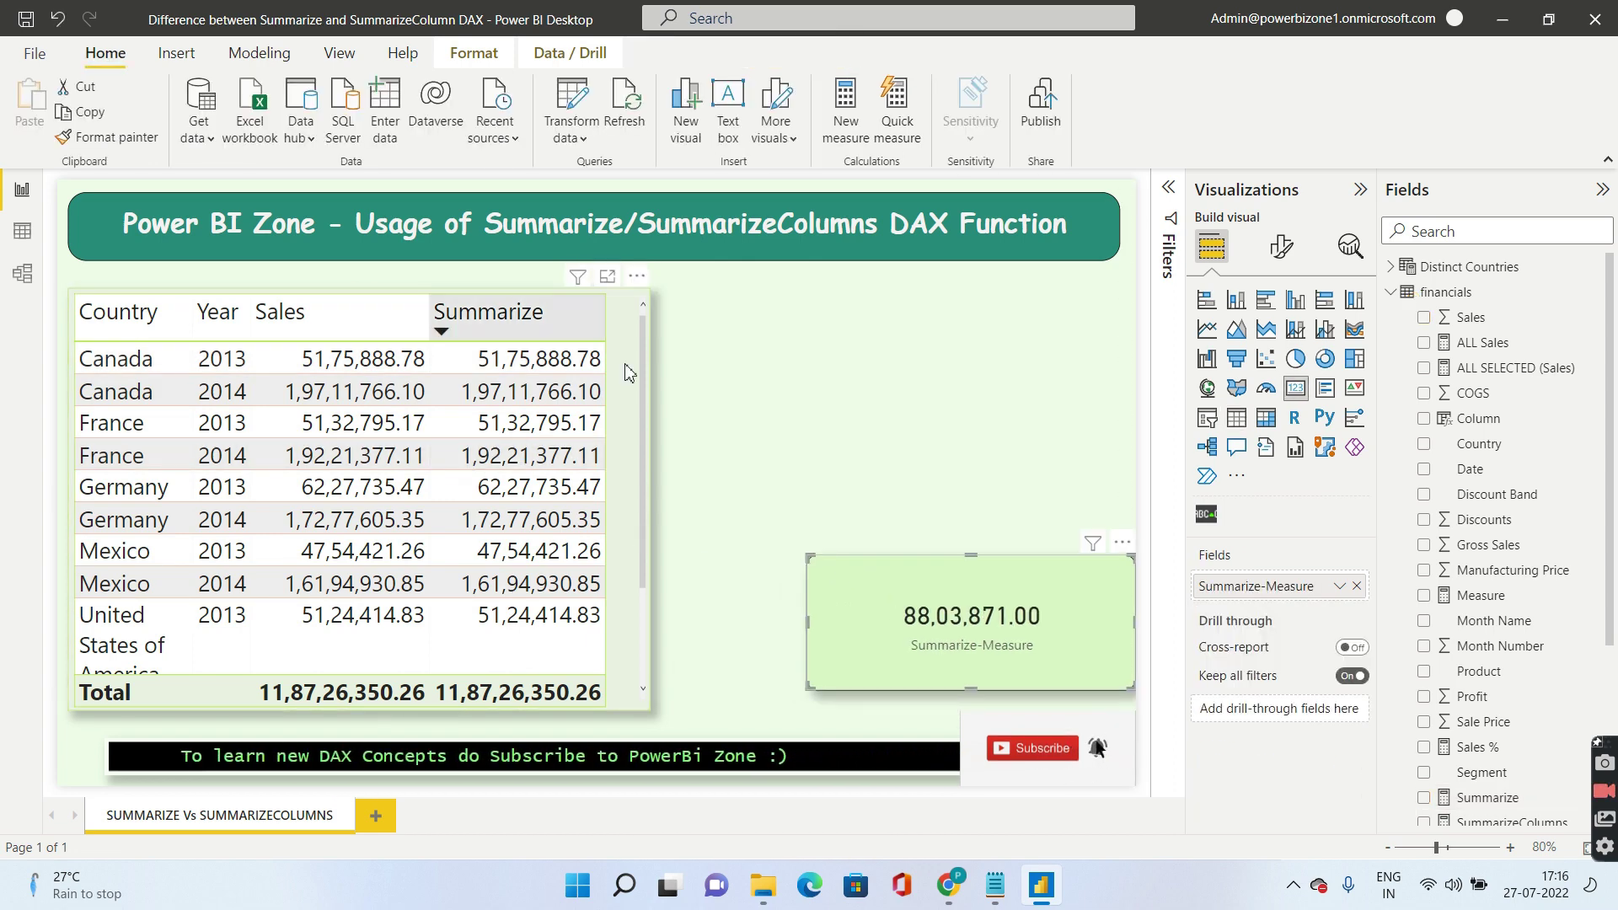
click(649, 435)
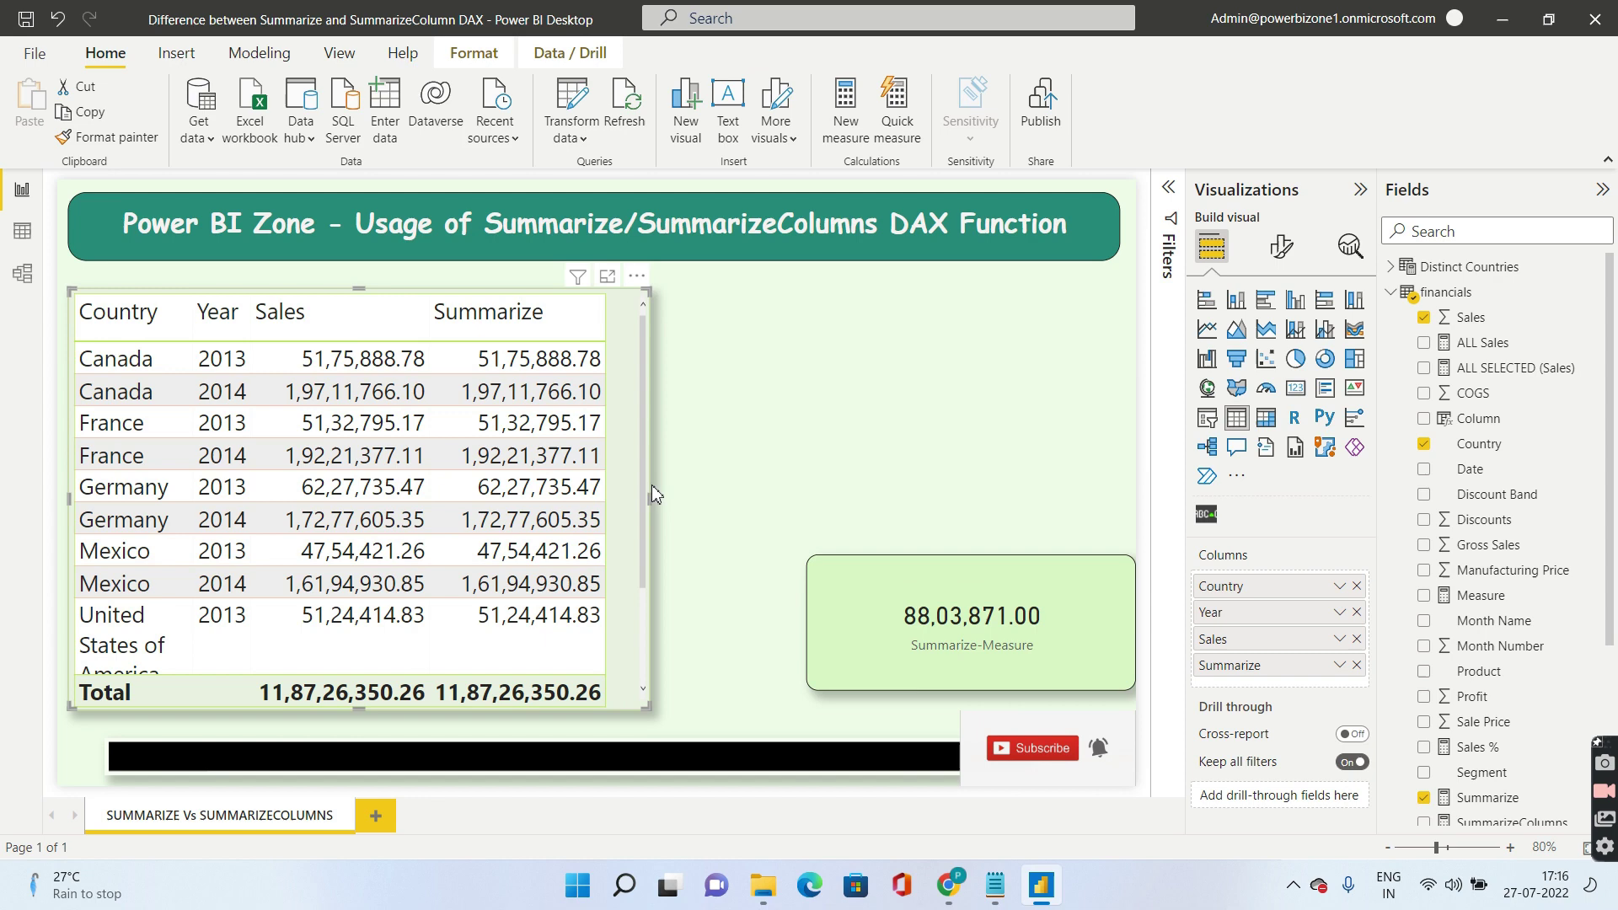
drag(653, 497, 774, 497)
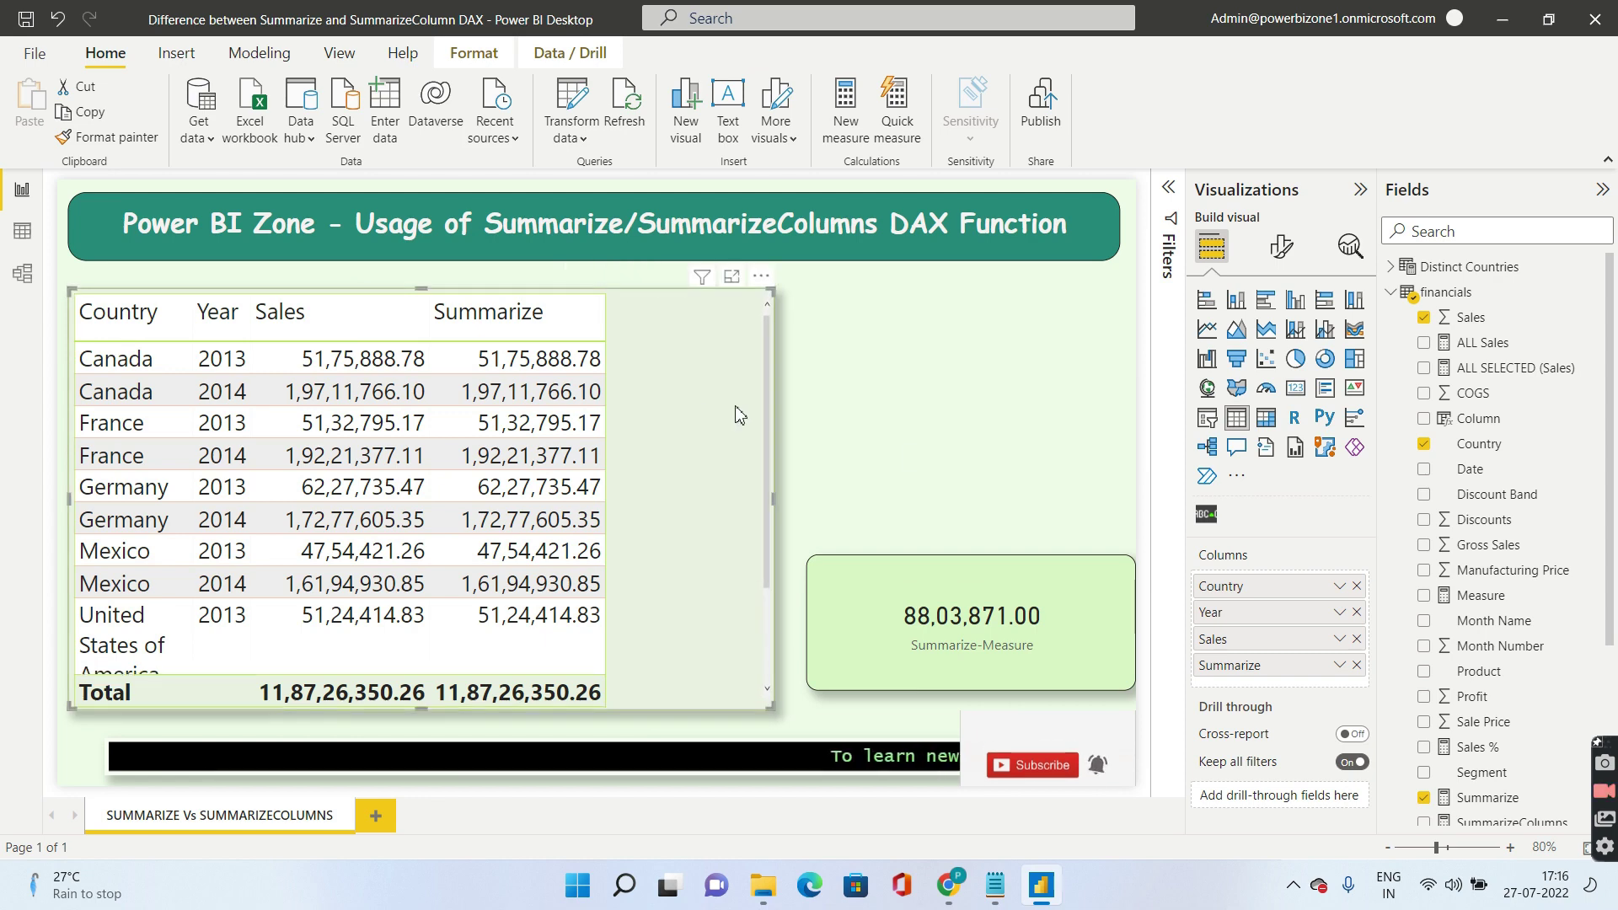
click(1470, 824)
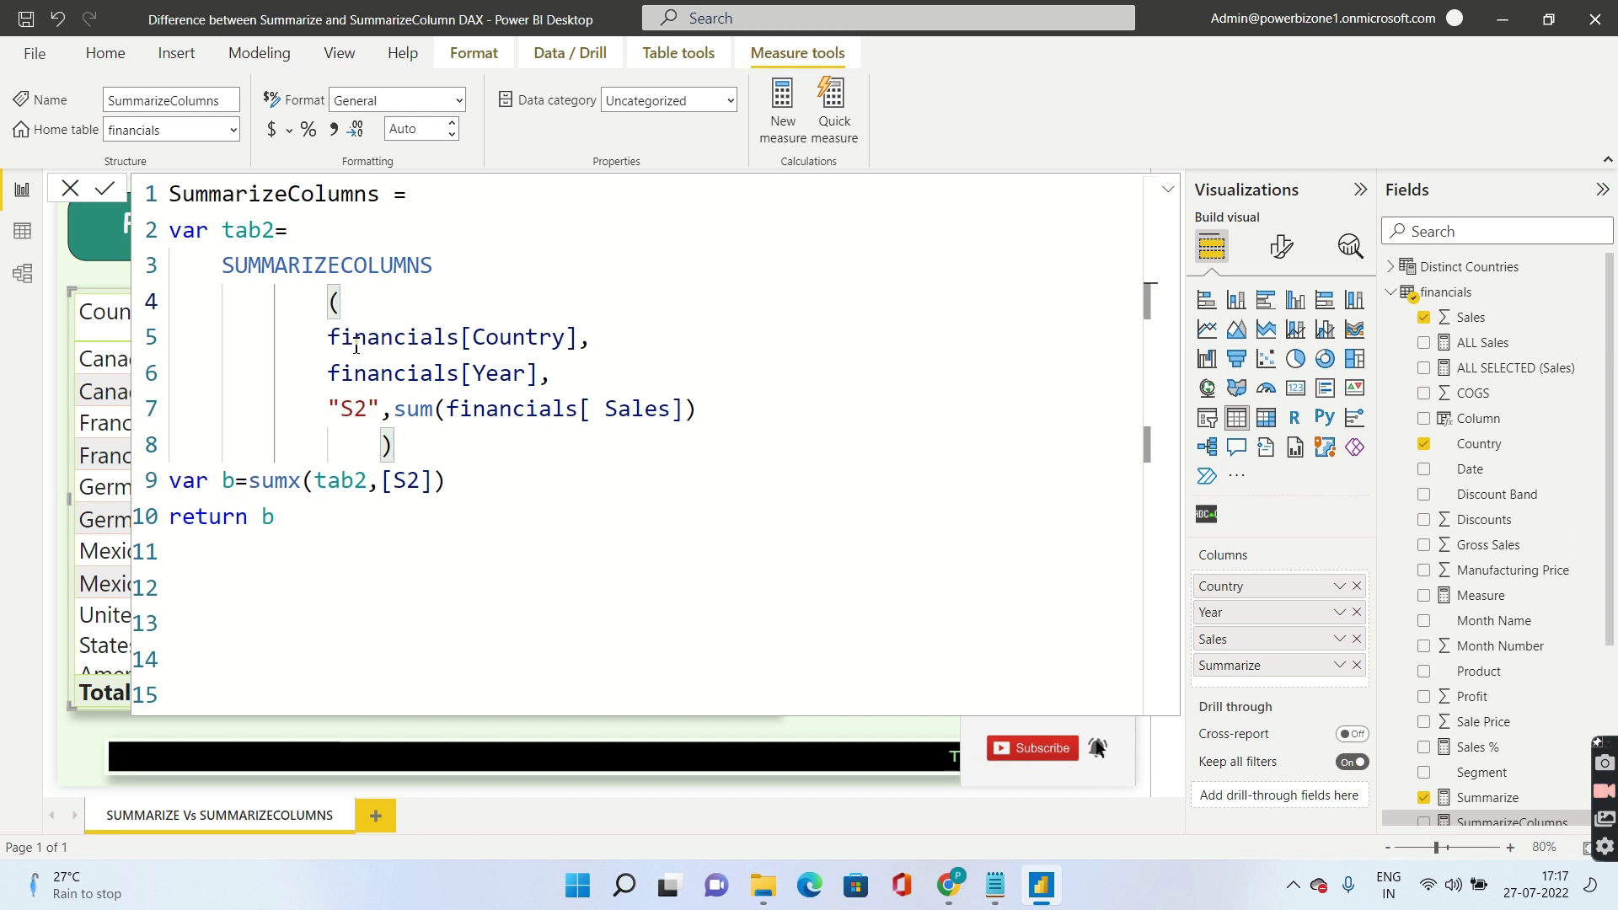
click(364, 410)
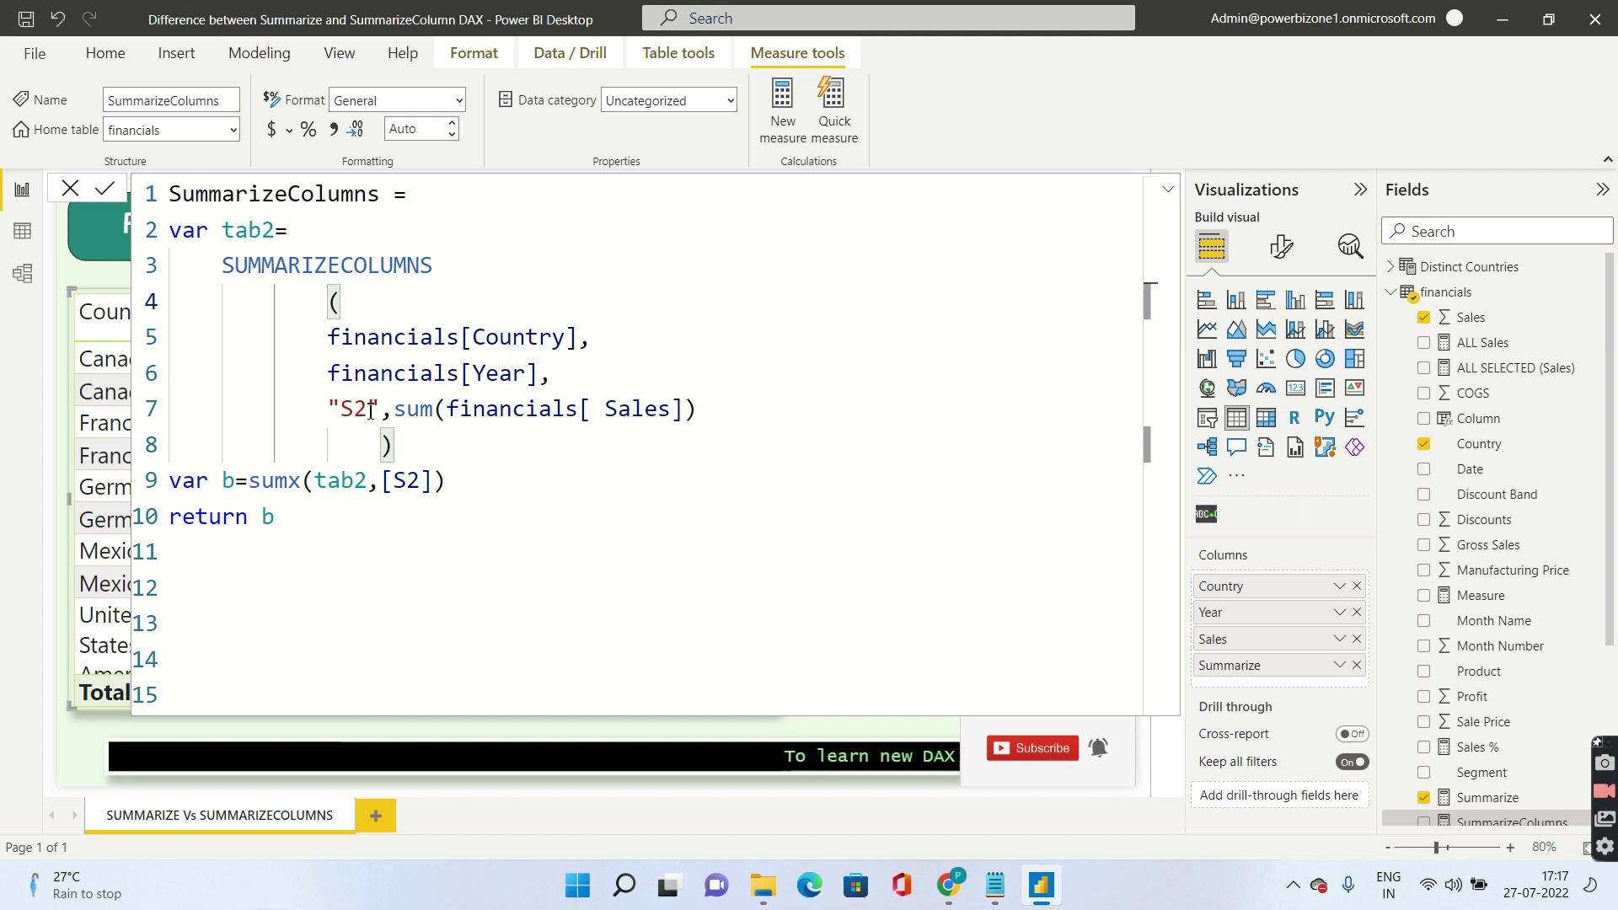
double_click(364, 411)
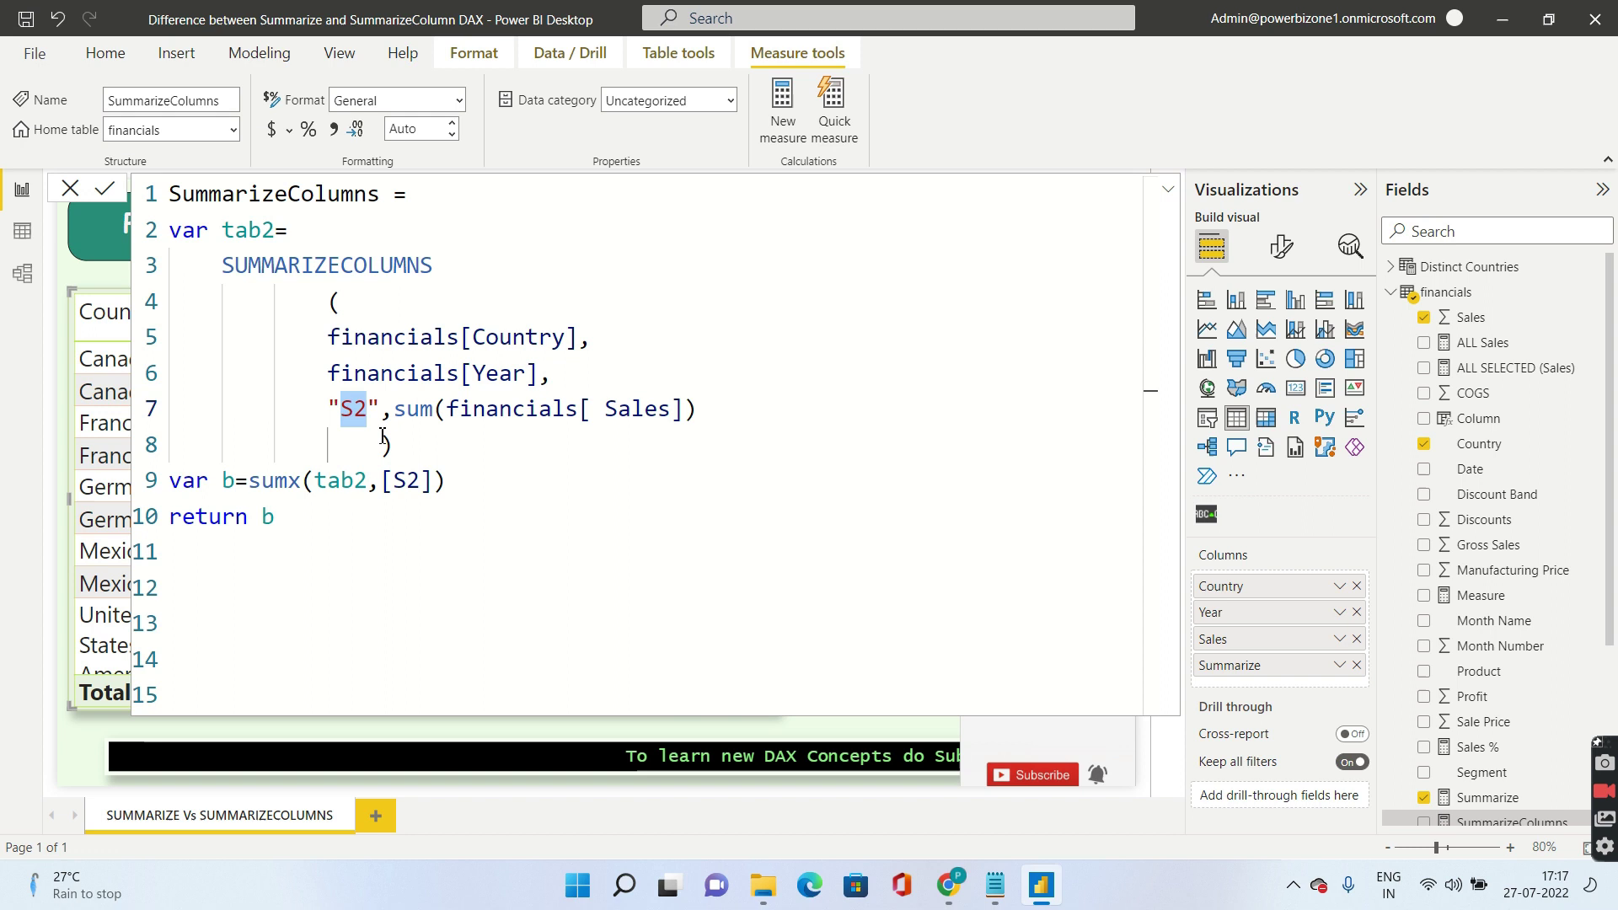
click(344, 305)
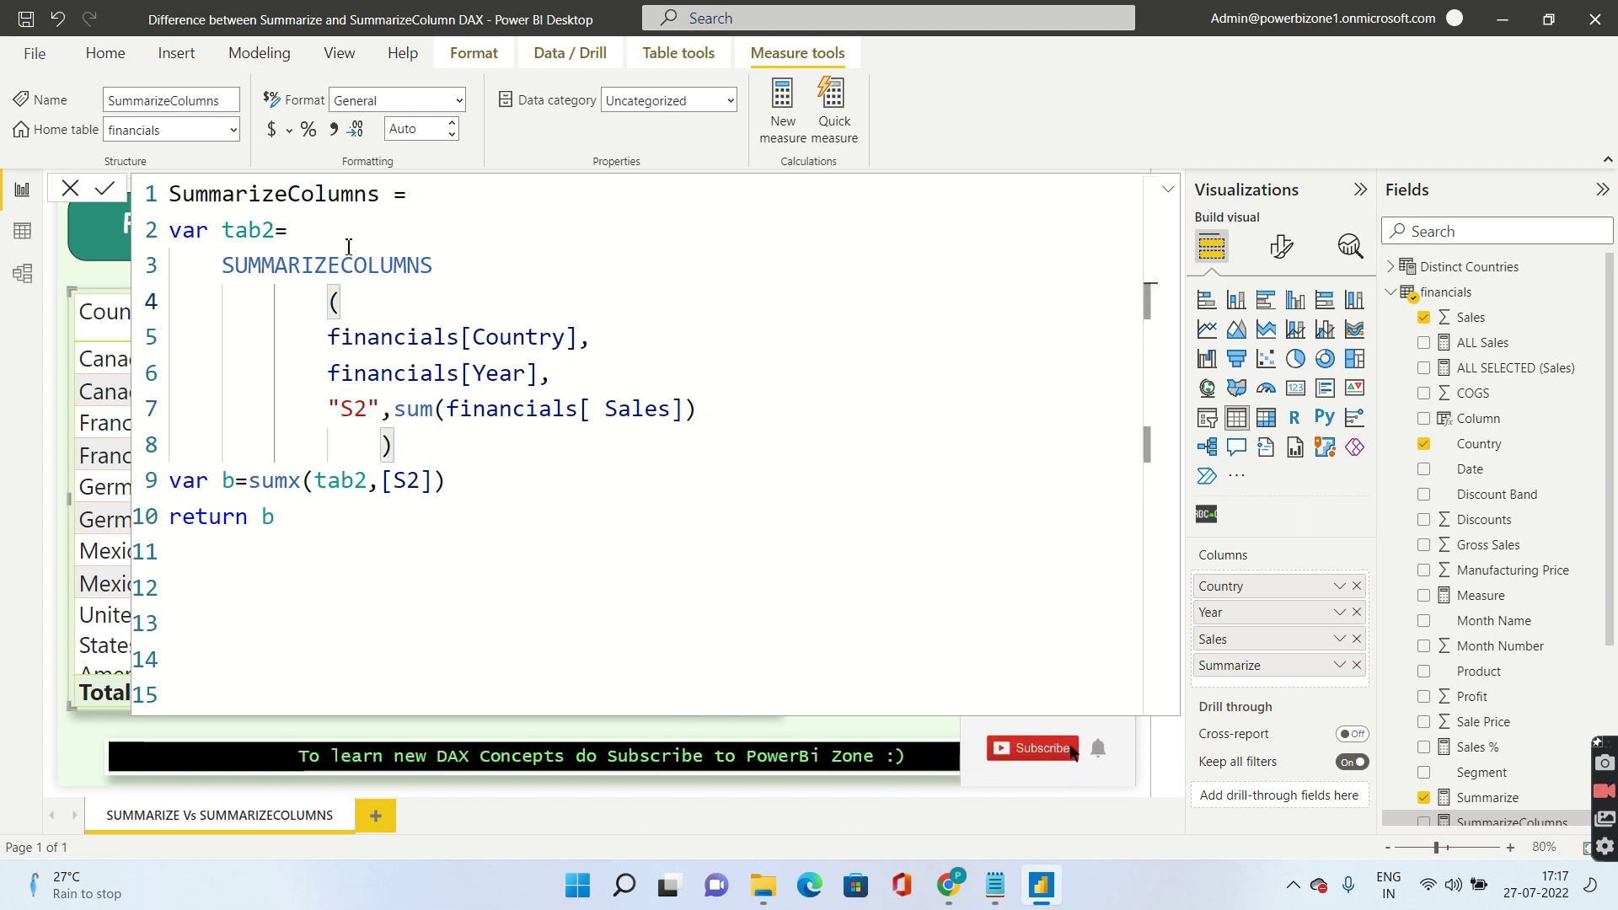
drag(273, 232, 222, 232)
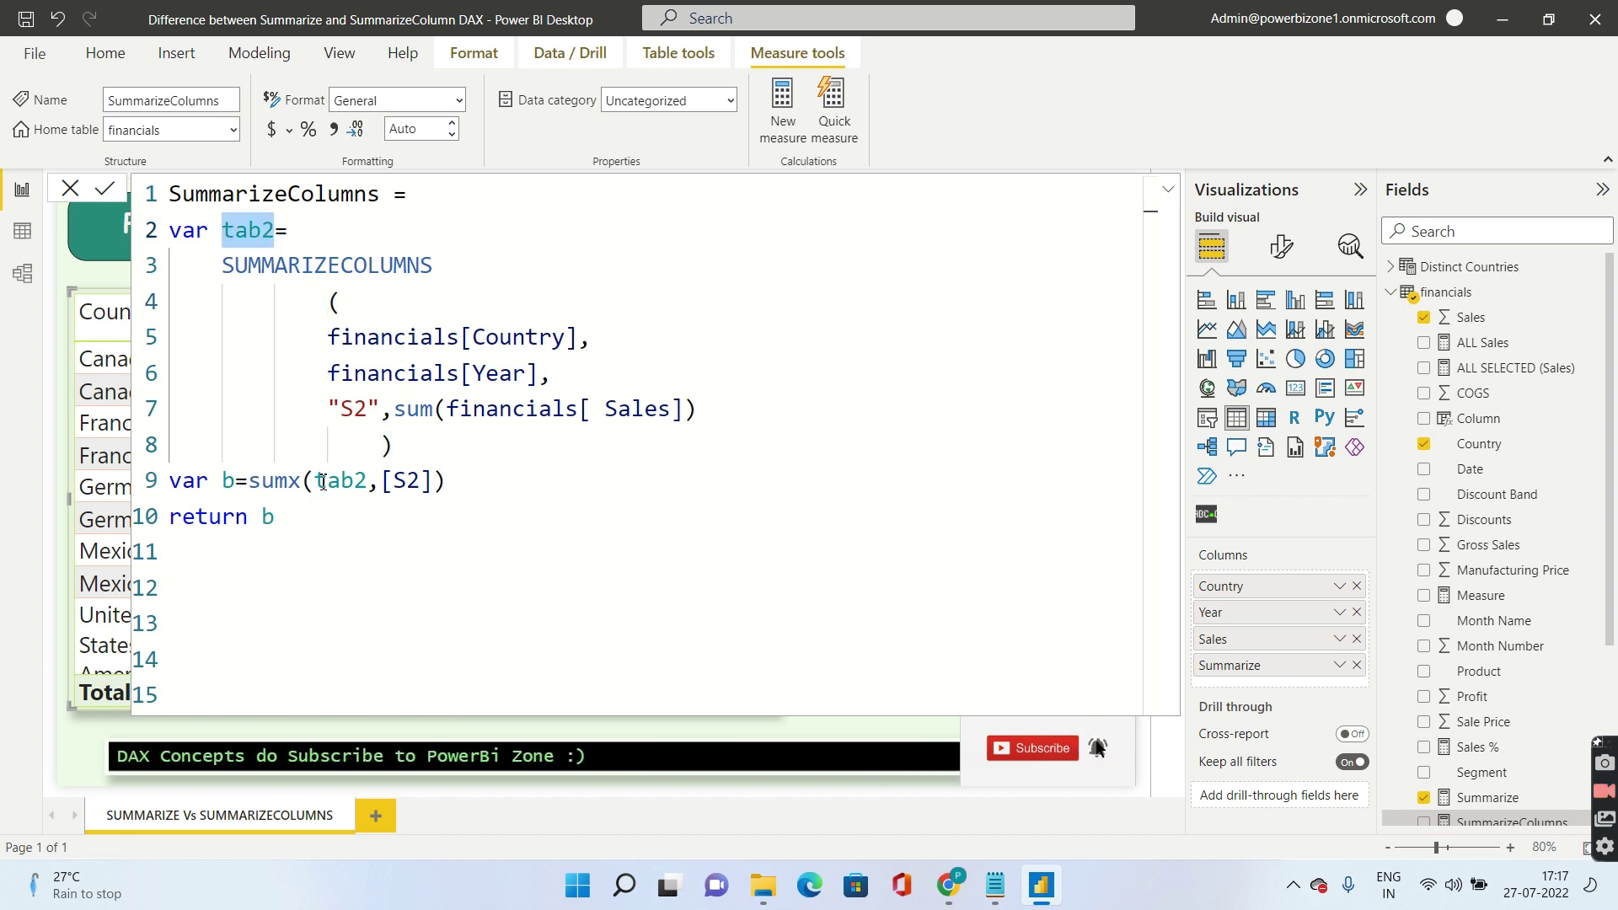
drag(315, 480, 364, 478)
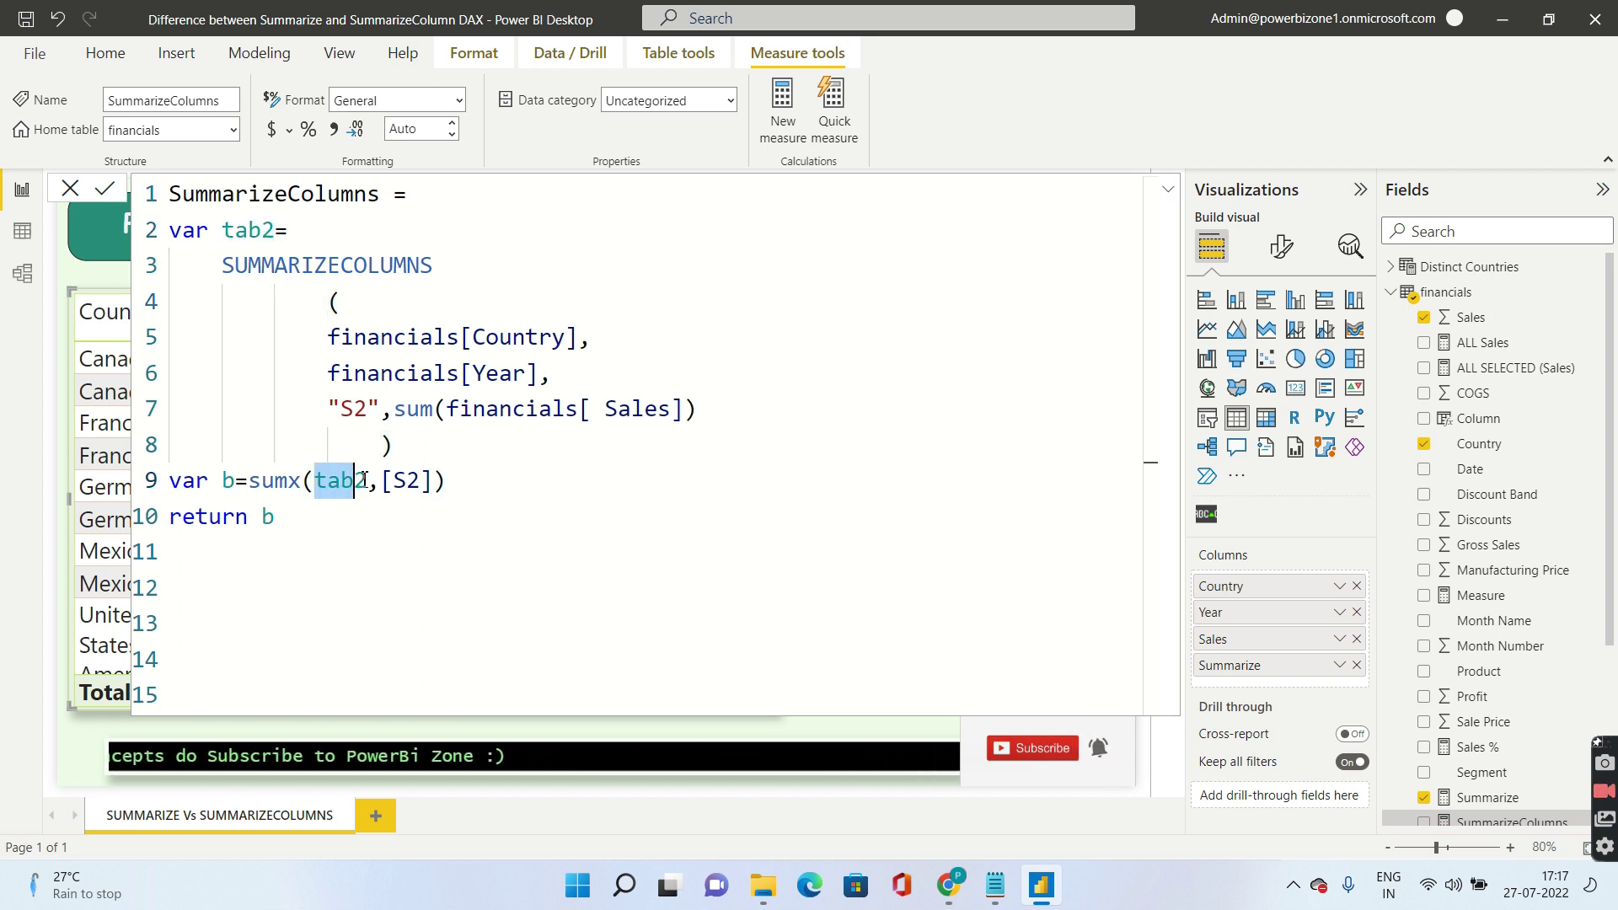
click(351, 409)
double_click(354, 411)
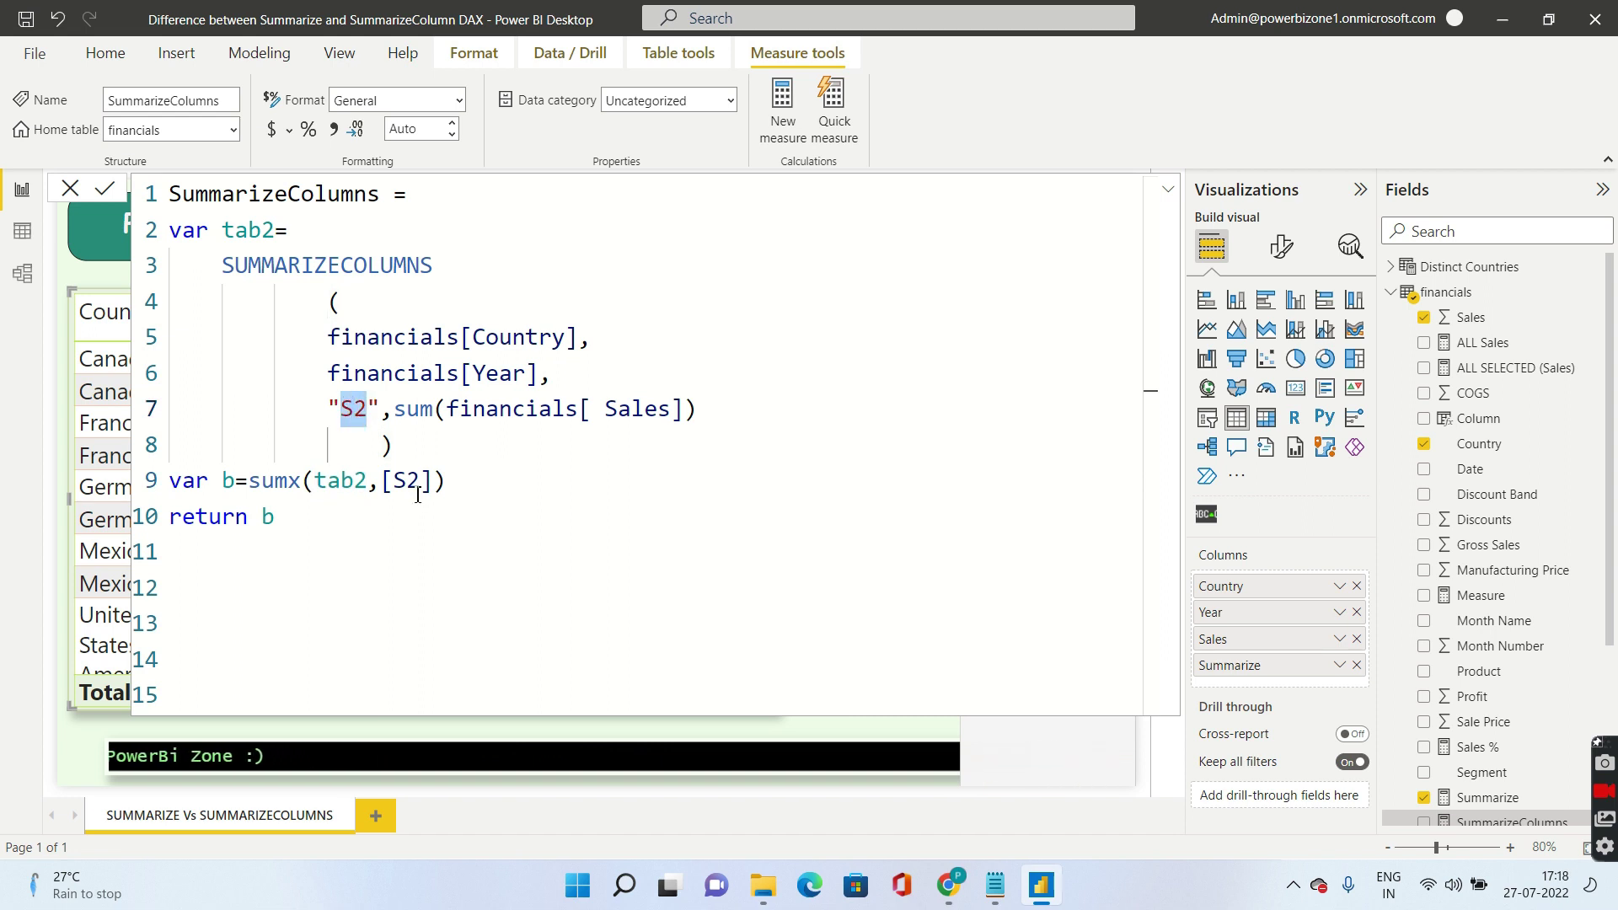
click(291, 517)
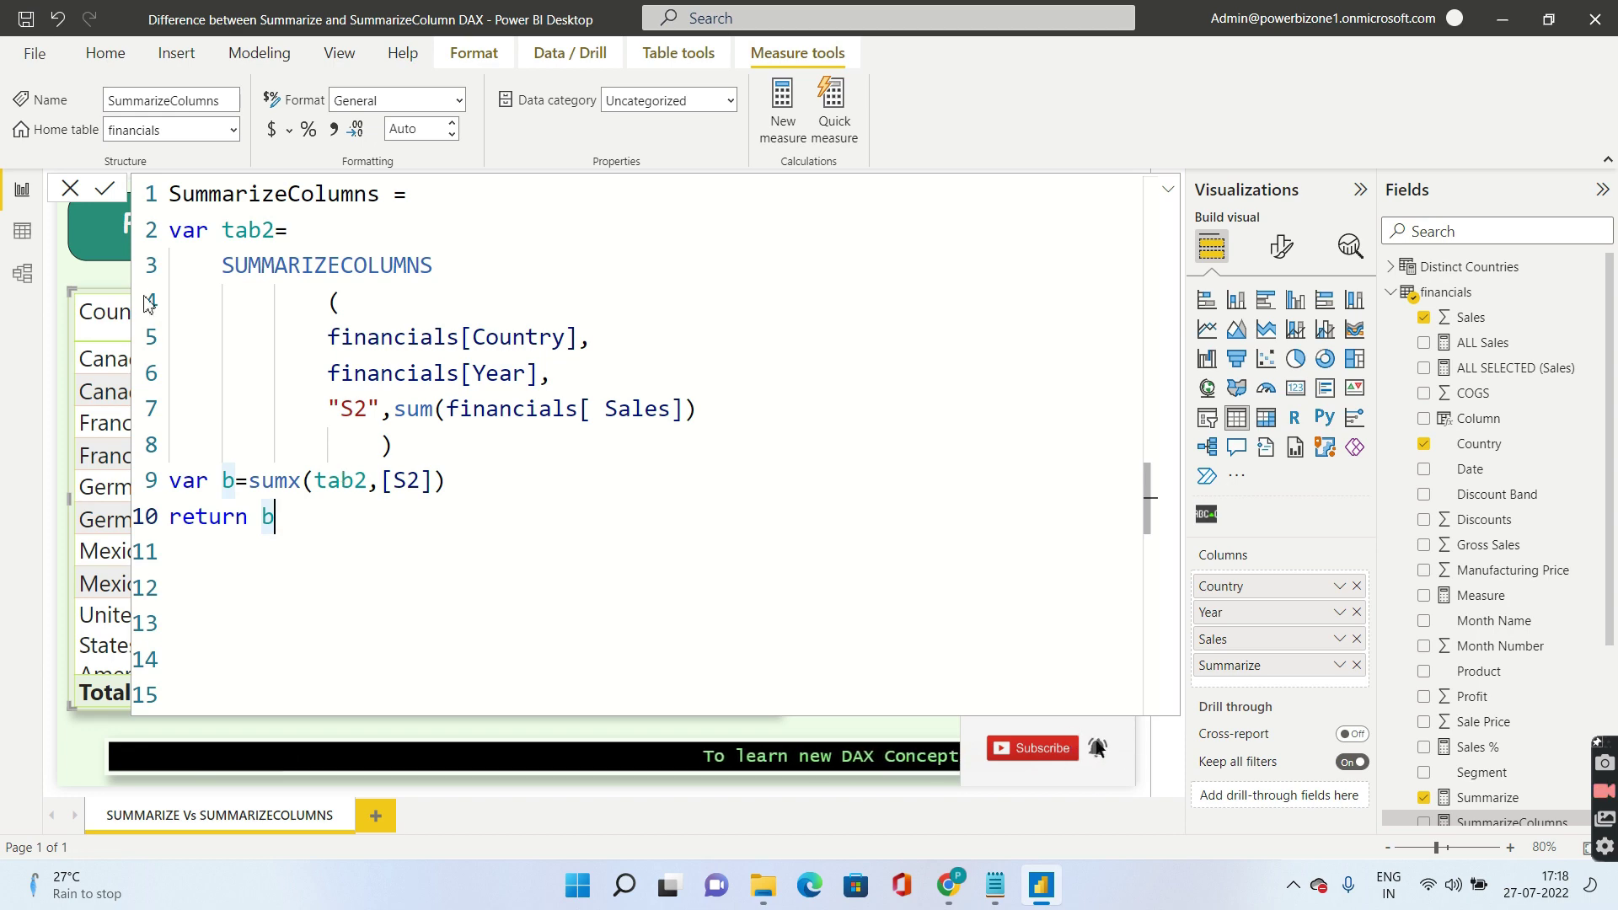
Discard the formula edit, add SummarizeColumns to the table visual, and view its error details
click(69, 192)
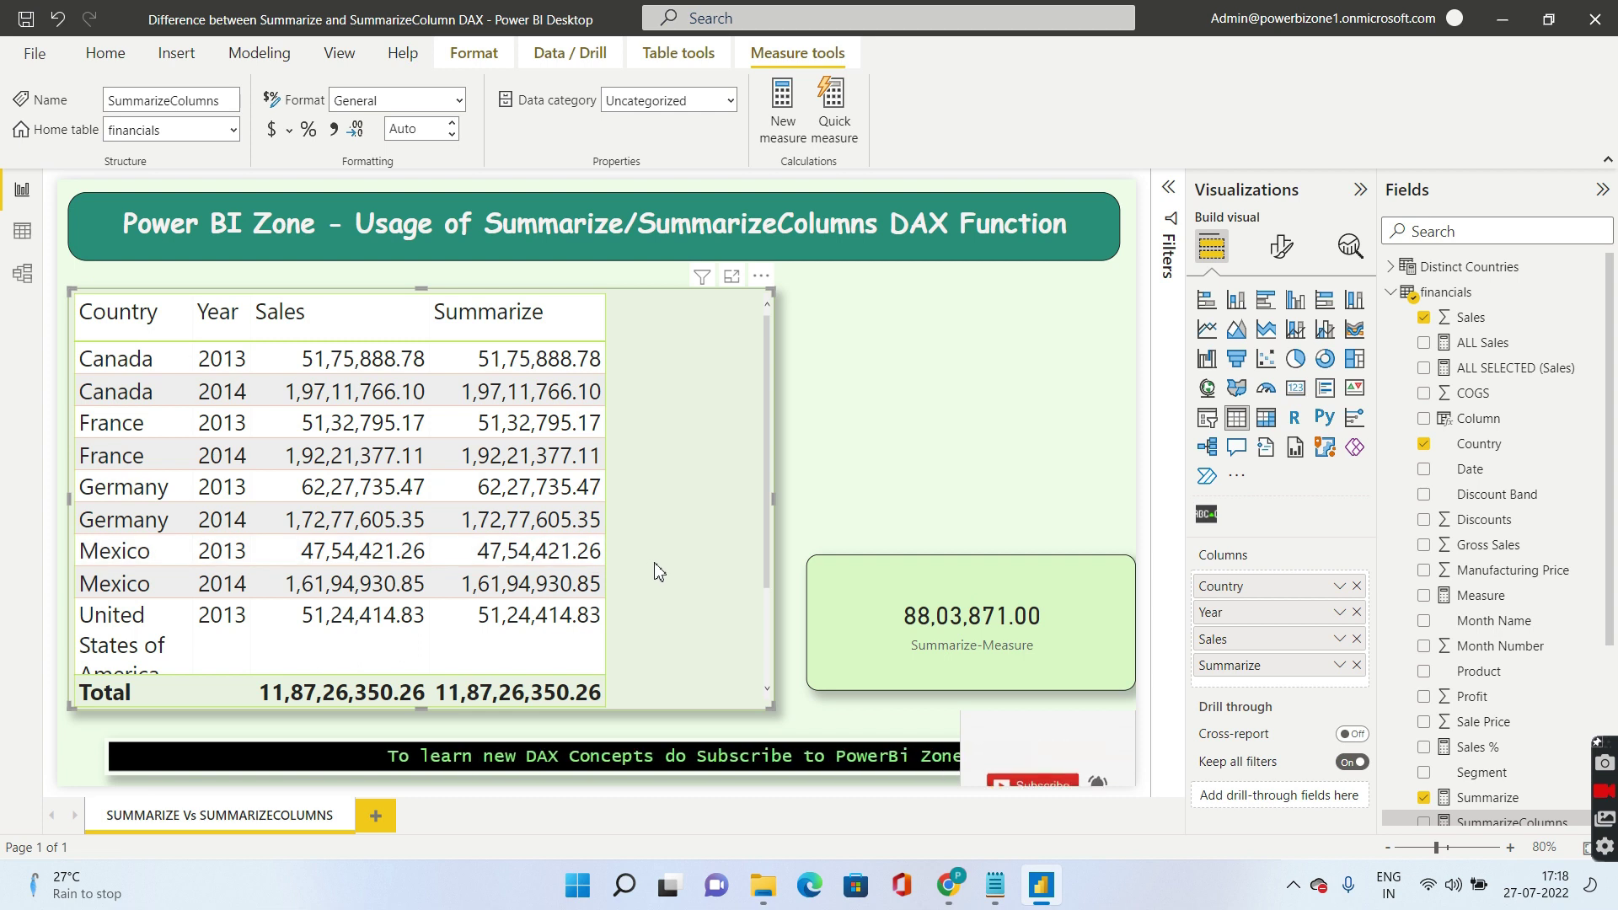
click(1424, 823)
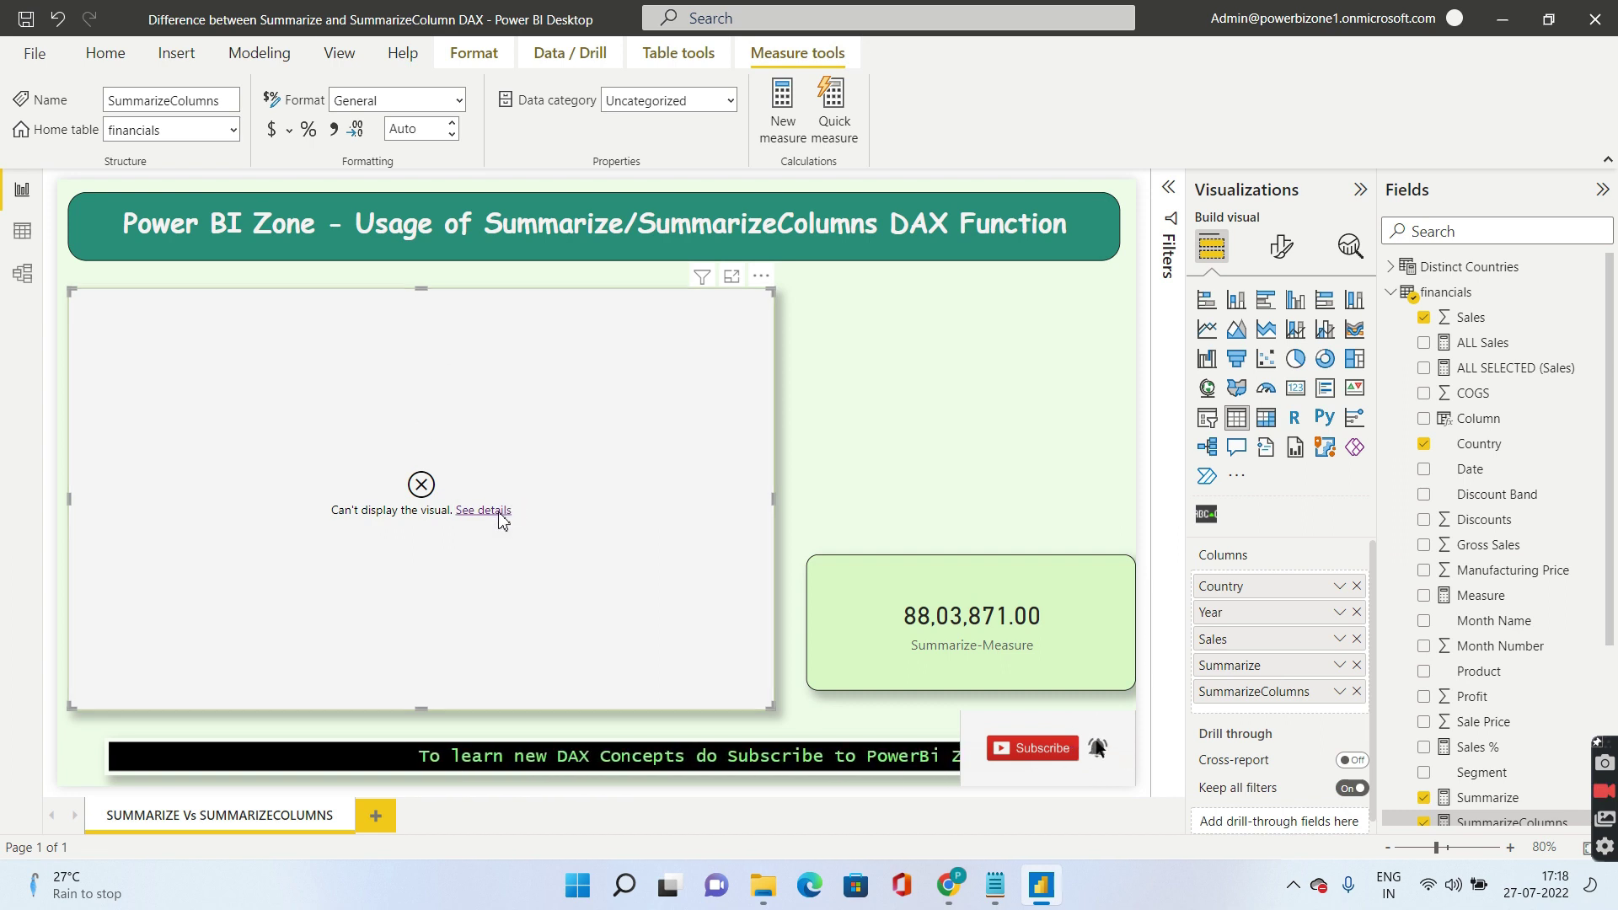
click(483, 510)
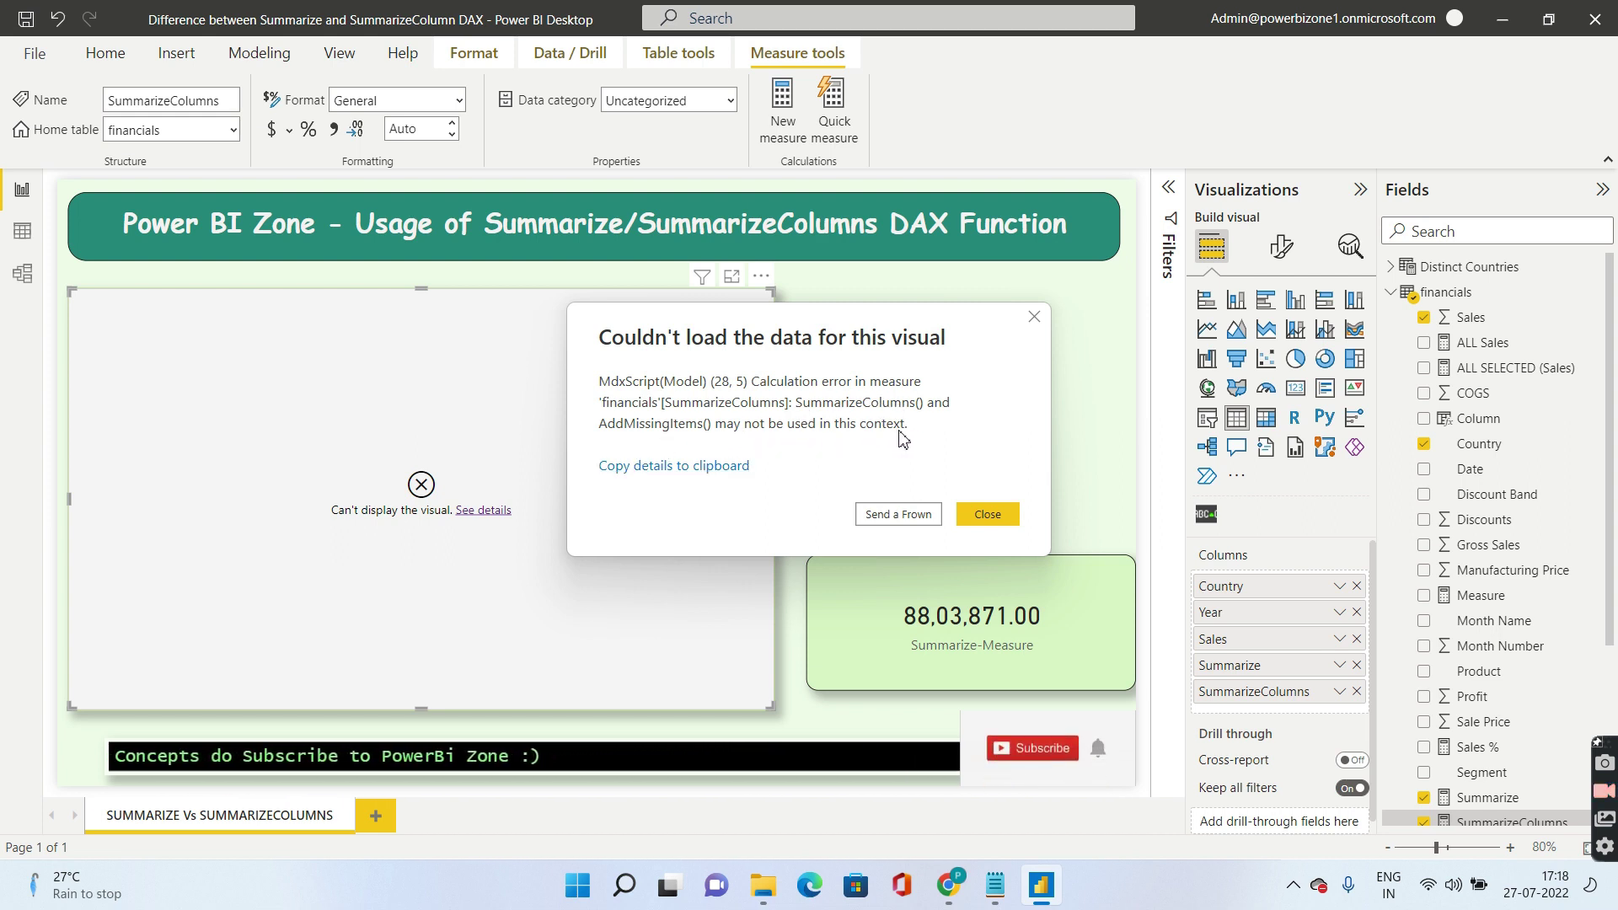
Close the error details, remove SummarizeColumns from the table, and bring up the Notepad notes
click(1033, 318)
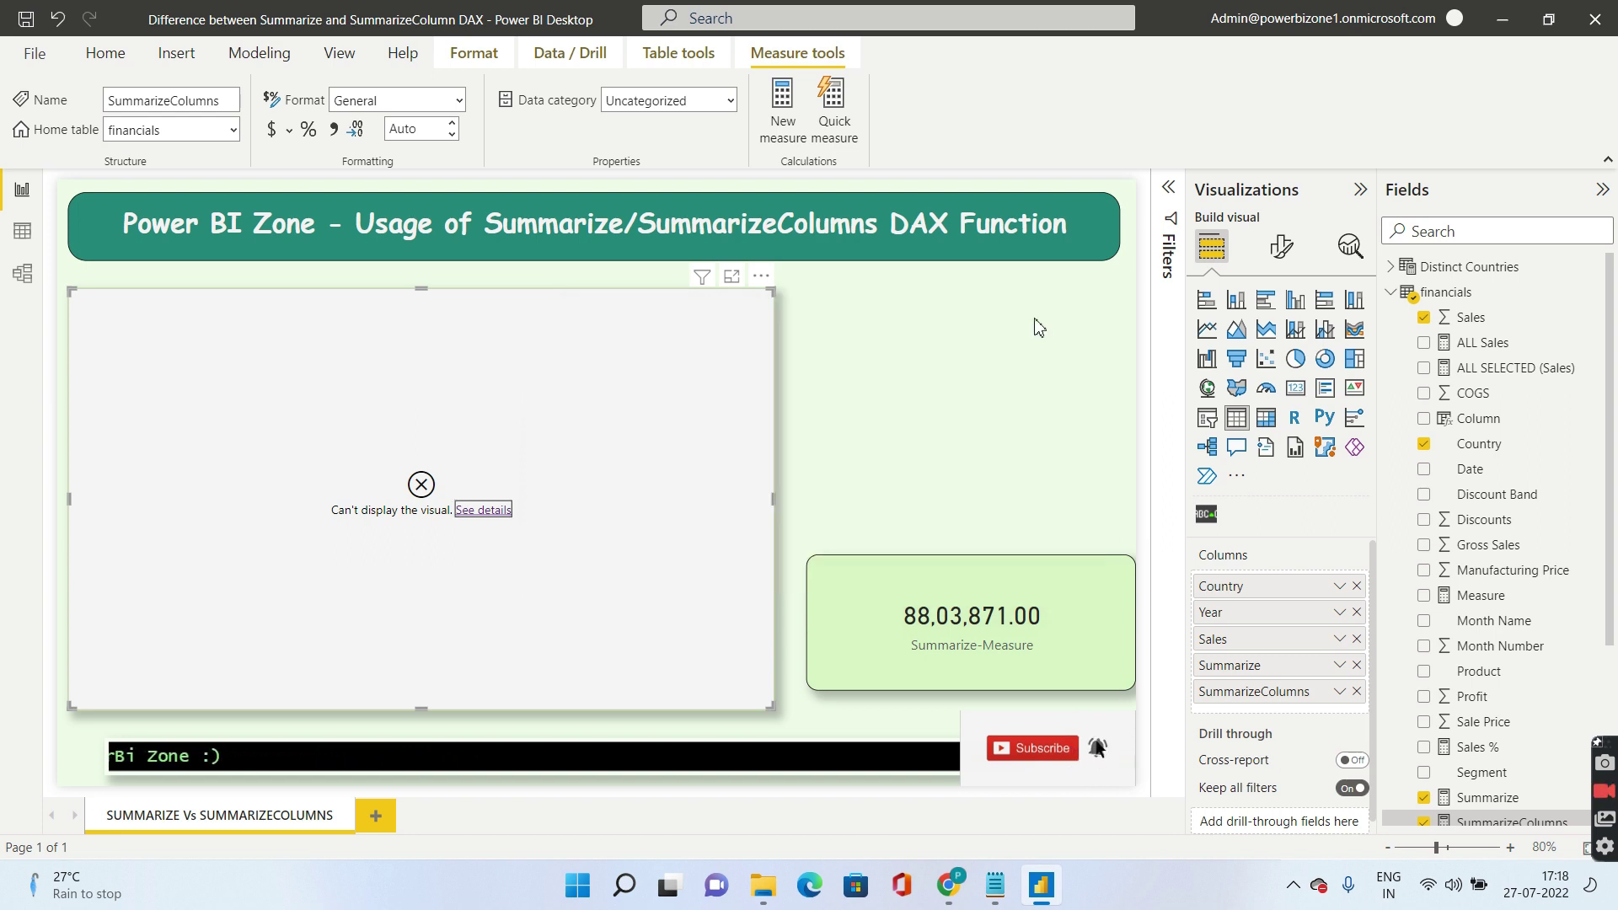
click(1357, 690)
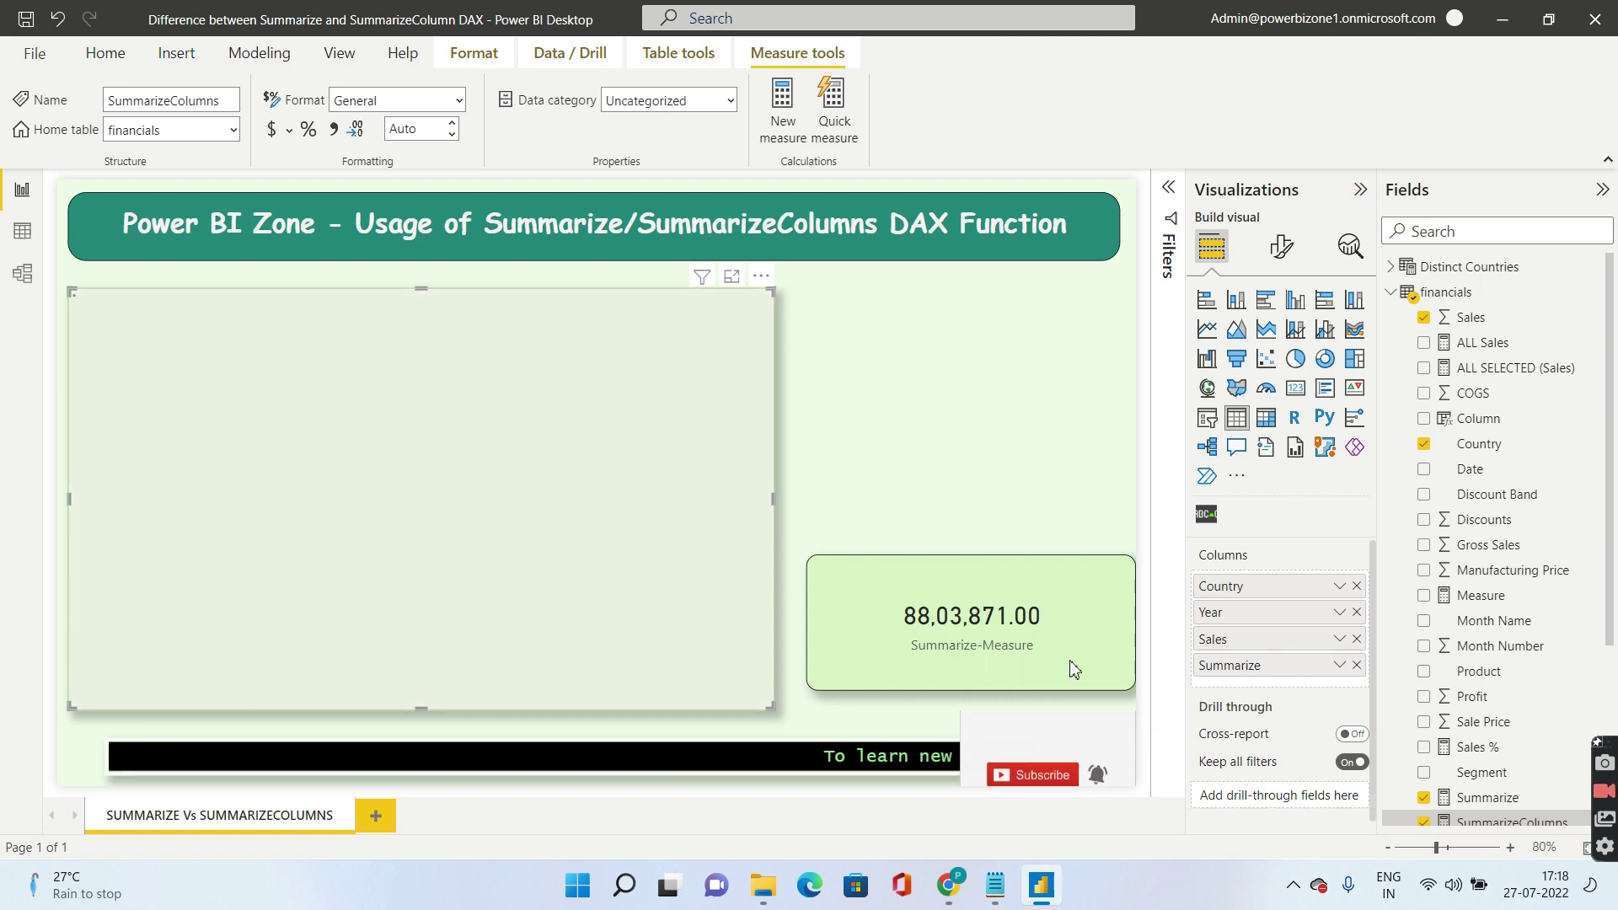
click(995, 885)
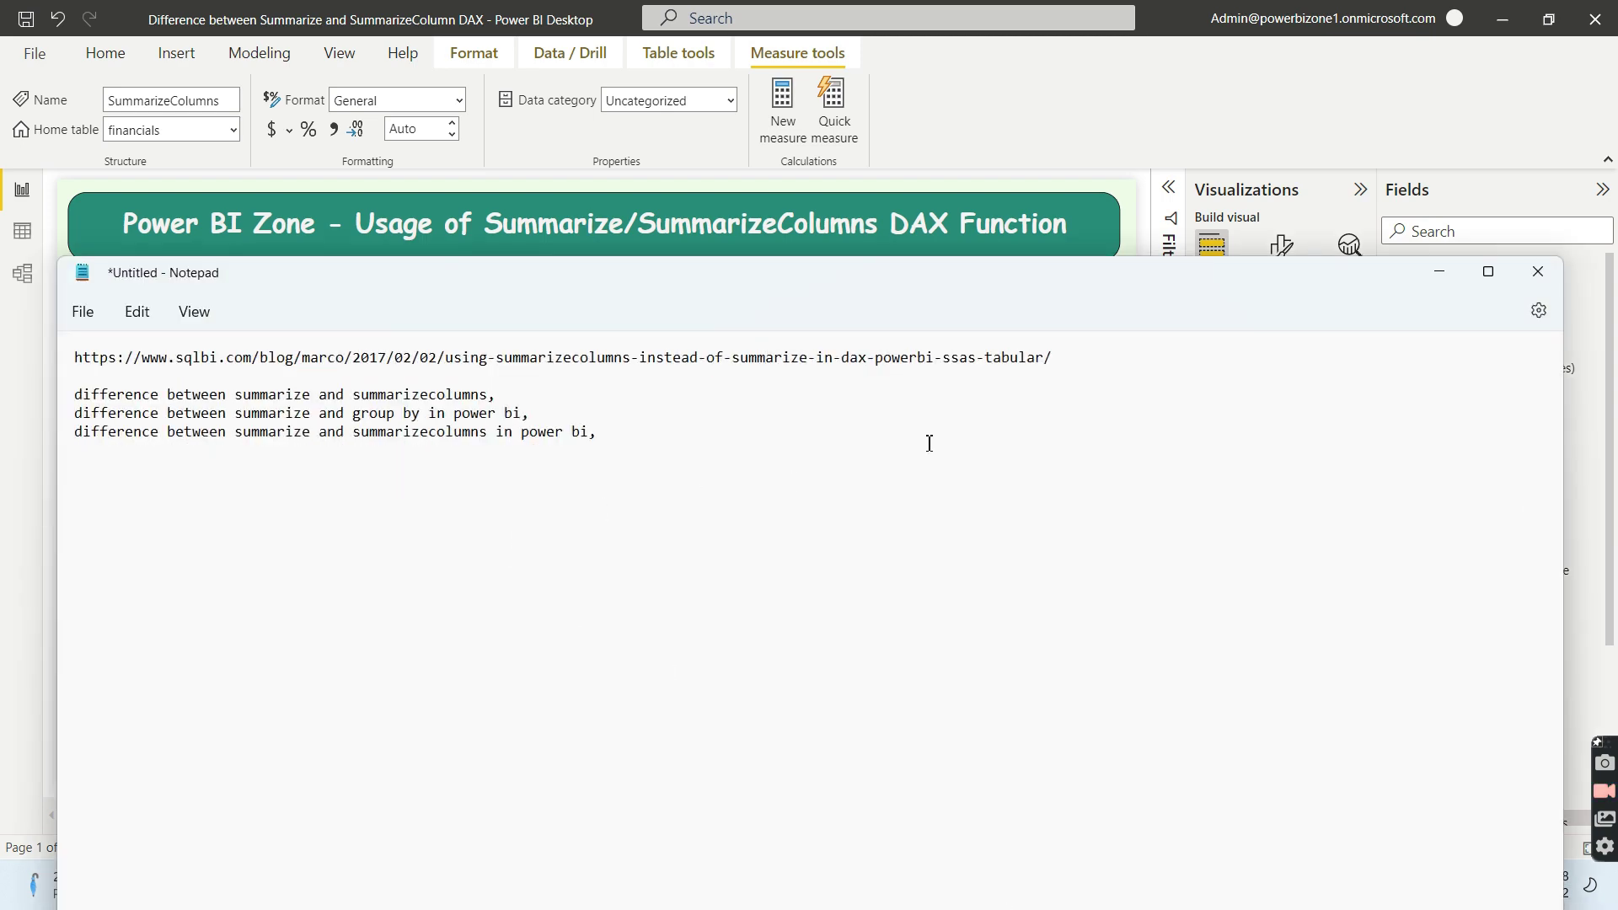
Select the sqlbi article URL in the notes, then minimize Notepad to reveal the report
drag(1054, 367, 98, 349)
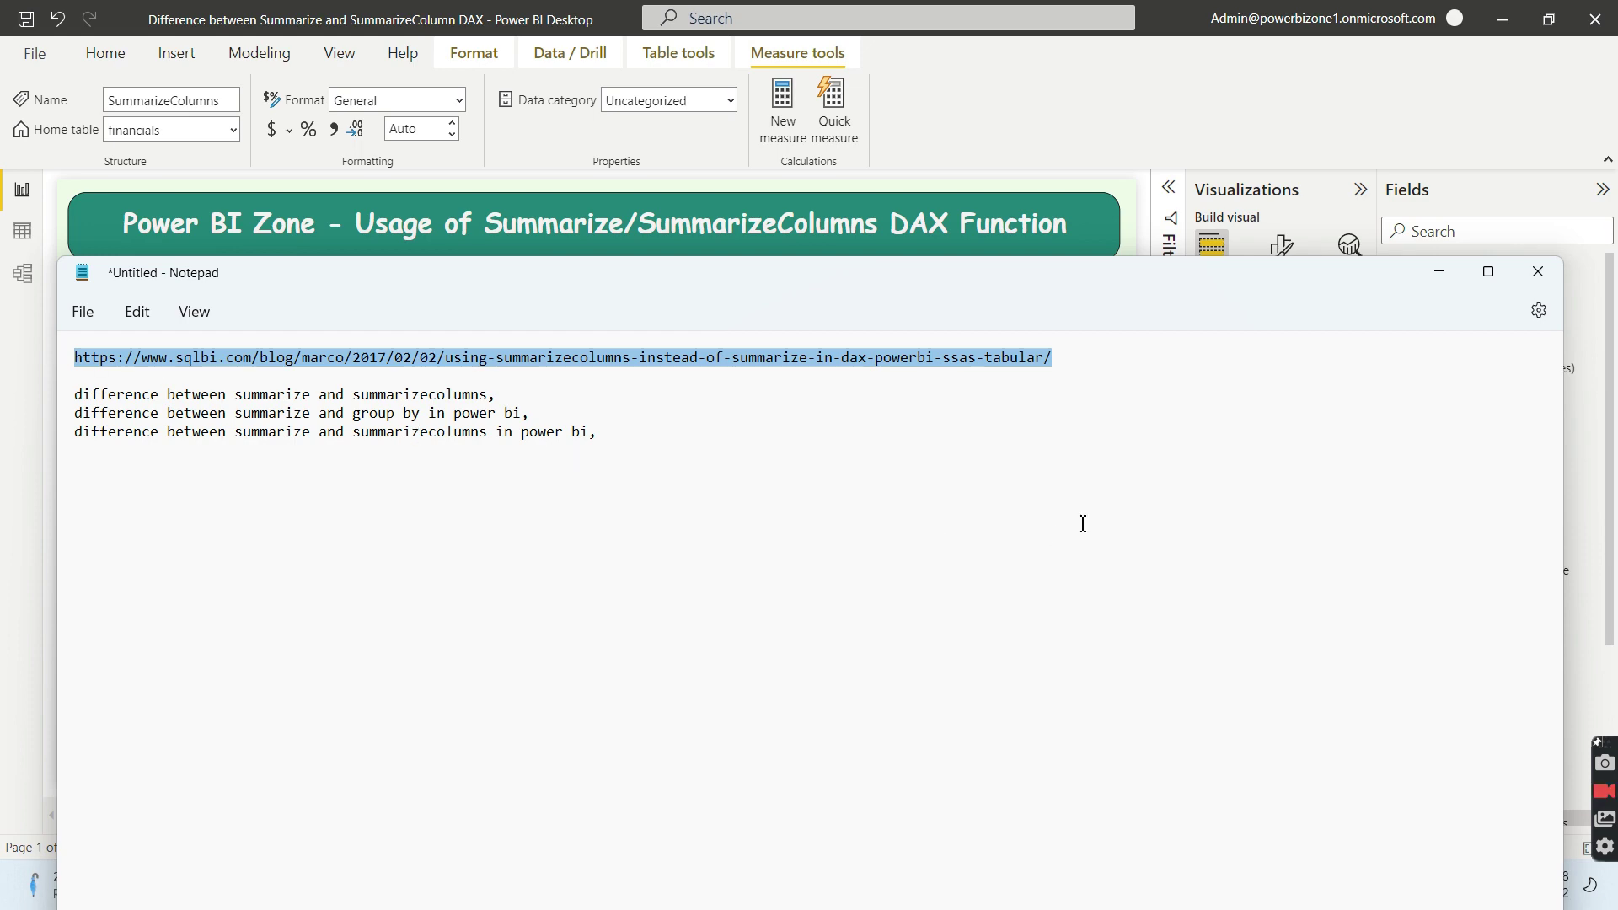
click(1439, 272)
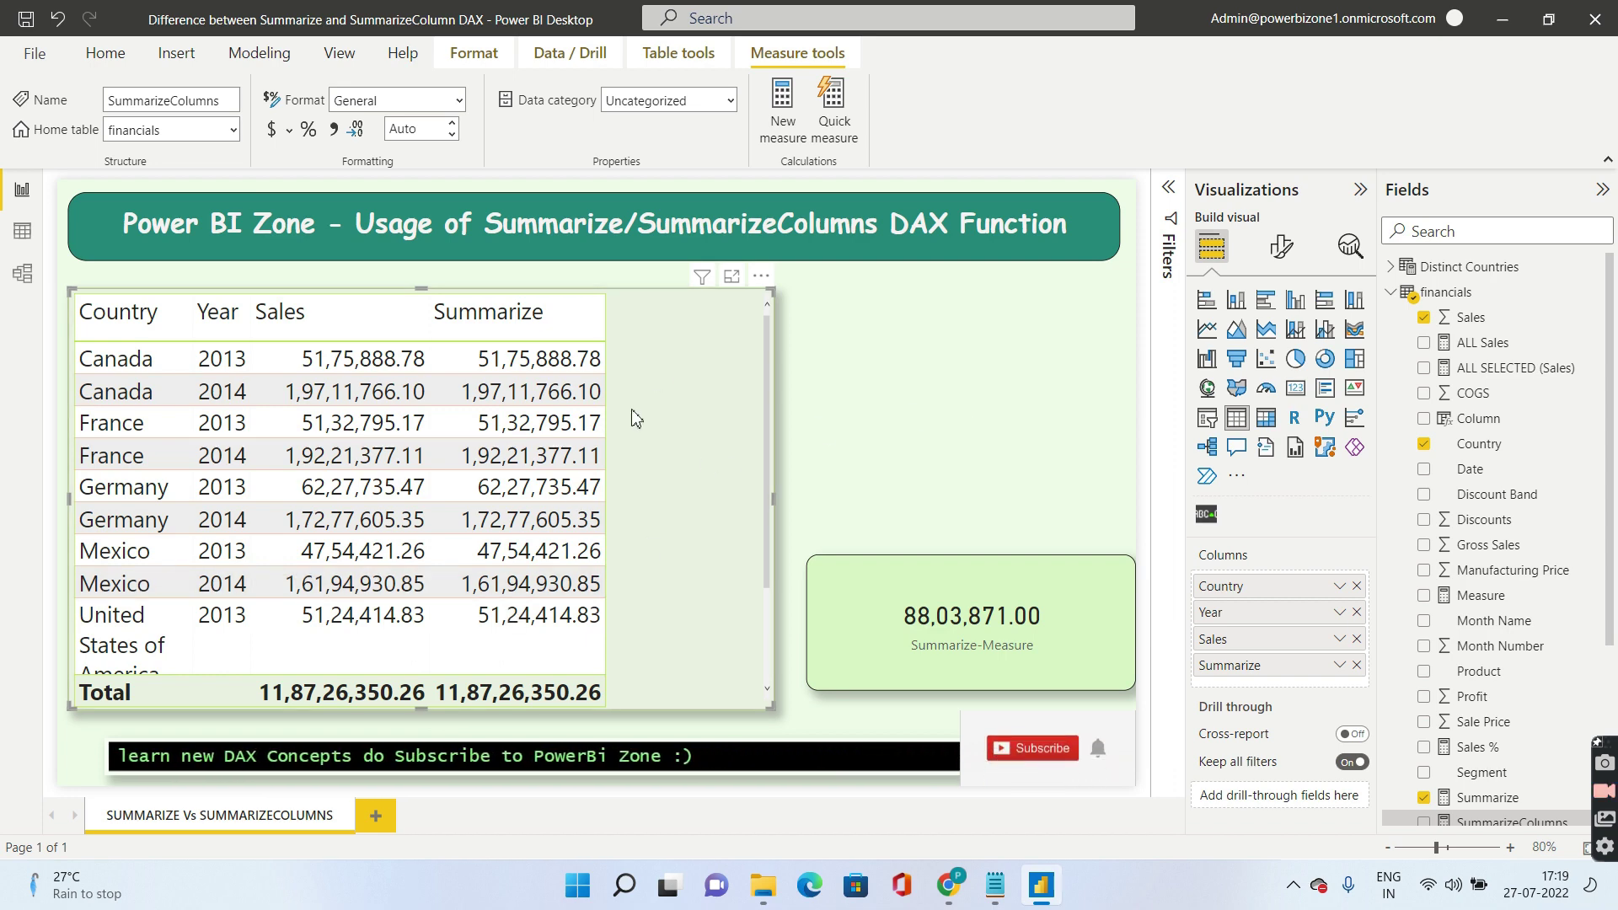
Replace Summarize-Measure on the card with the SummarizeColumns measure, showing 11,87,26,350.26
click(857, 587)
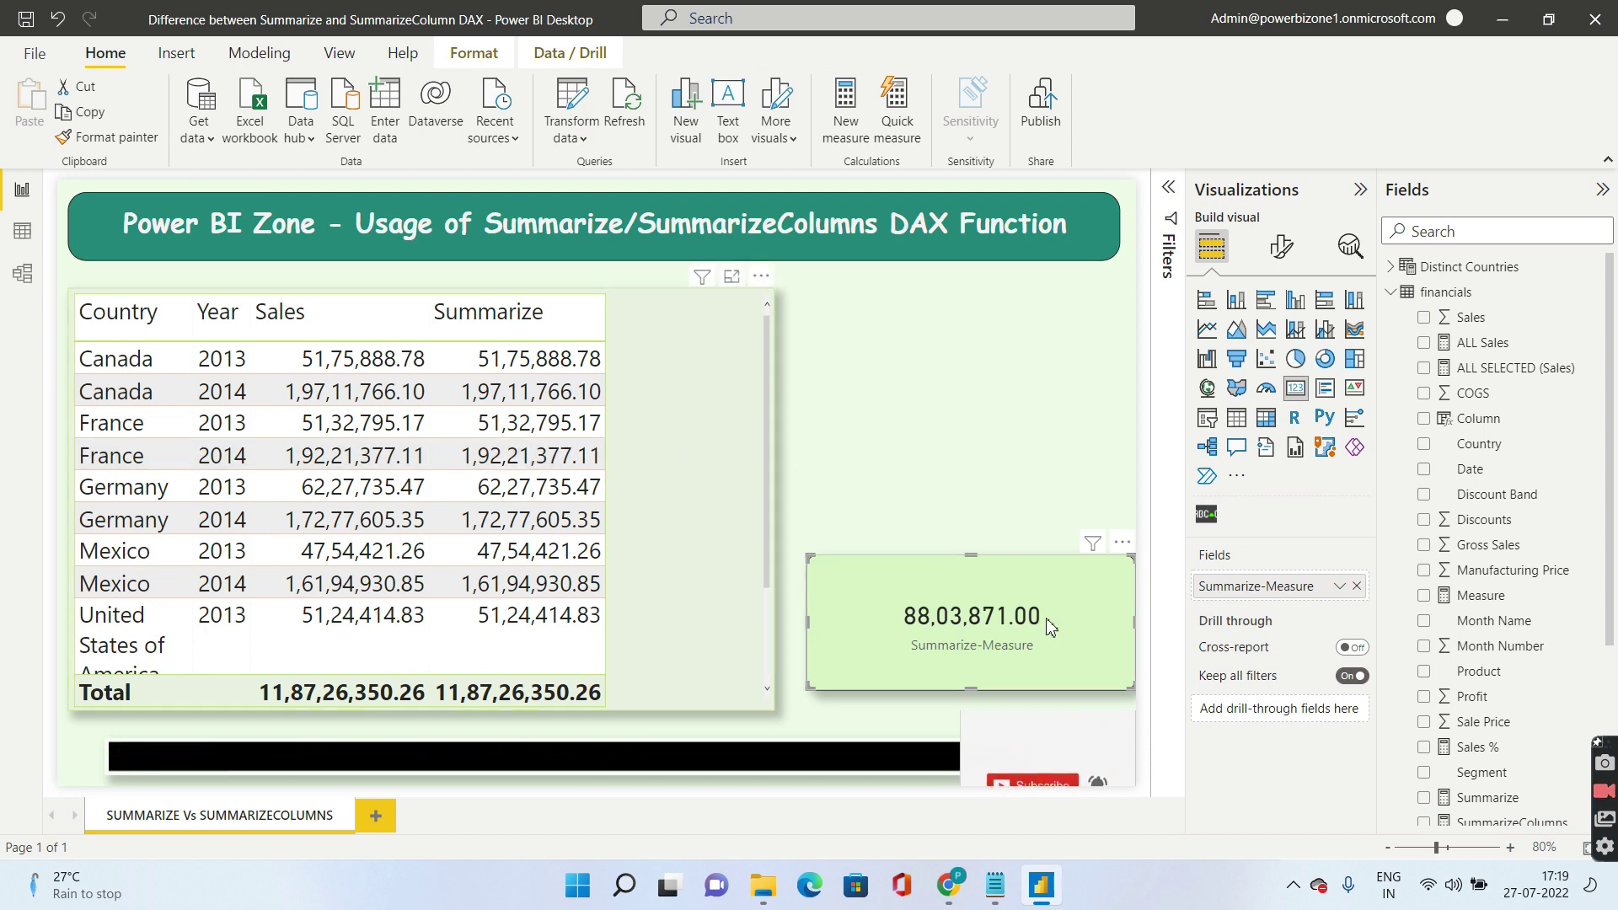
click(1357, 587)
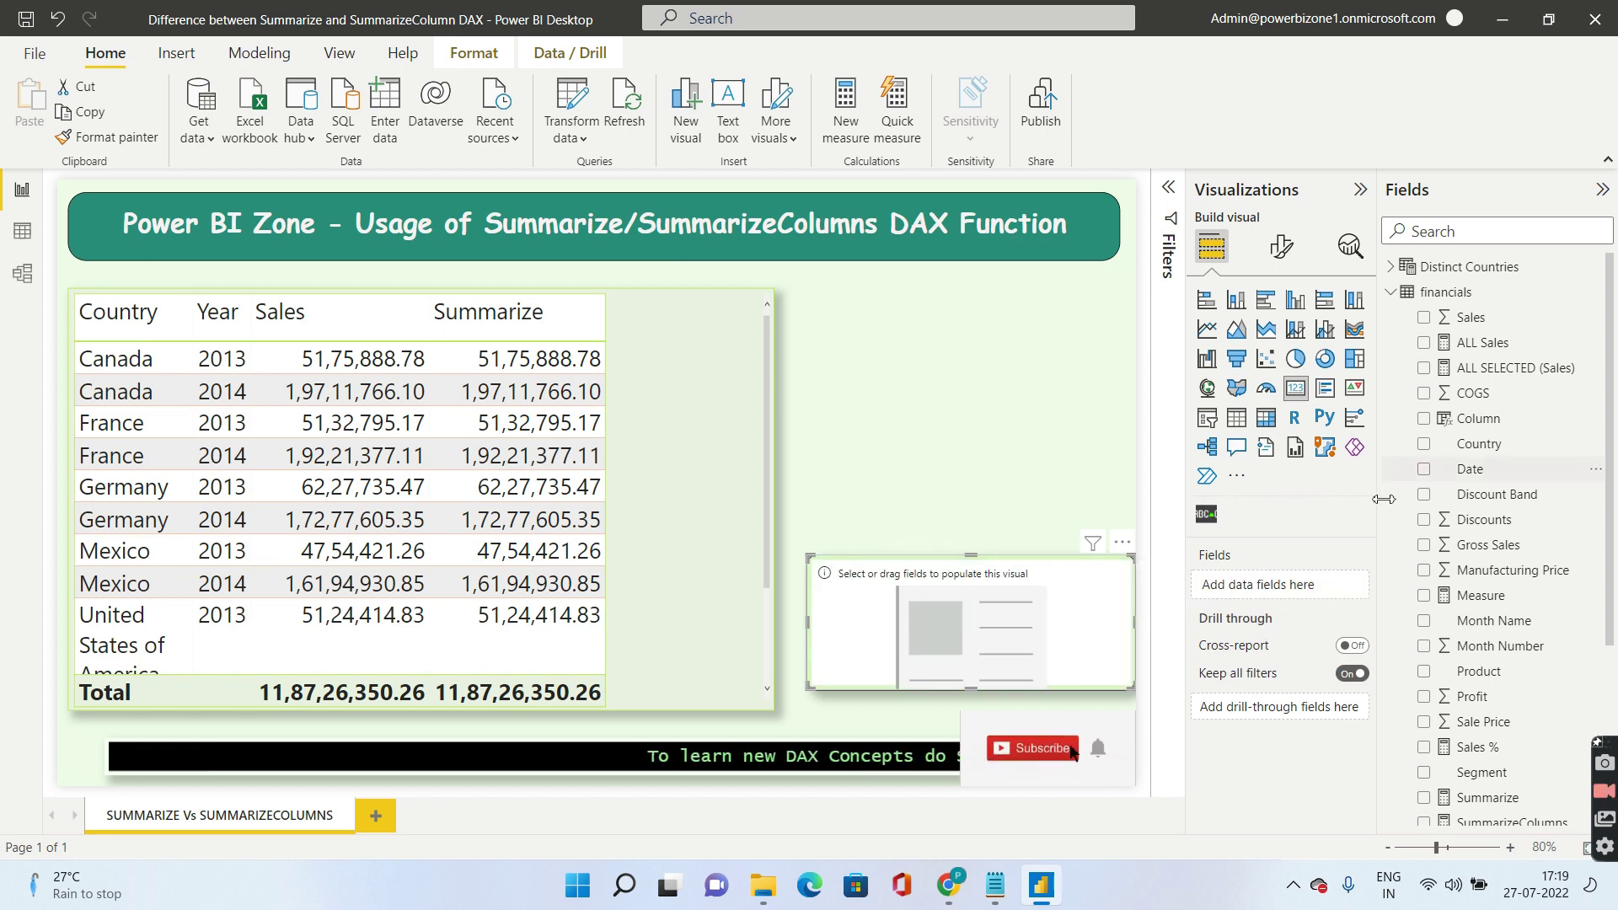
scroll(1480, 498, down, 1)
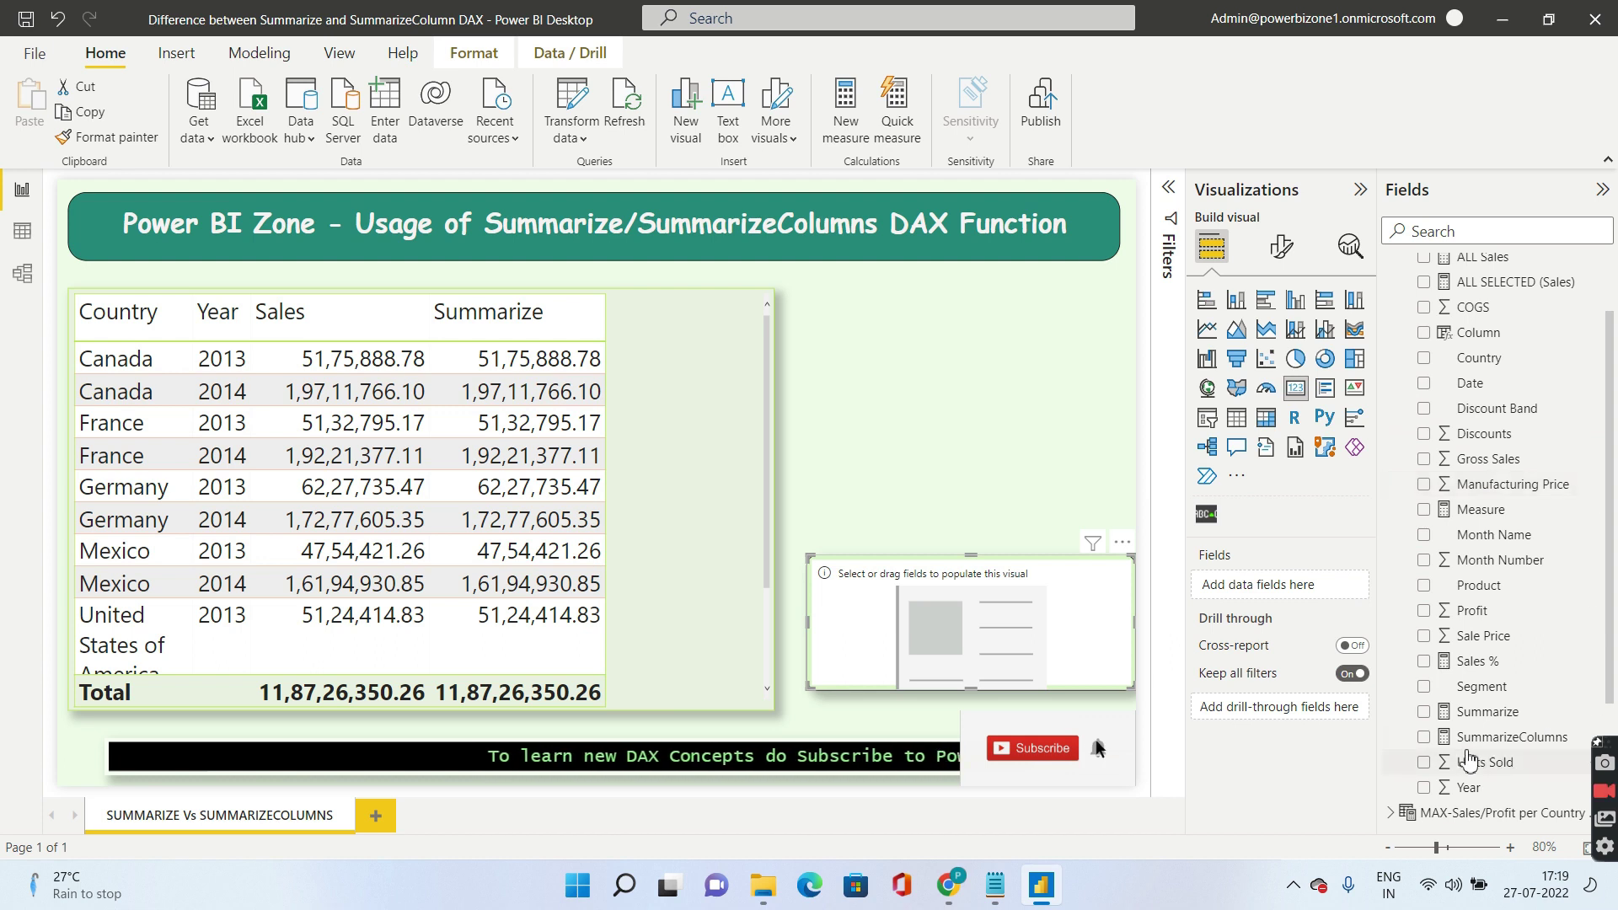
drag(1496, 736, 977, 641)
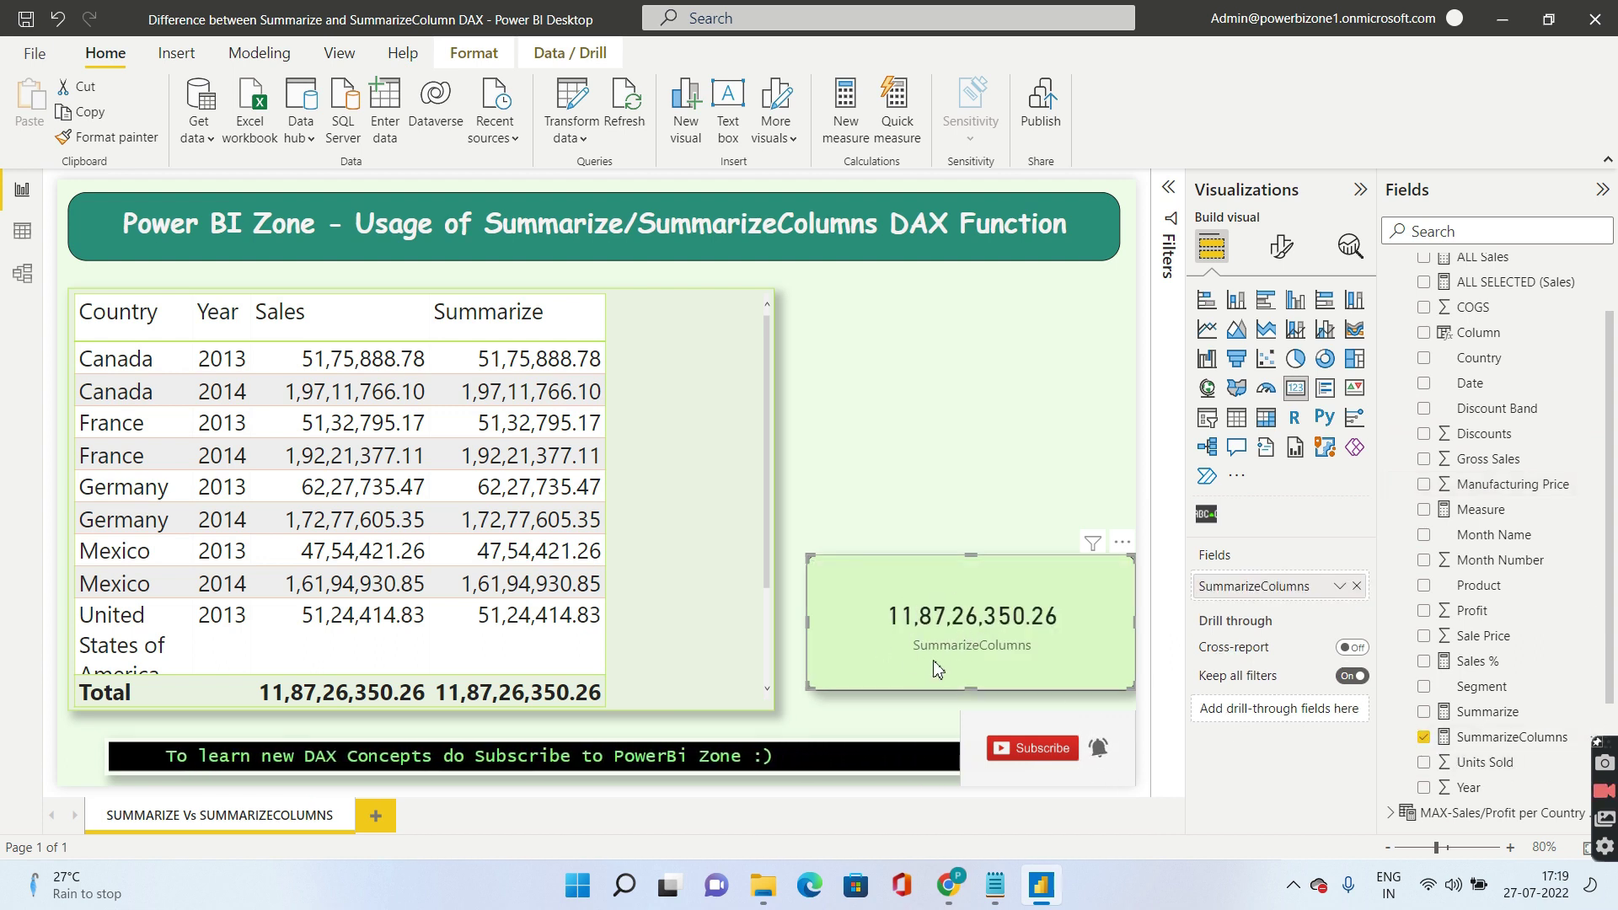
Try SummarizeColumns in the table, undo it, and glance at the SUMMARIZE article in Chrome
click(681, 477)
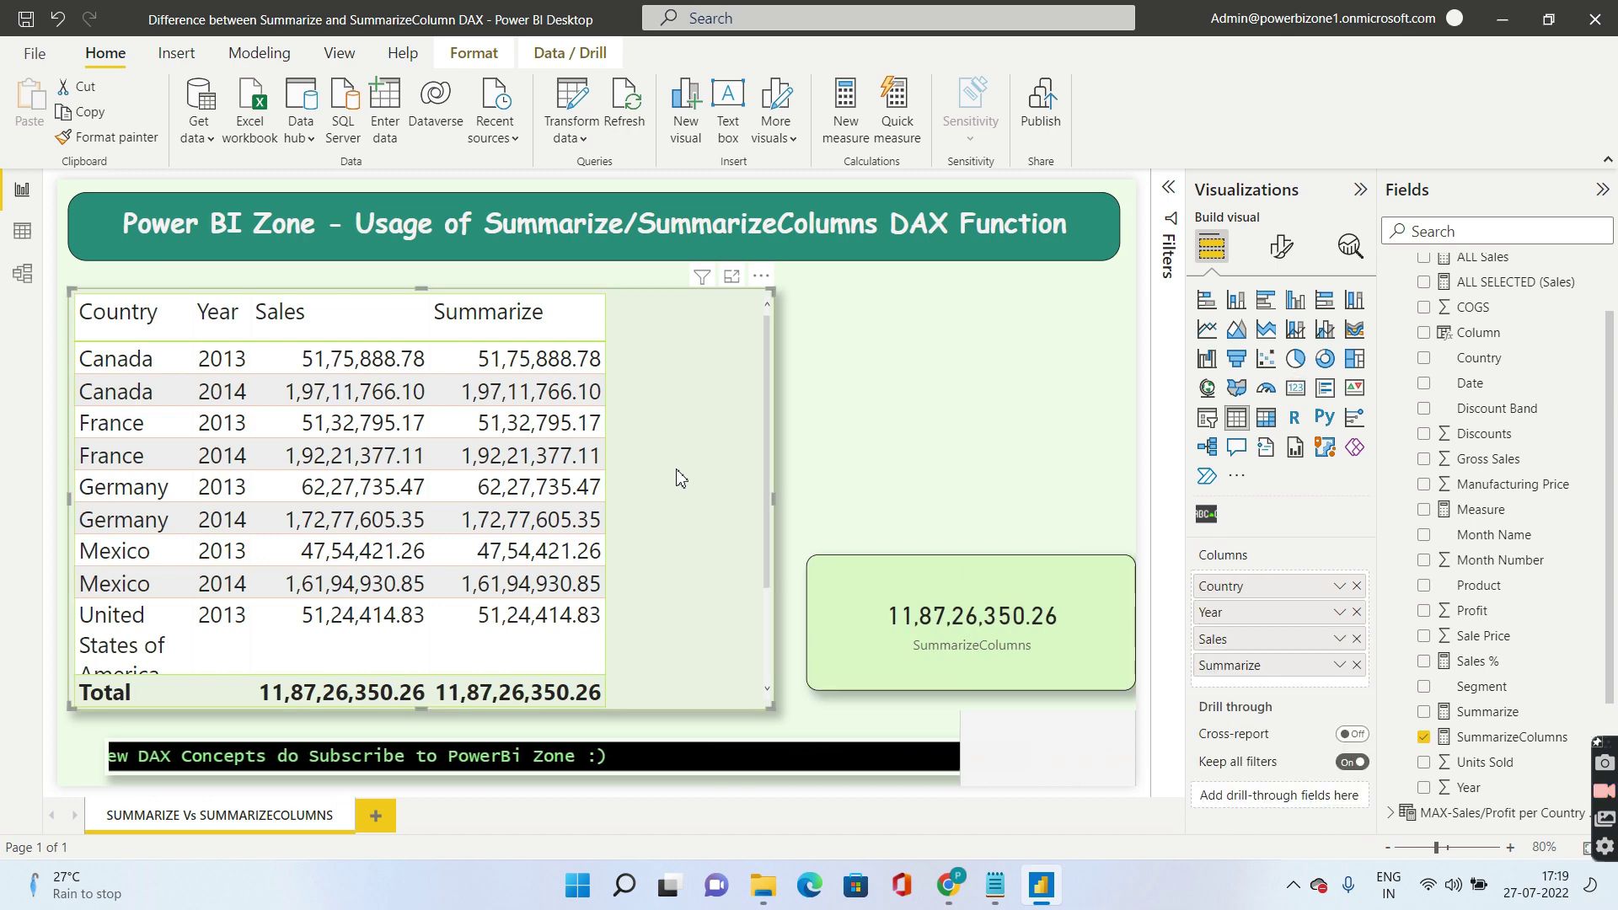
click(1423, 736)
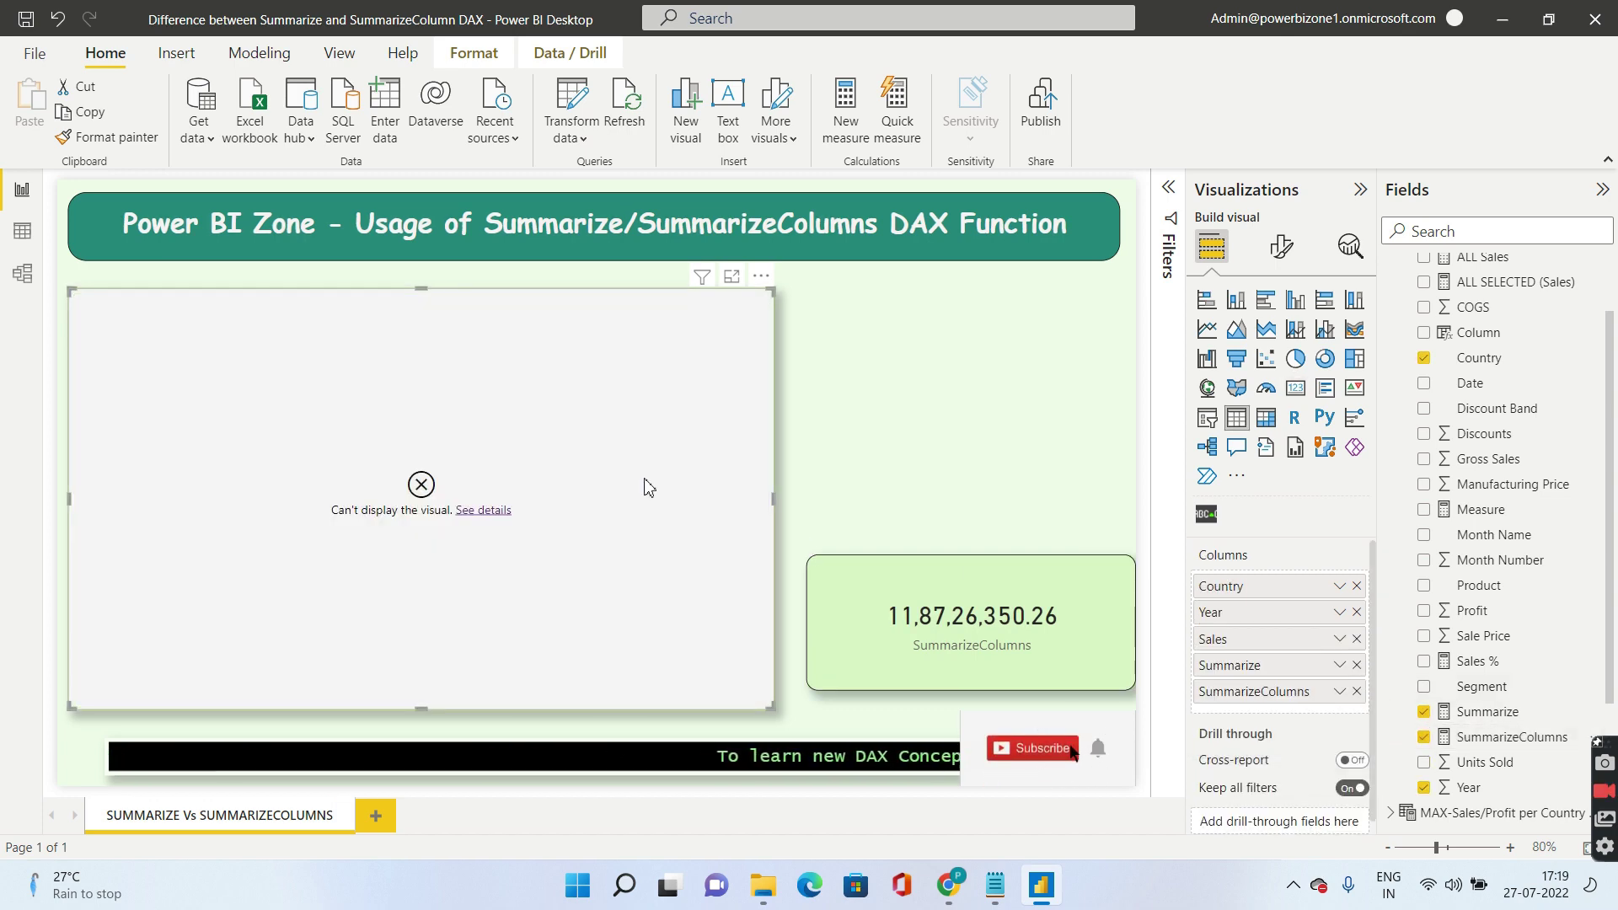
key(ctrl+z)
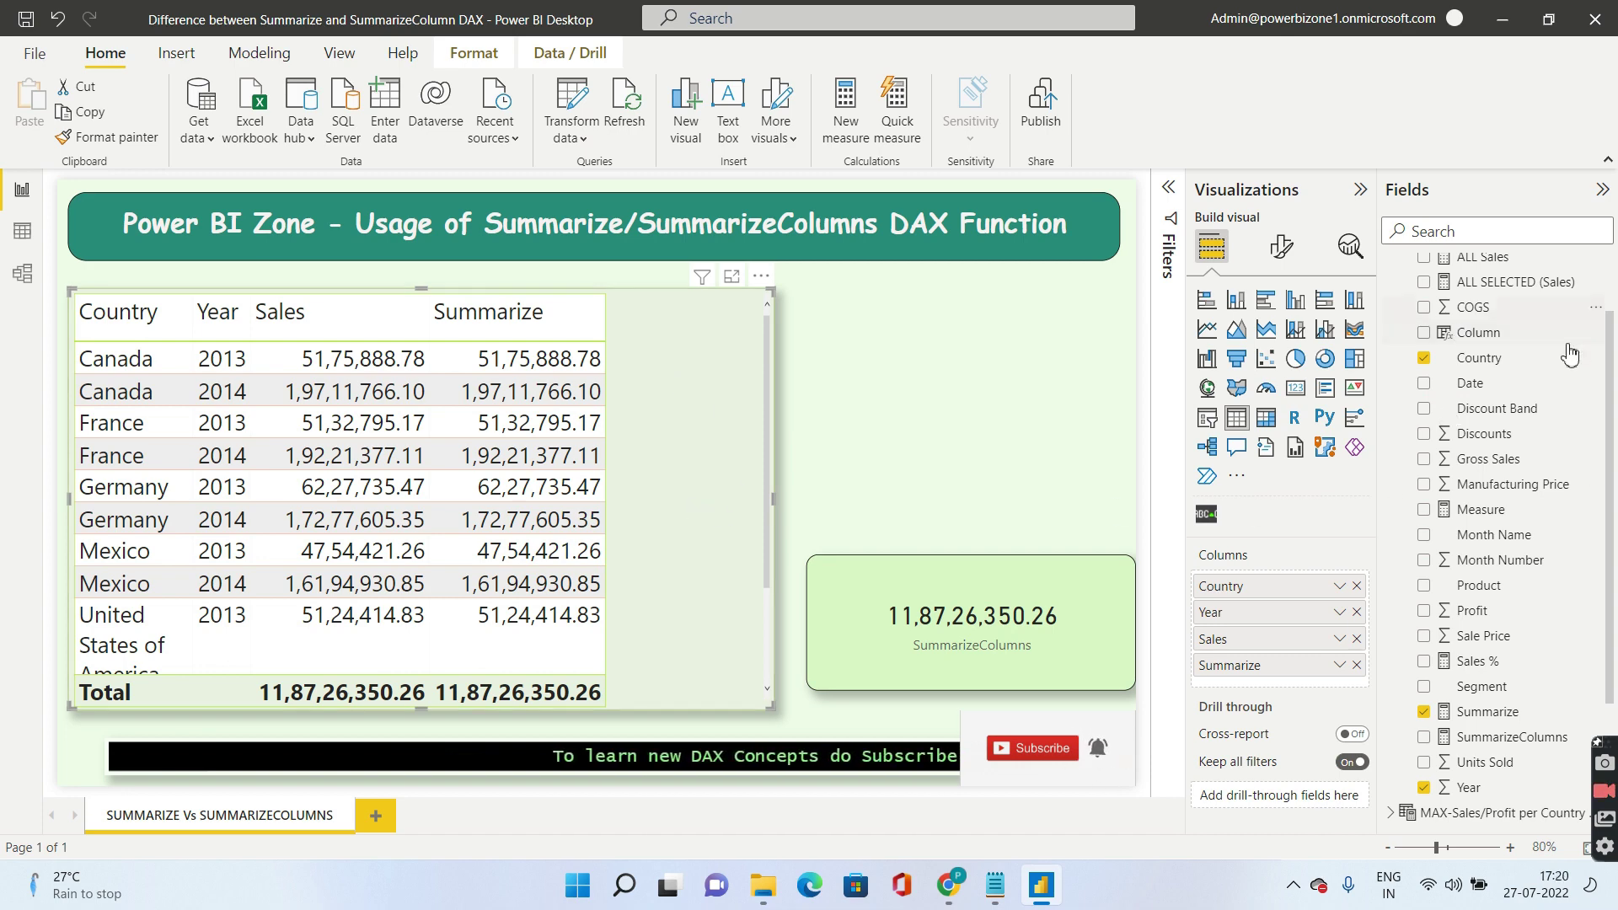
scroll(1567, 370, up, 2)
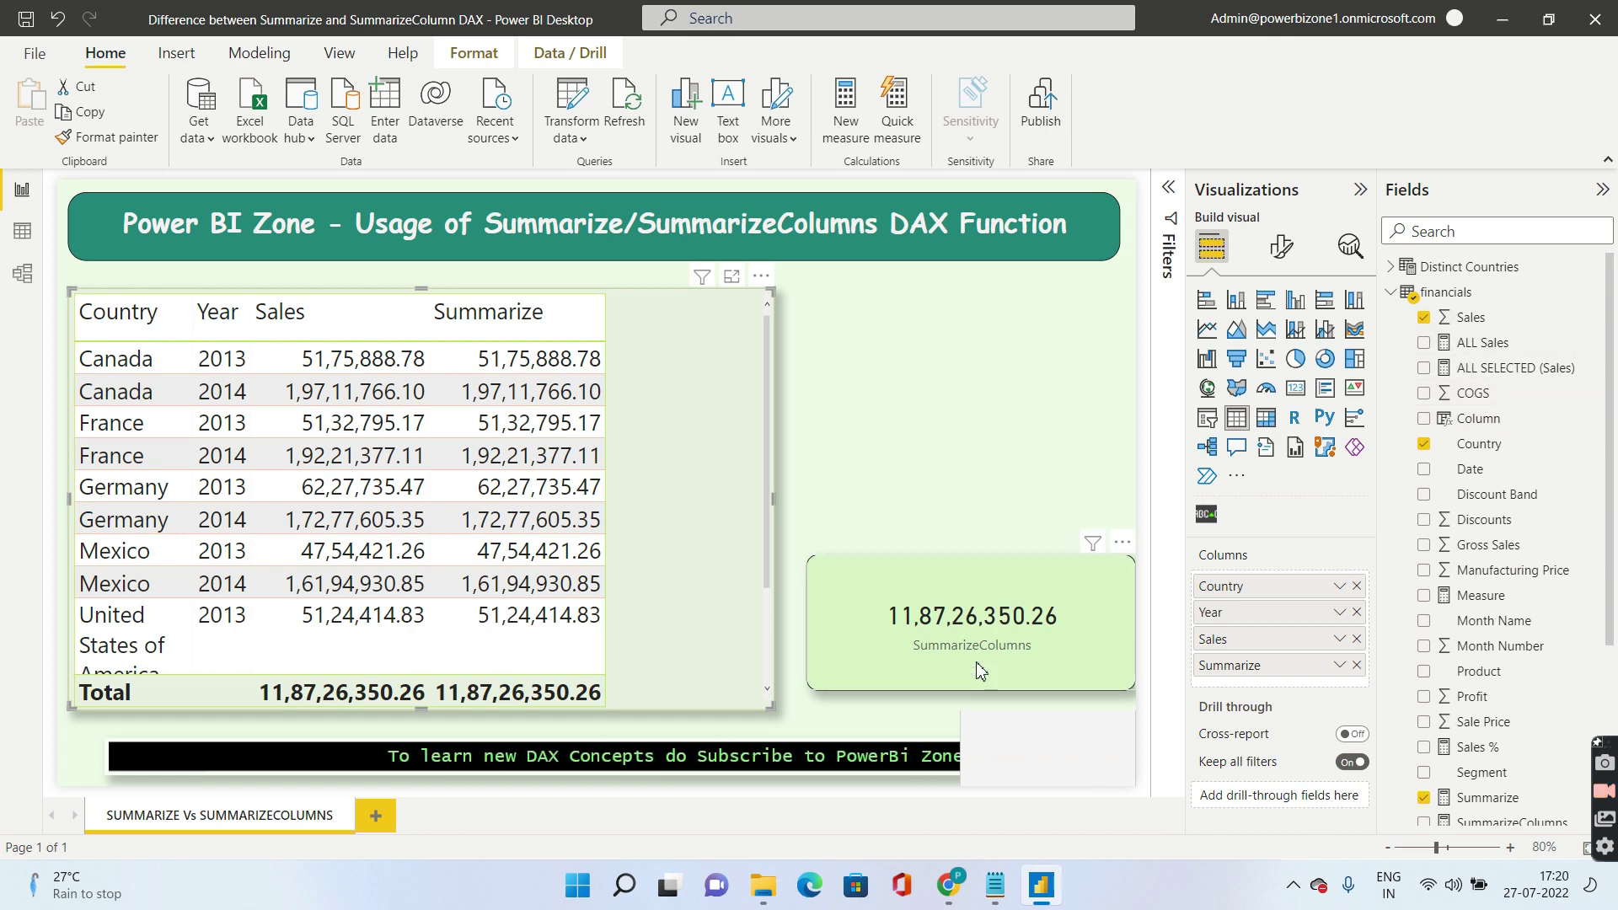
click(947, 884)
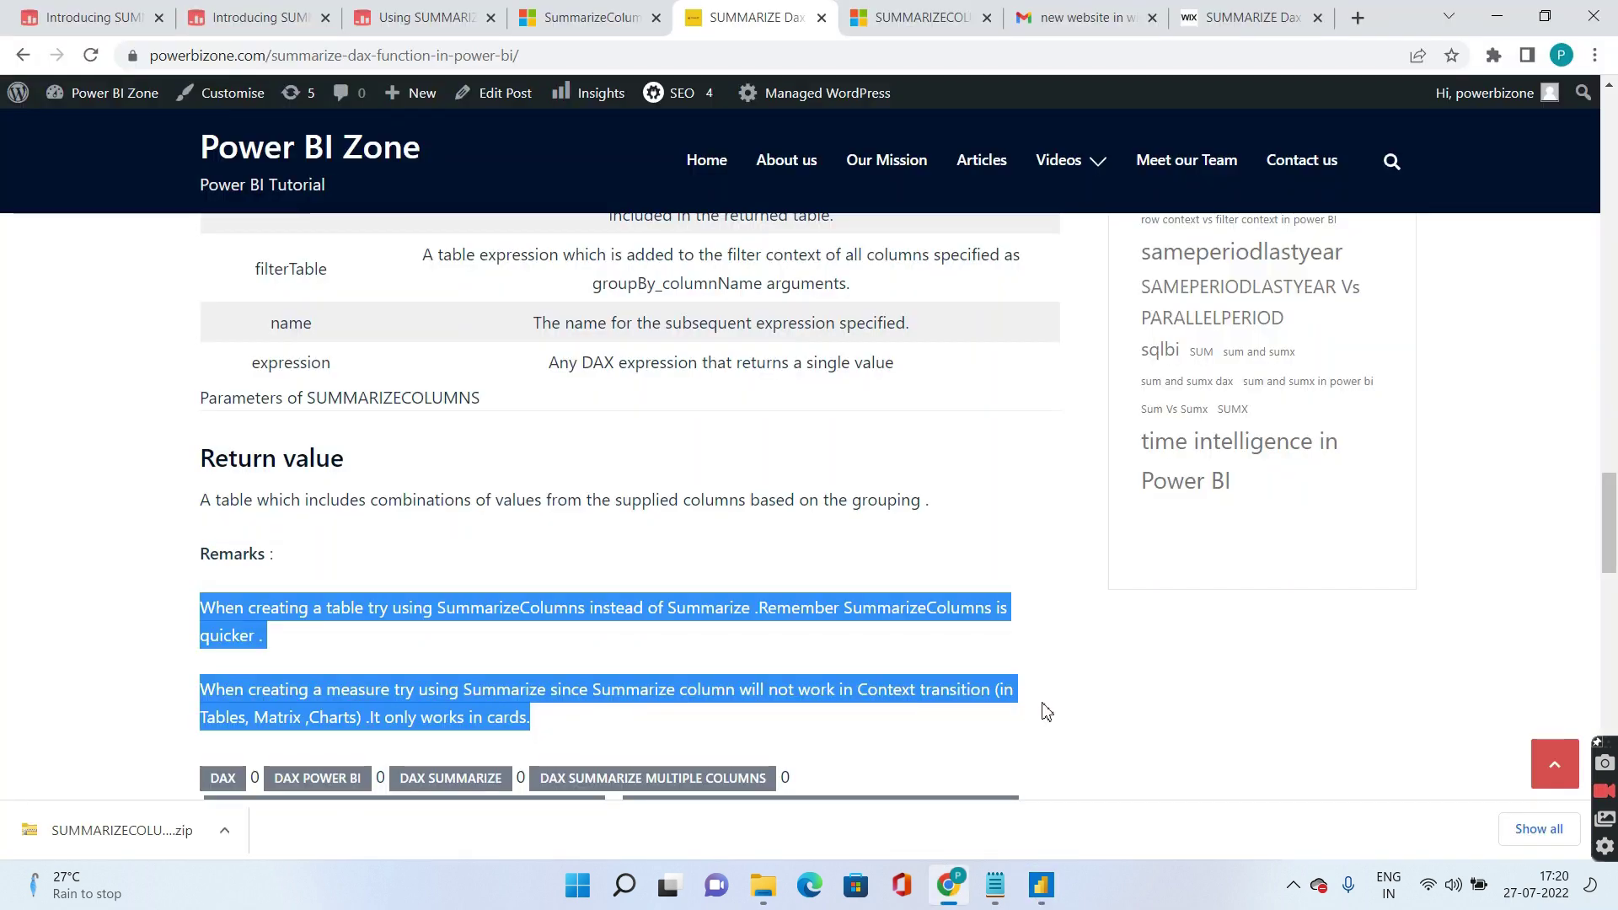
click(1055, 895)
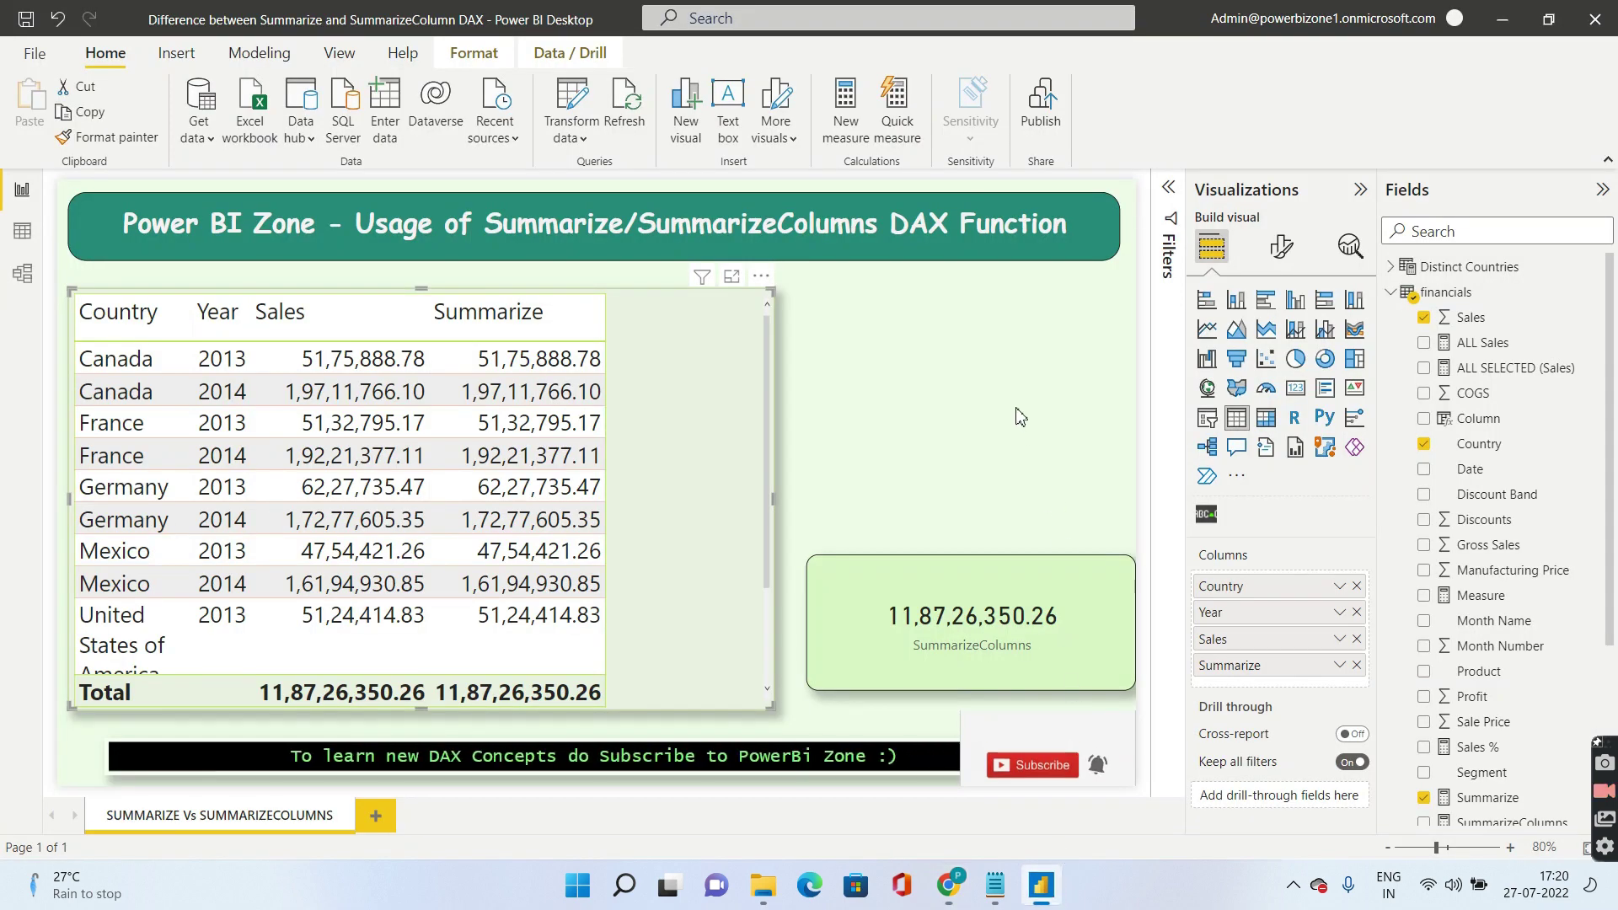